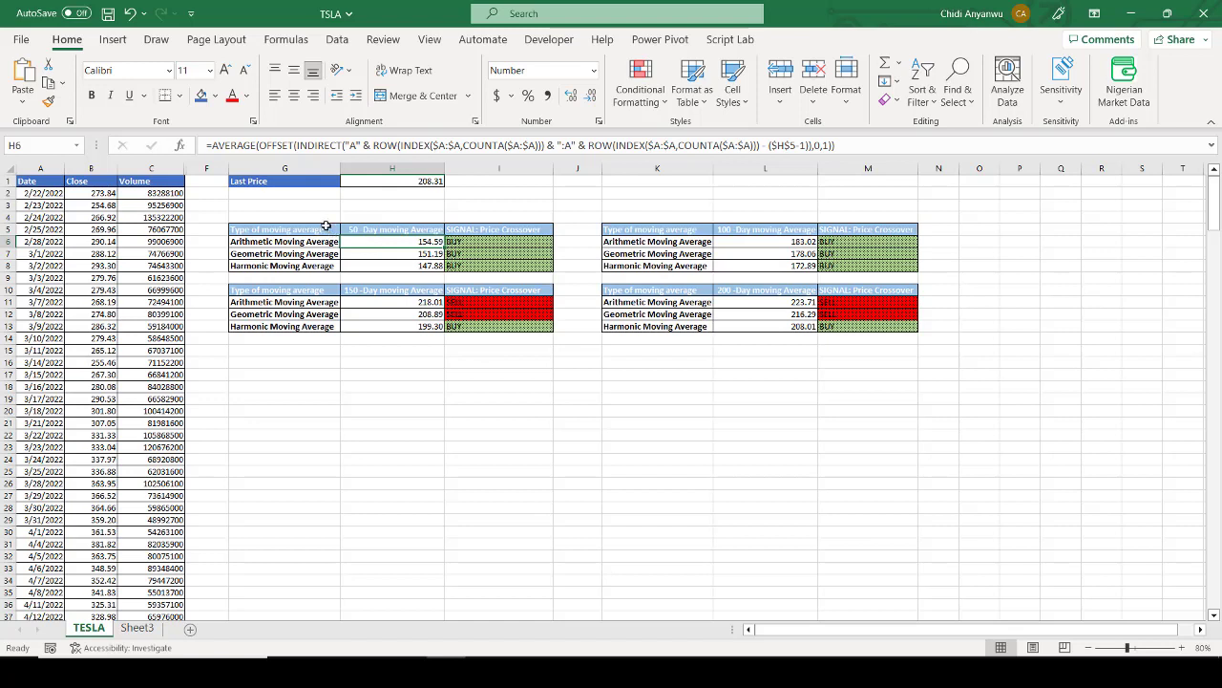
# Step: Review the 50-, 100-, 150- and 200-day moving average tables and inspect the formulas behind the last price and crossover signal
pyautogui.moveTo(327, 229); pyautogui.dragTo(862, 328)
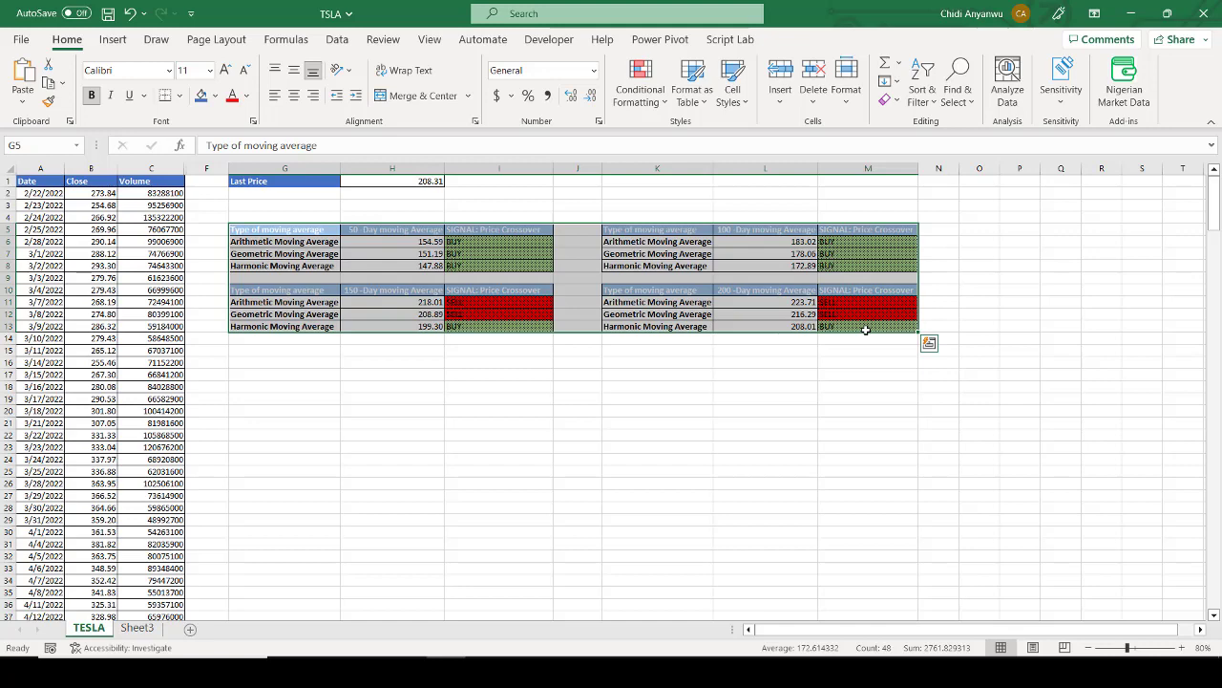
pyautogui.click(433, 306)
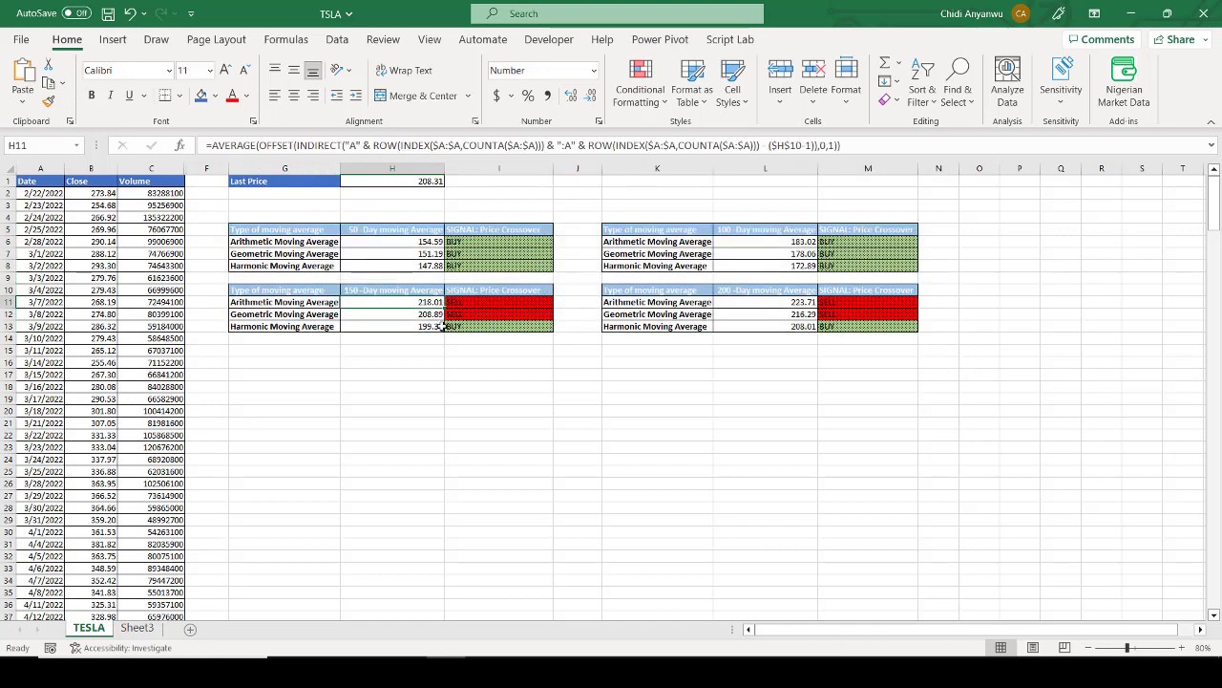
pyautogui.moveTo(301, 302); pyautogui.dragTo(307, 325)
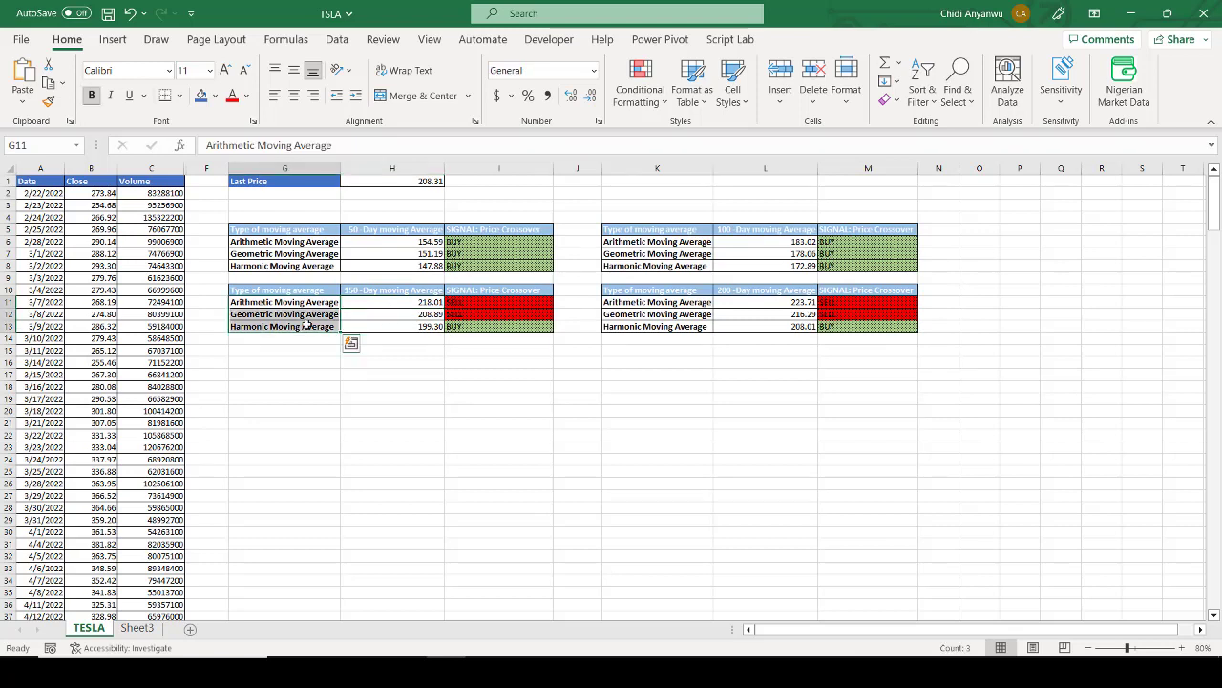
pyautogui.click(401, 303)
pyautogui.click(382, 289)
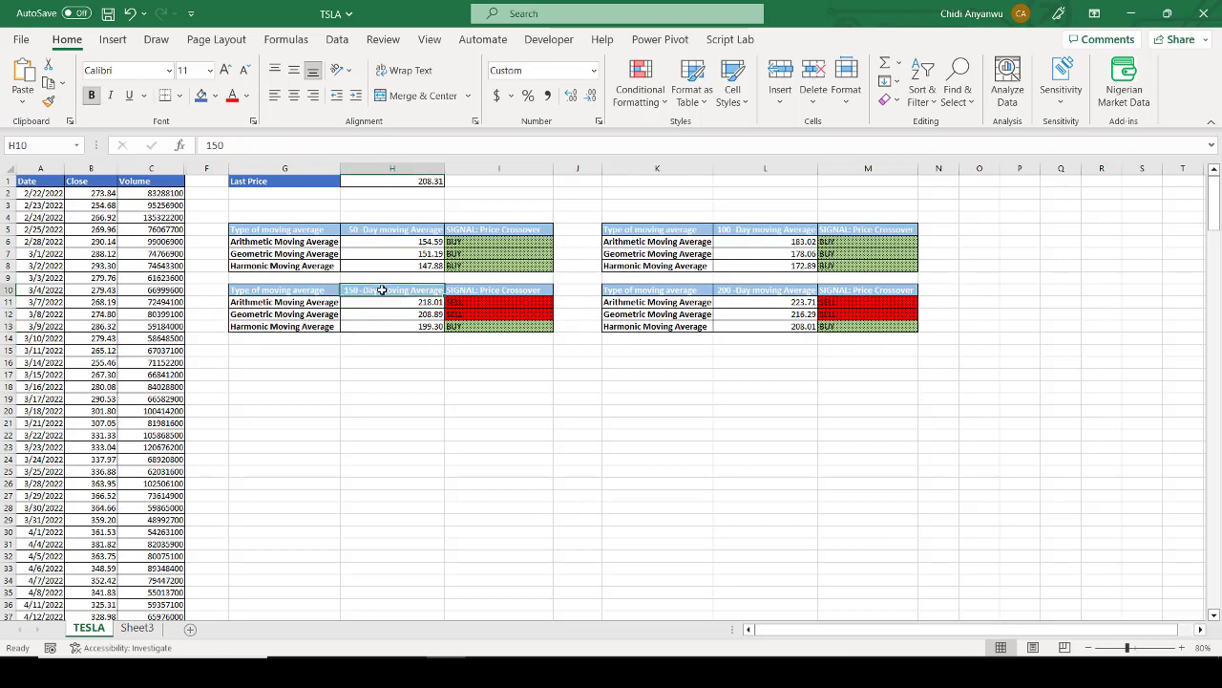
pyautogui.click(387, 181)
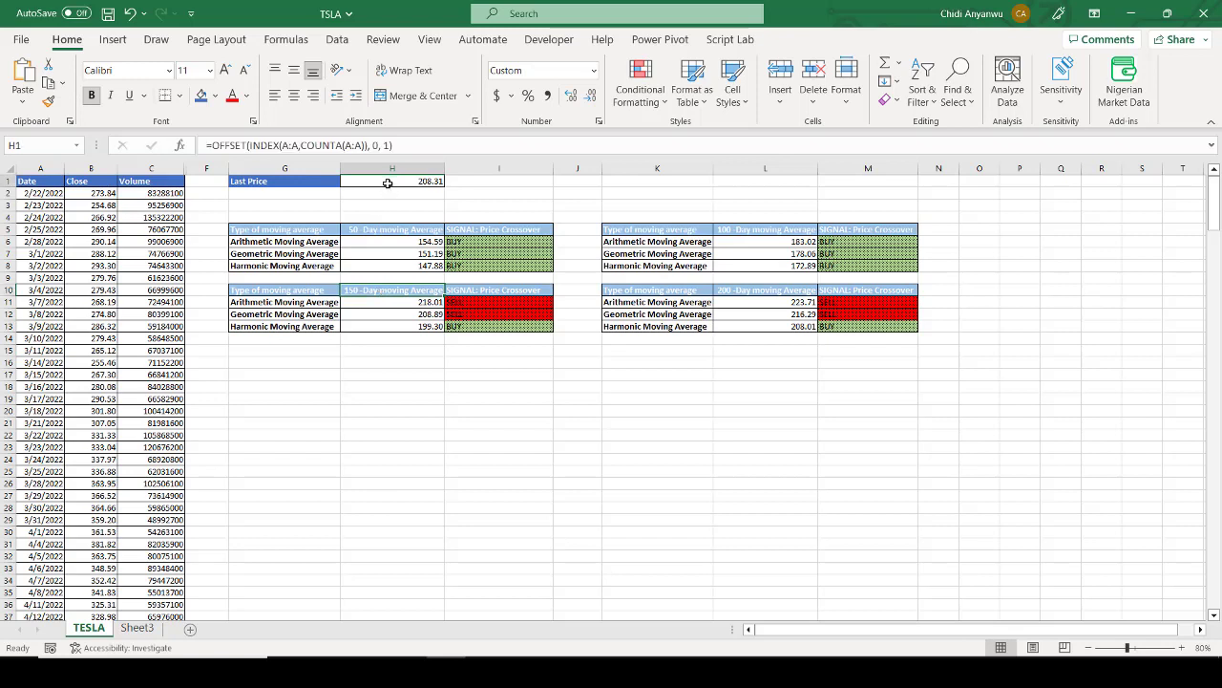
pyautogui.click(470, 248)
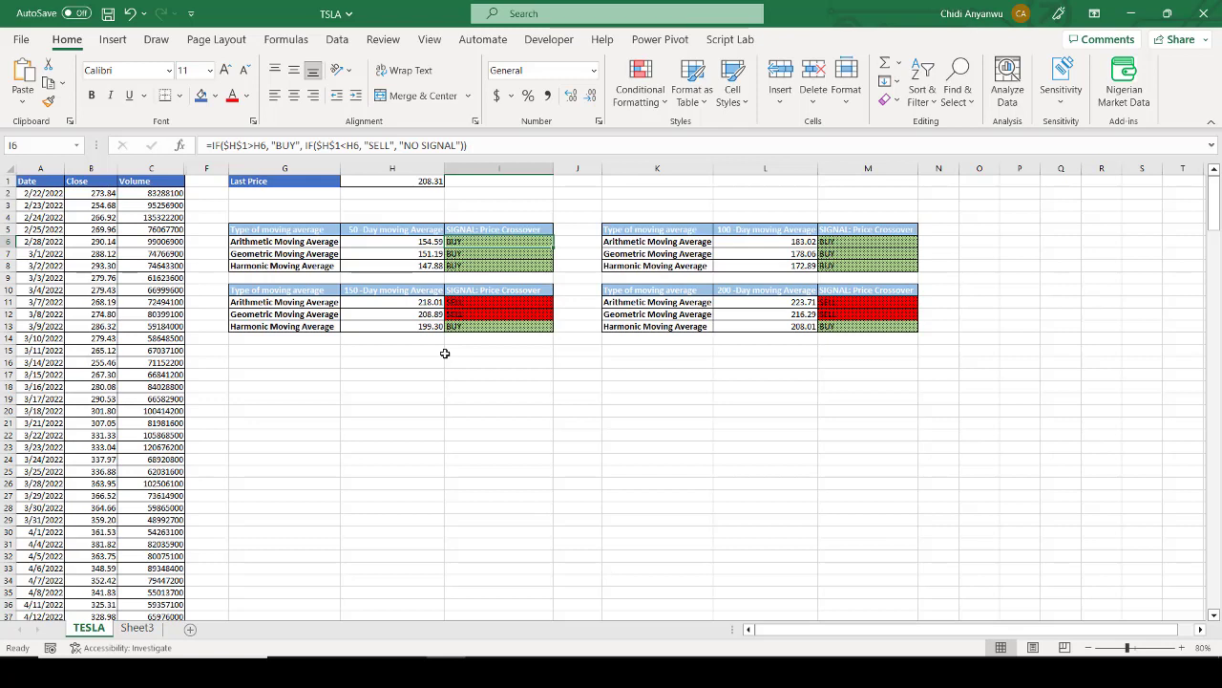
# Step: Copy the 50-day moving average names and results from G6:H9 and paste them as values only starting at G16
pyautogui.moveTo(325, 240); pyautogui.dragTo(394, 272)
pyautogui.hotkey('ctrl', 'c')
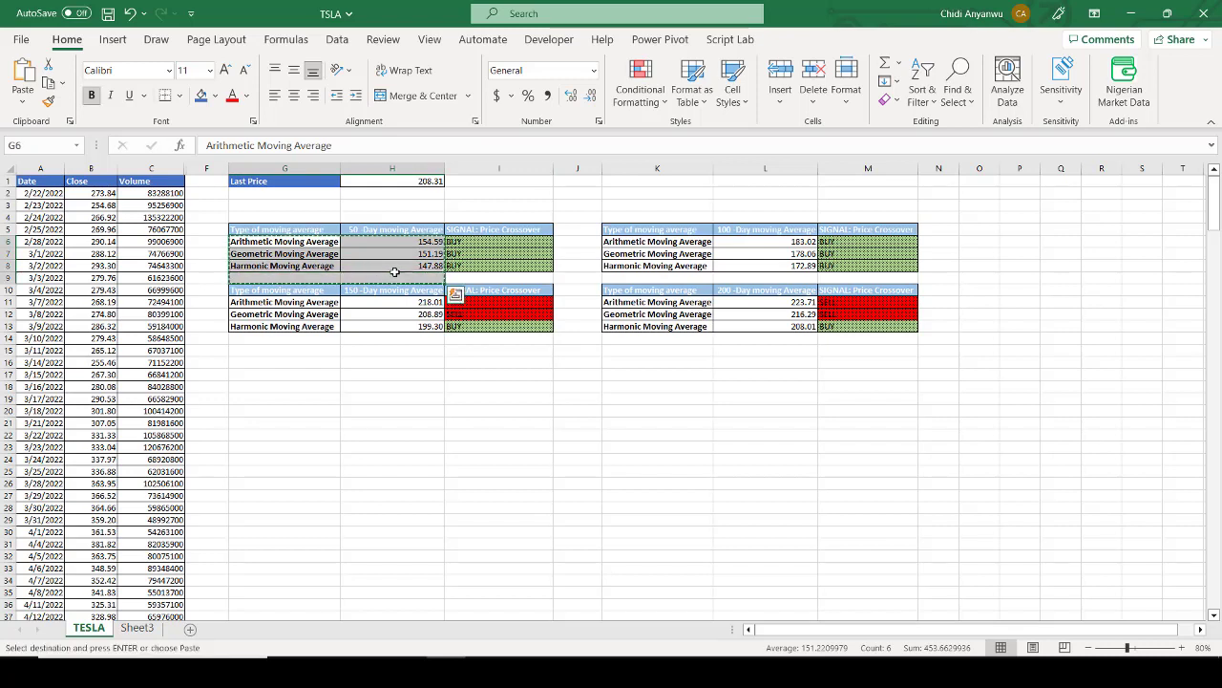
pyautogui.click(296, 364)
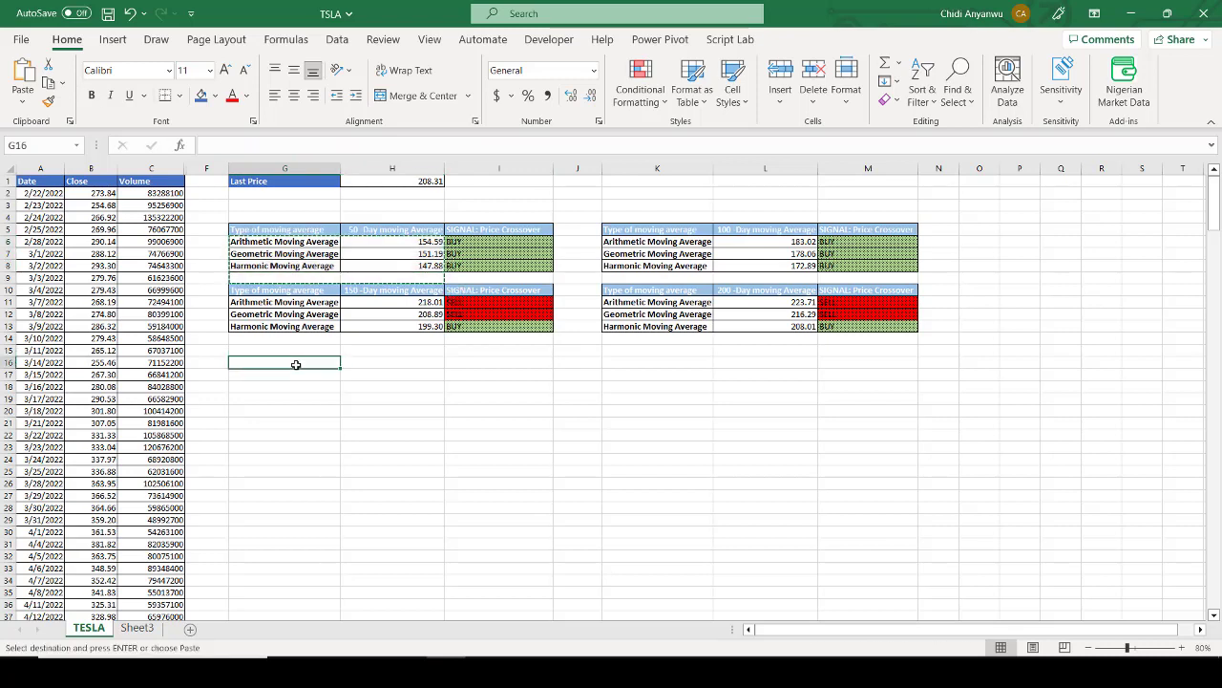
pyautogui.hotkey('ctrl', 'v')
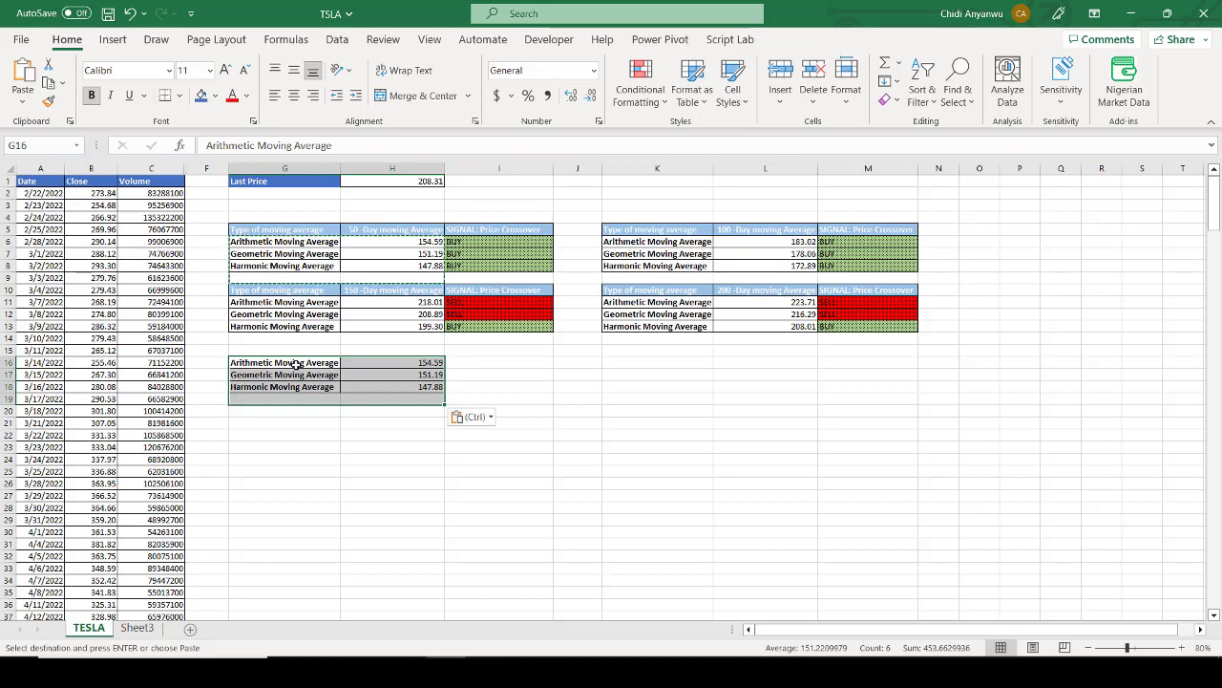
pyautogui.click(469, 417)
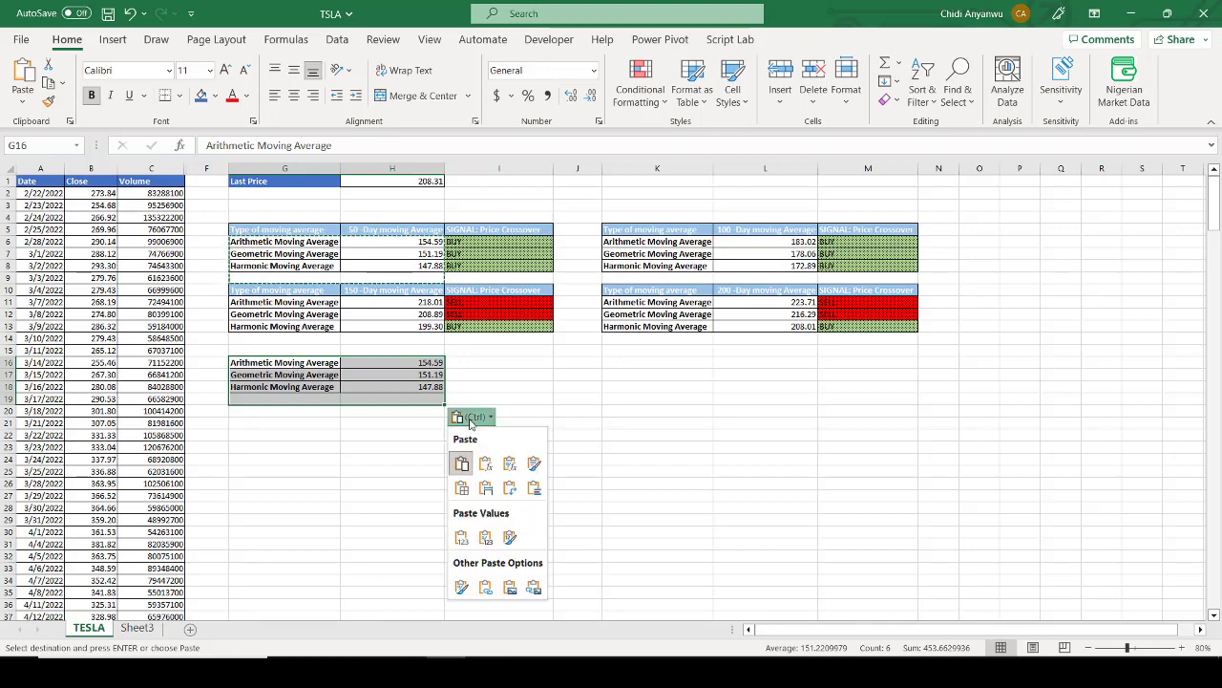
pyautogui.click(461, 543)
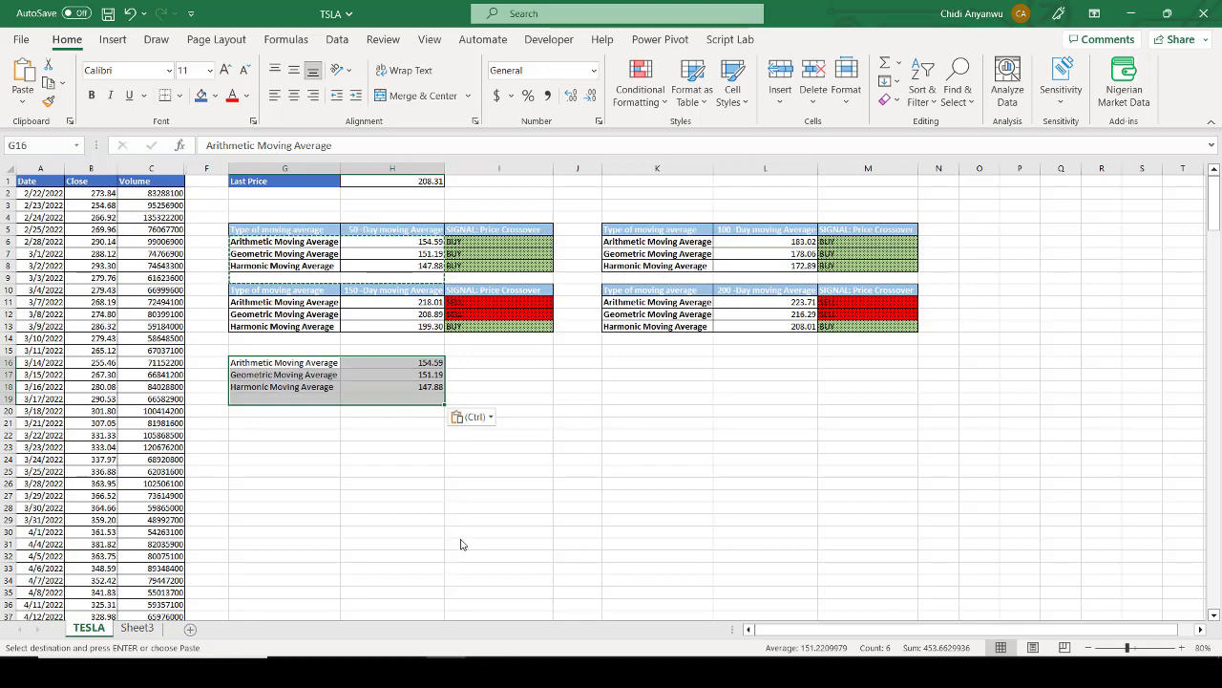
pyautogui.click(287, 493)
# Step: Enter a test closing price of 270 in B252, the first empty cell below the Close data
pyautogui.click(105, 422)
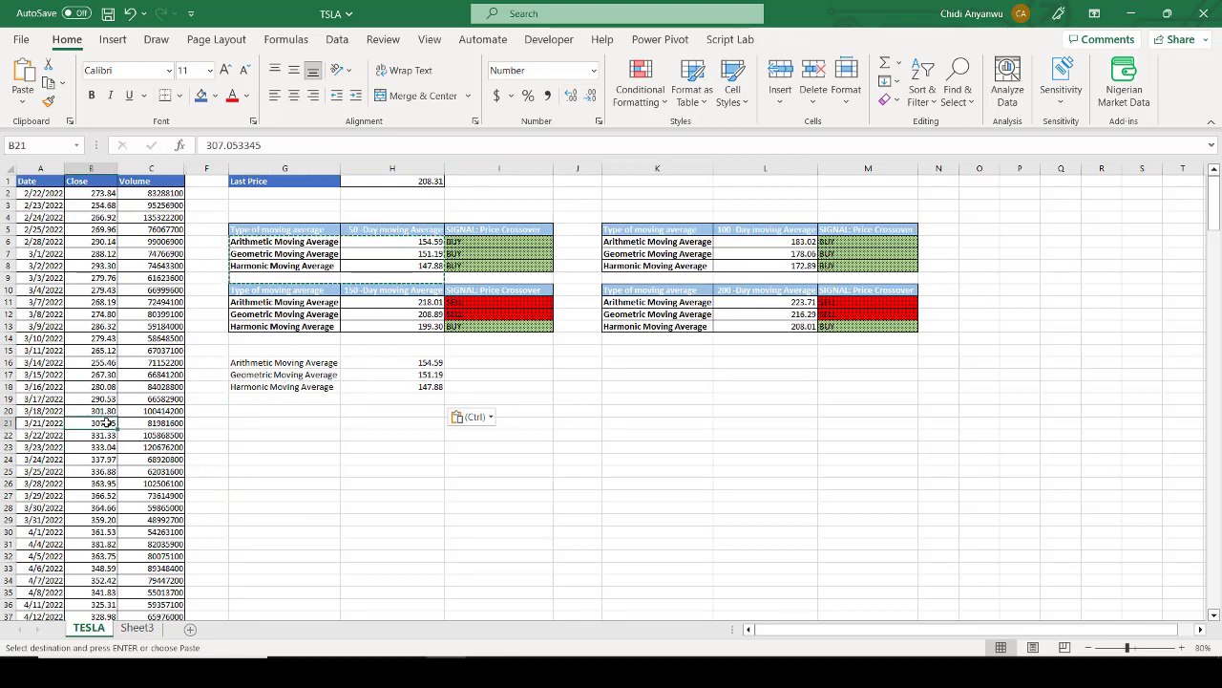
pyautogui.hotkey('ctrl', 'Down')
pyautogui.press('Down')
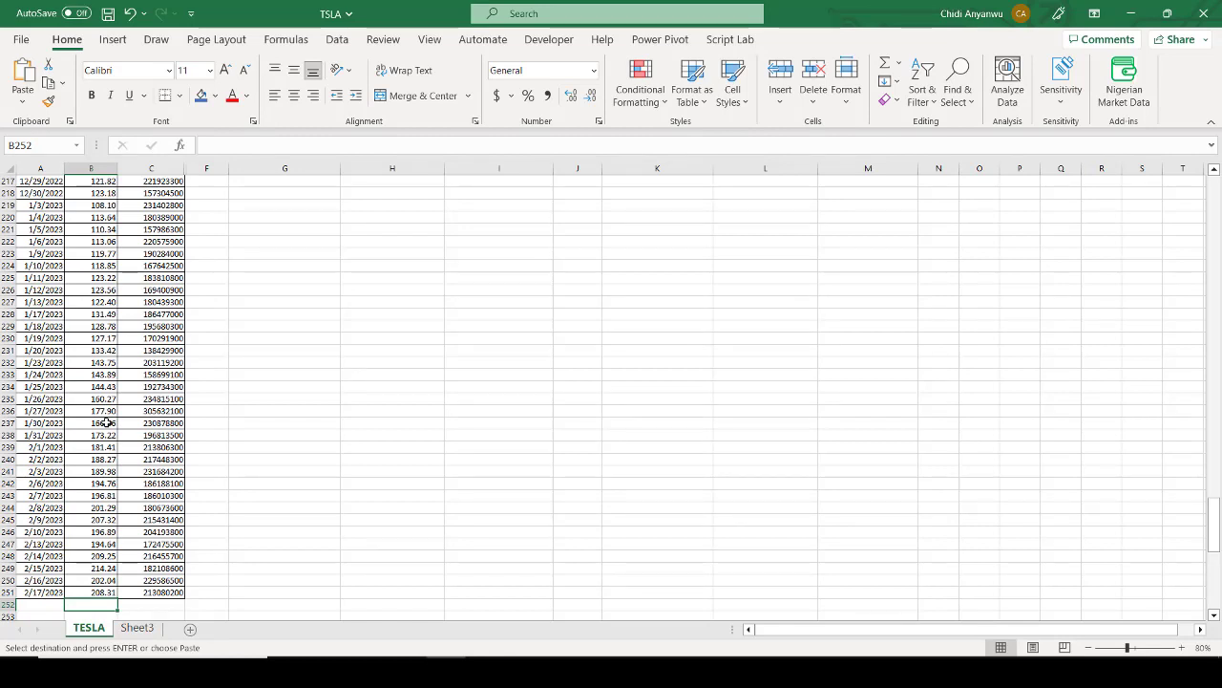
pyautogui.write('270')
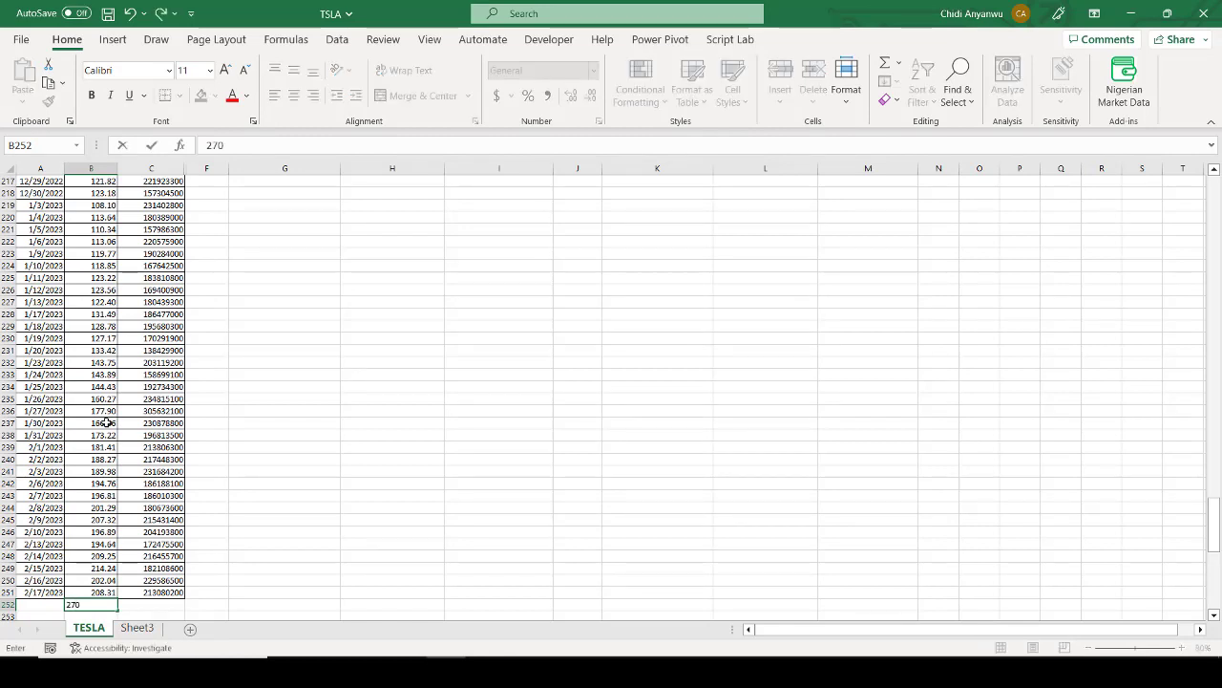
# Step: Fill row 252 with the date 2/18/2023 and the volume 213080200 by extending the Date and Volume columns down one row
pyautogui.click(38, 590)
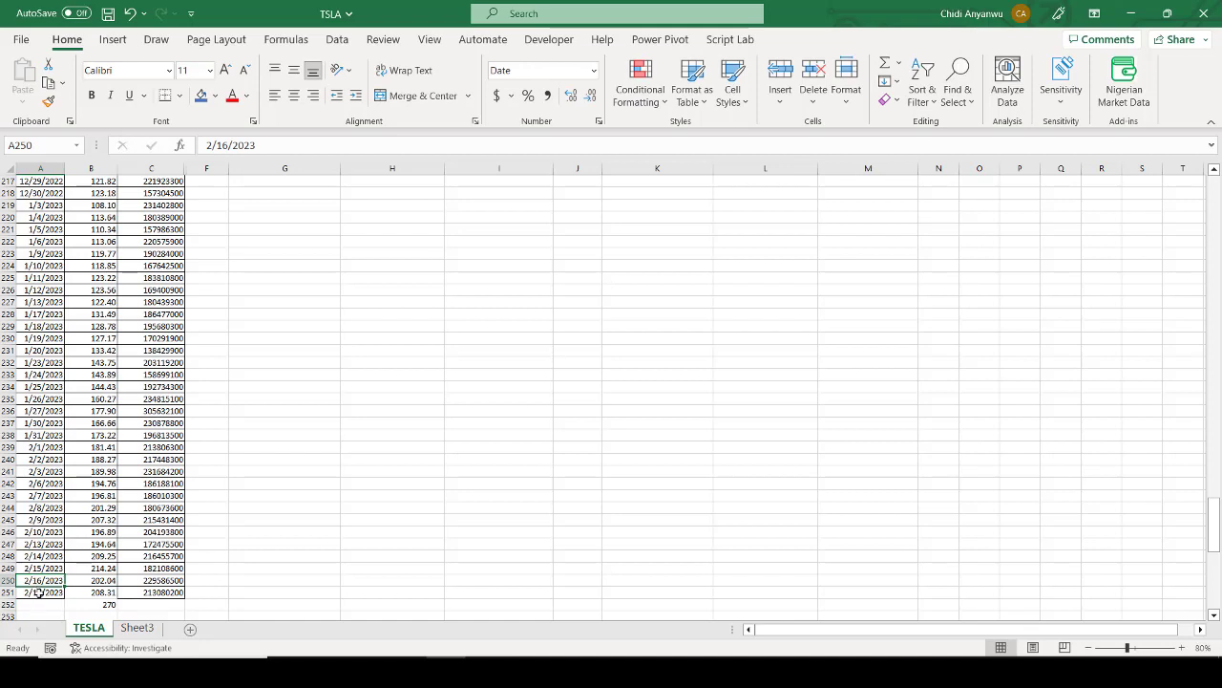
pyautogui.moveTo(64, 598); pyautogui.dragTo(63, 609)
pyautogui.click(167, 589)
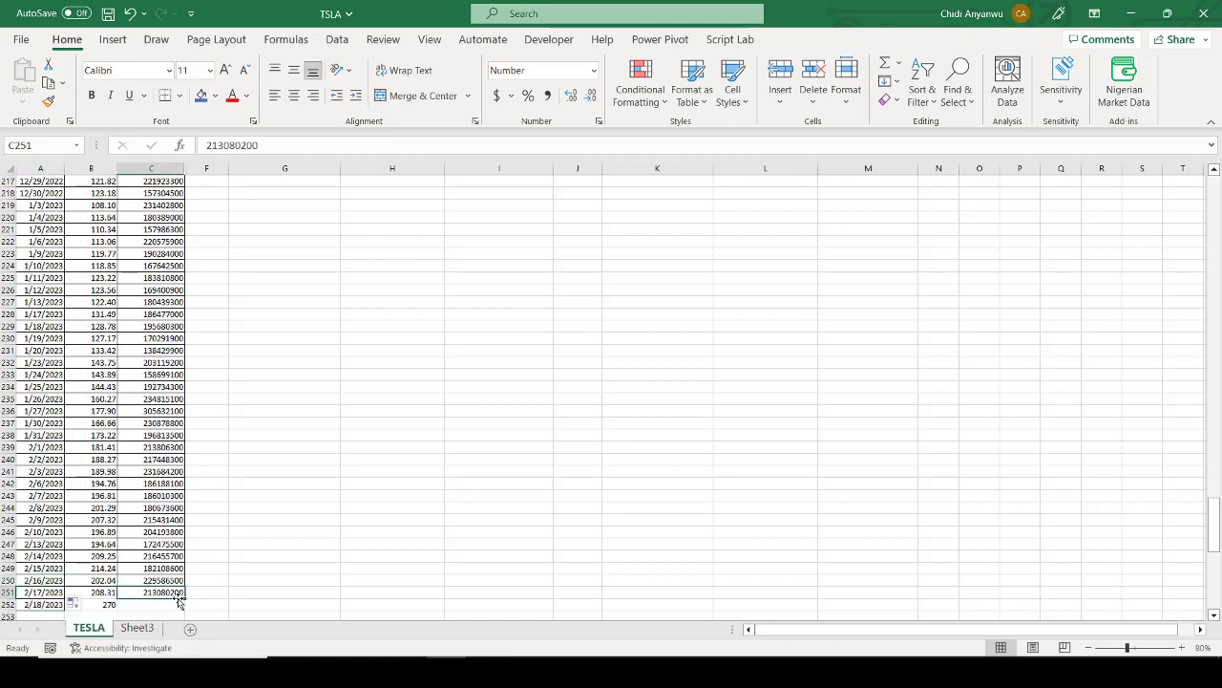
pyautogui.moveTo(187, 598); pyautogui.dragTo(184, 604)
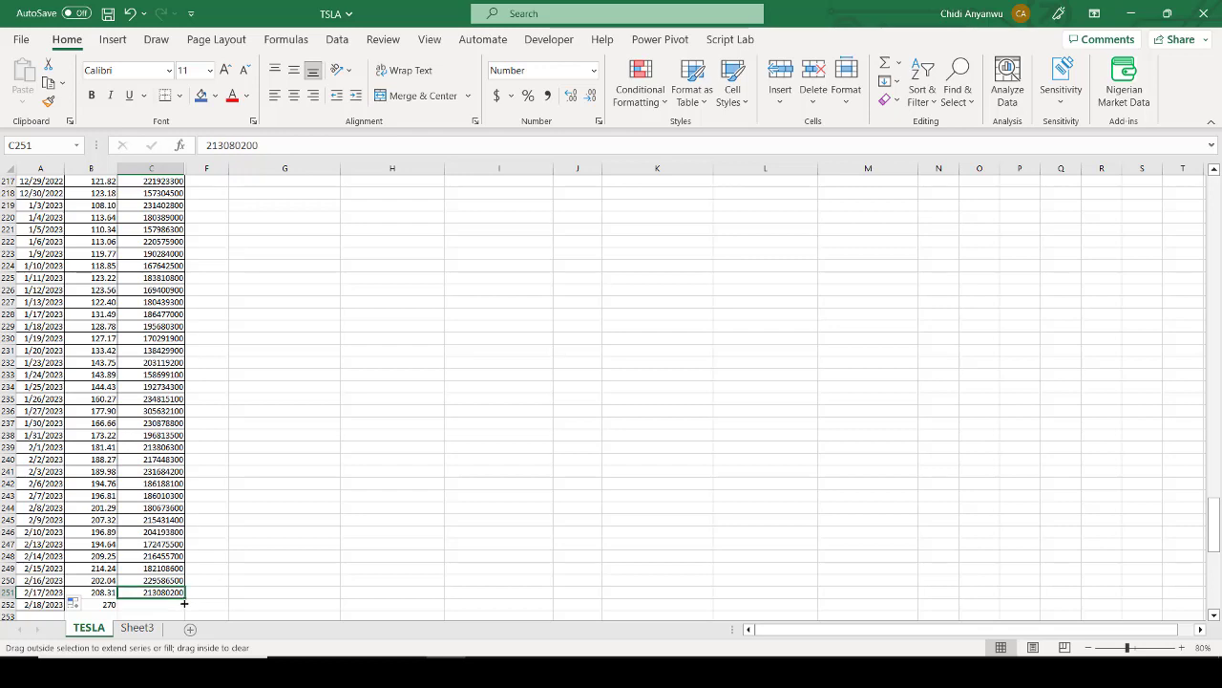
pyautogui.moveTo(185, 604); pyautogui.dragTo(184, 606)
pyautogui.click(302, 556)
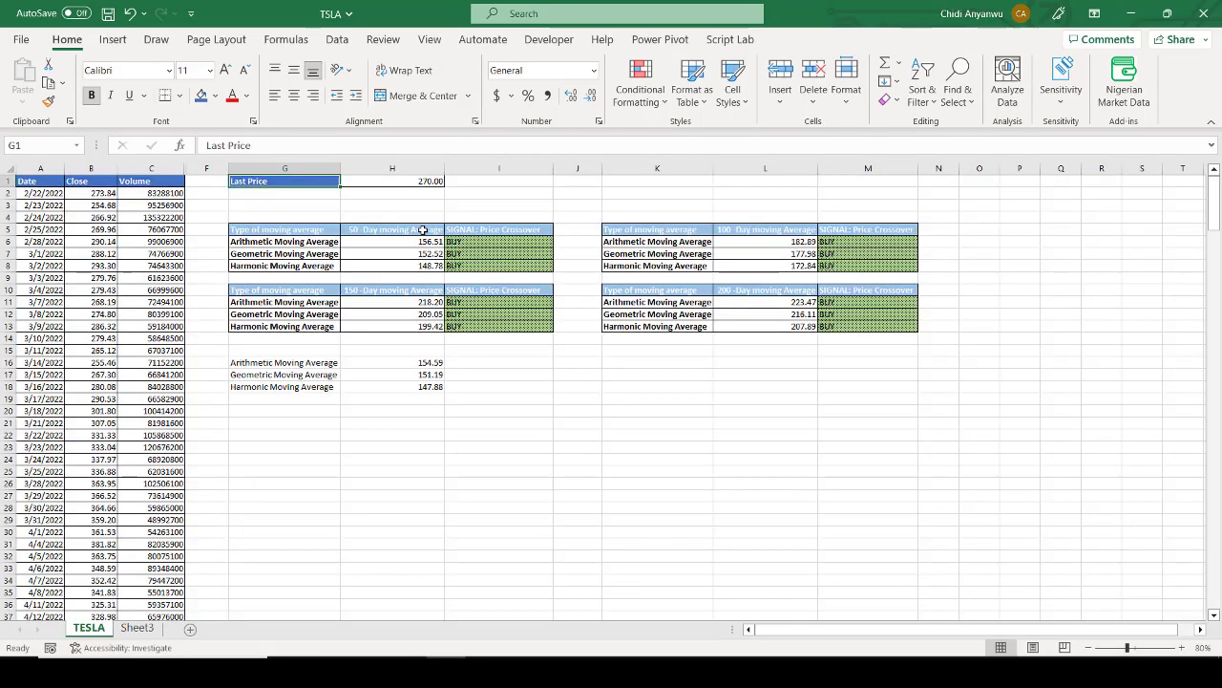
# Step: Compare the recalculated 50-day averages with the pasted values in H16:H18, and check the last price in H1
pyautogui.moveTo(416, 242); pyautogui.dragTo(412, 268)
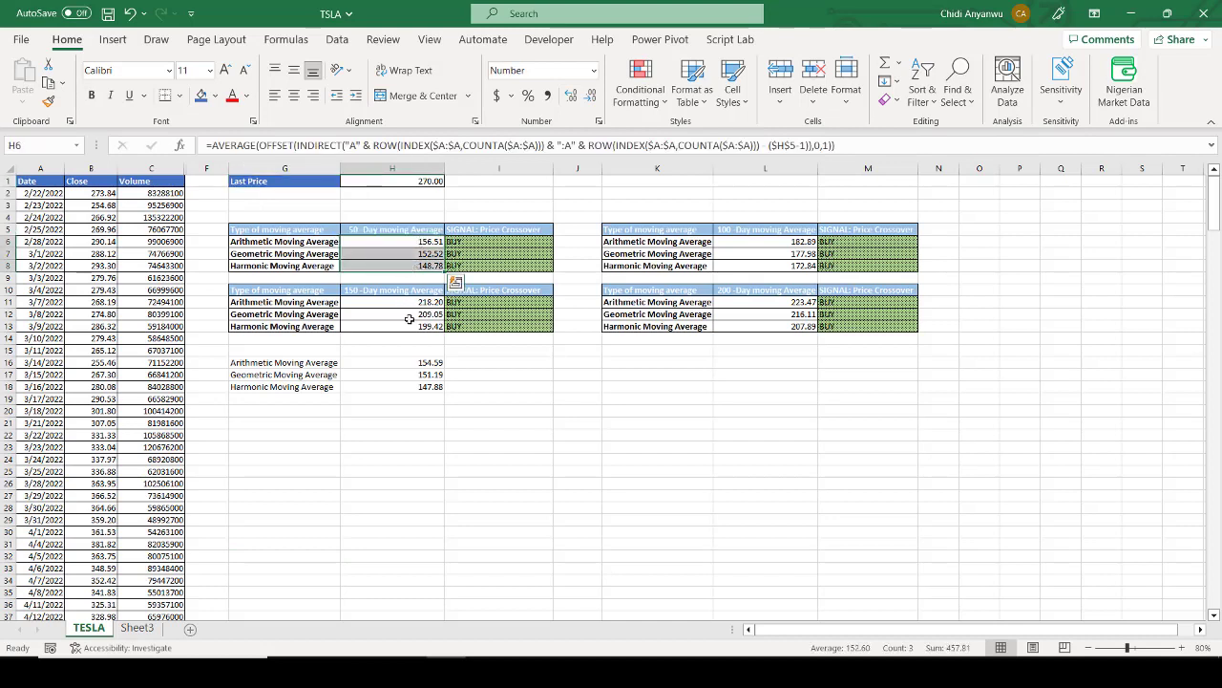
pyautogui.moveTo(413, 362); pyautogui.dragTo(407, 384)
pyautogui.rightClick(407, 384)
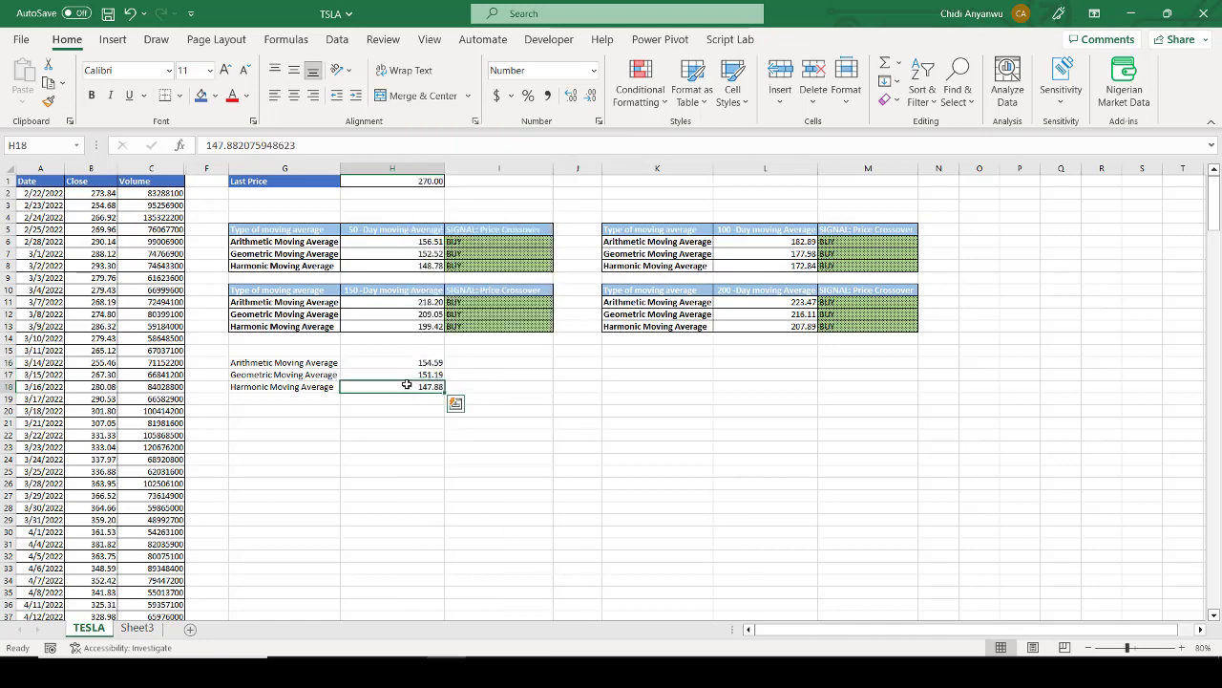
pyautogui.doubleClick(407, 386)
pyautogui.rightClick(408, 387)
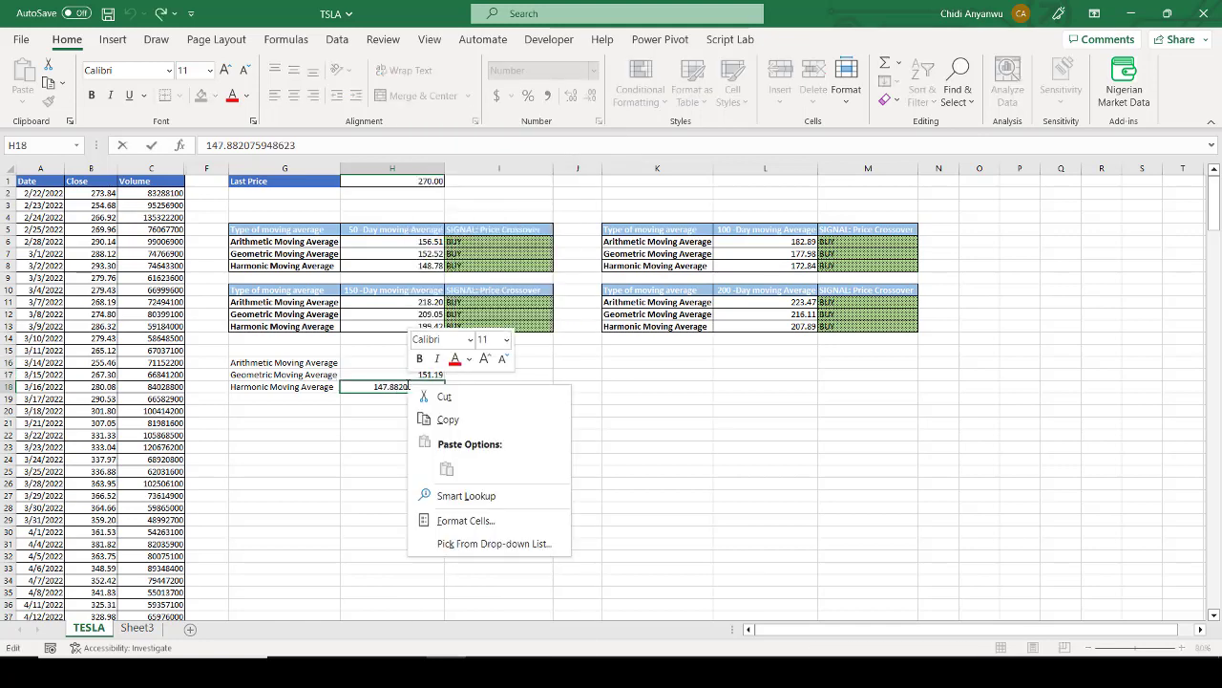
pyautogui.press('Escape')
pyautogui.press('Return')
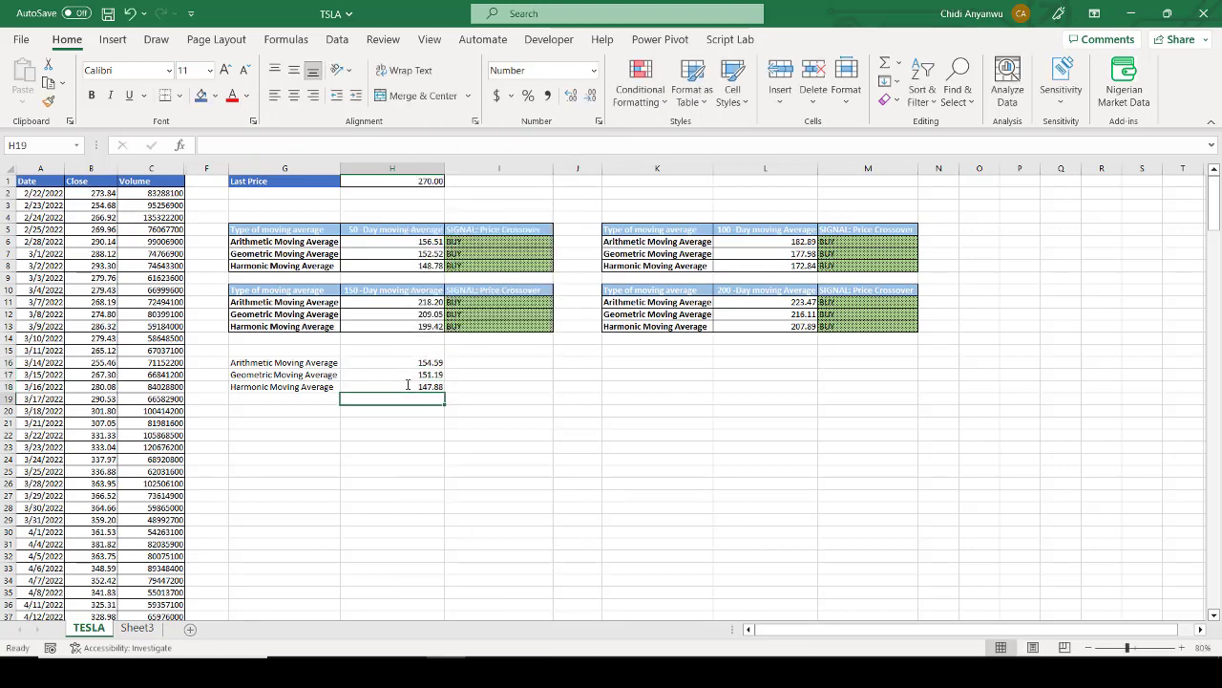
pyautogui.click(407, 182)
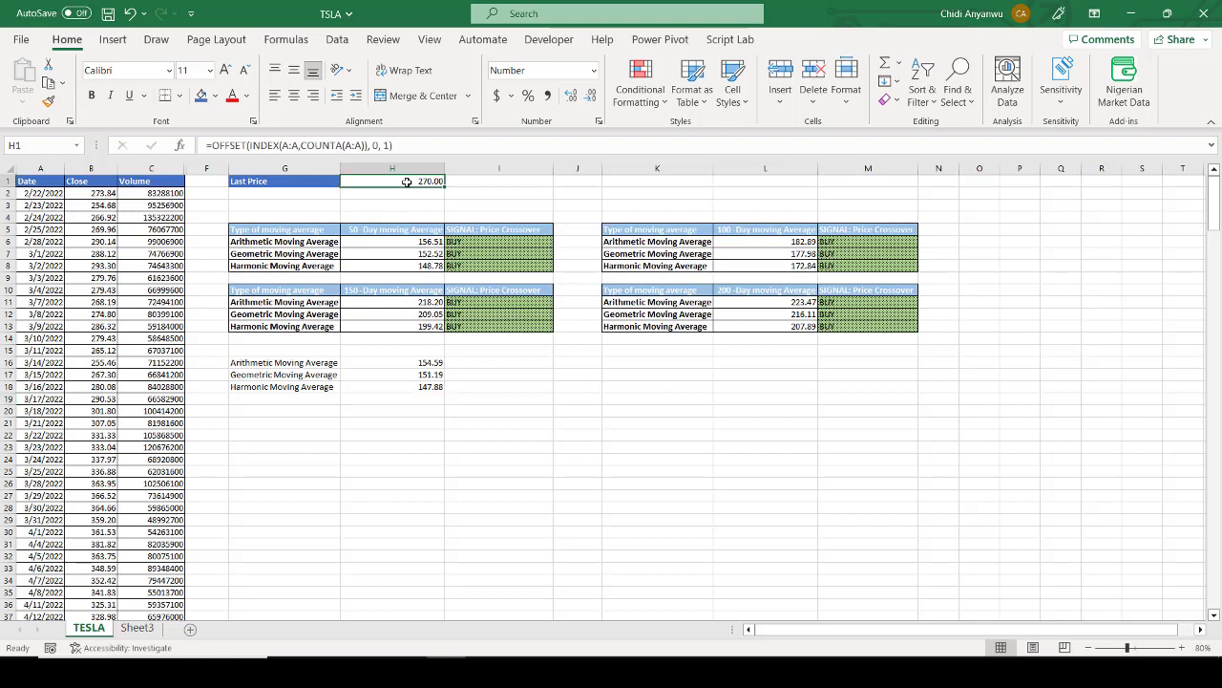
# Step: Clear the test entry in row 252 at the end of the price data and delete that row
pyautogui.click(63, 513)
pyautogui.click(78, 513)
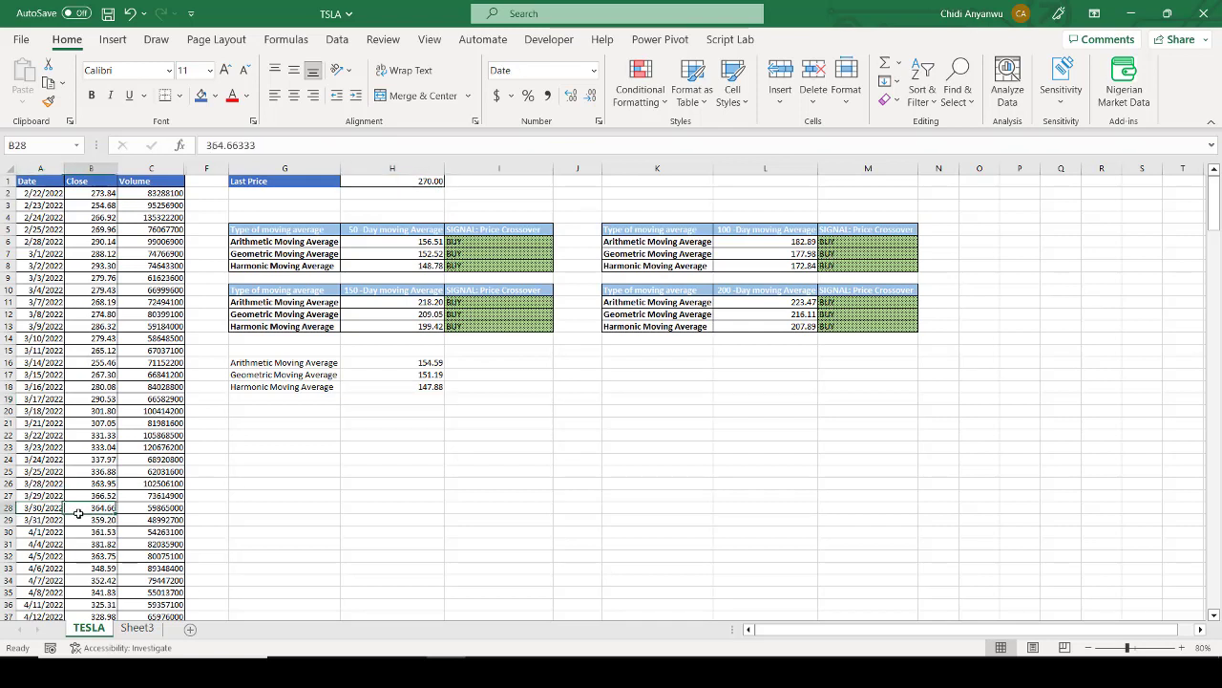
pyautogui.hotkey('ctrl', 'Down')
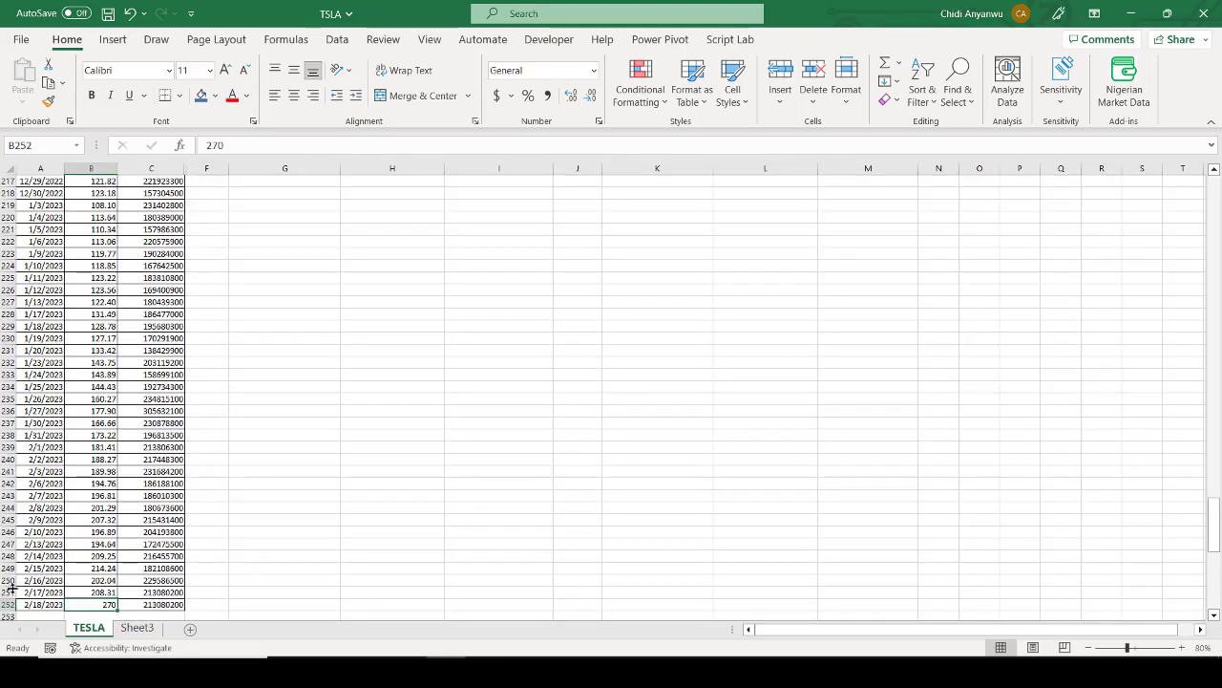
pyautogui.click(7, 605)
pyautogui.rightClick(8, 604)
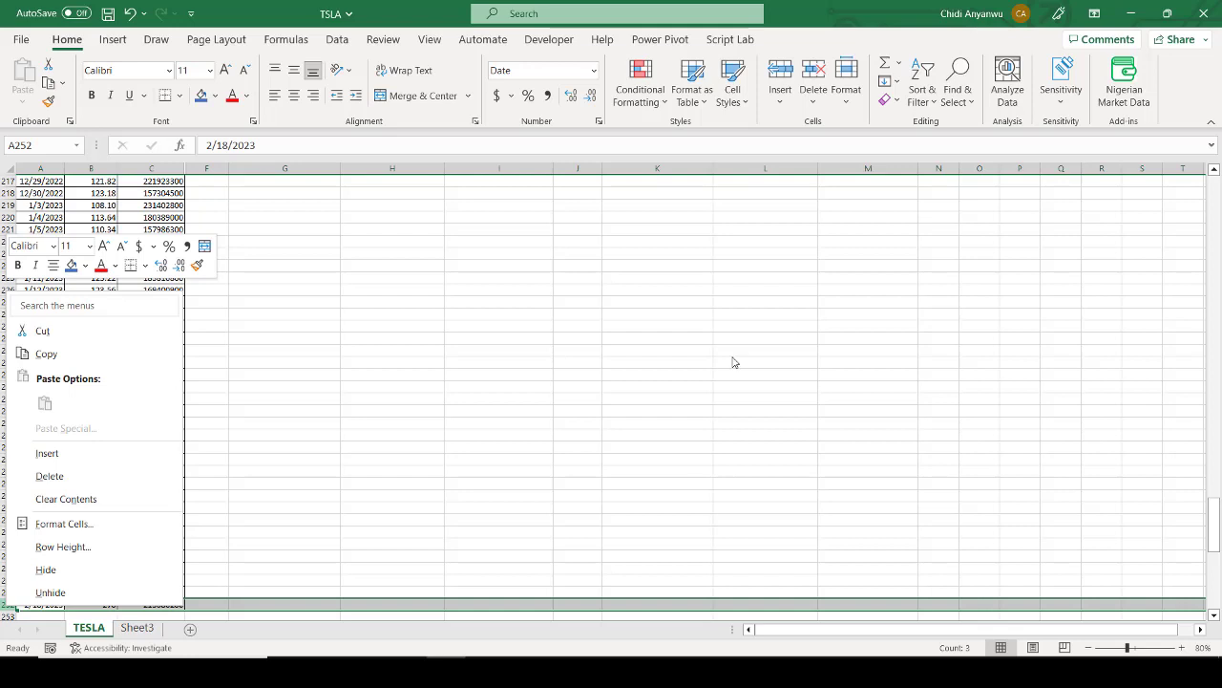
pyautogui.press('Escape')
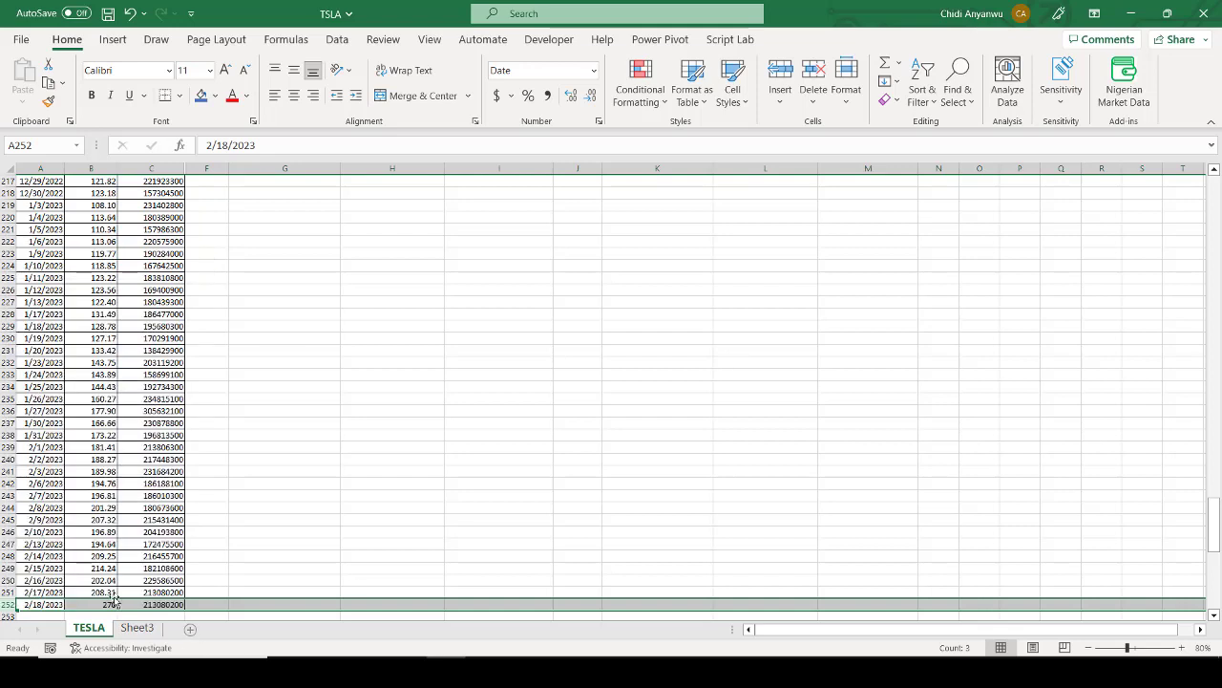
pyautogui.press('Delete')
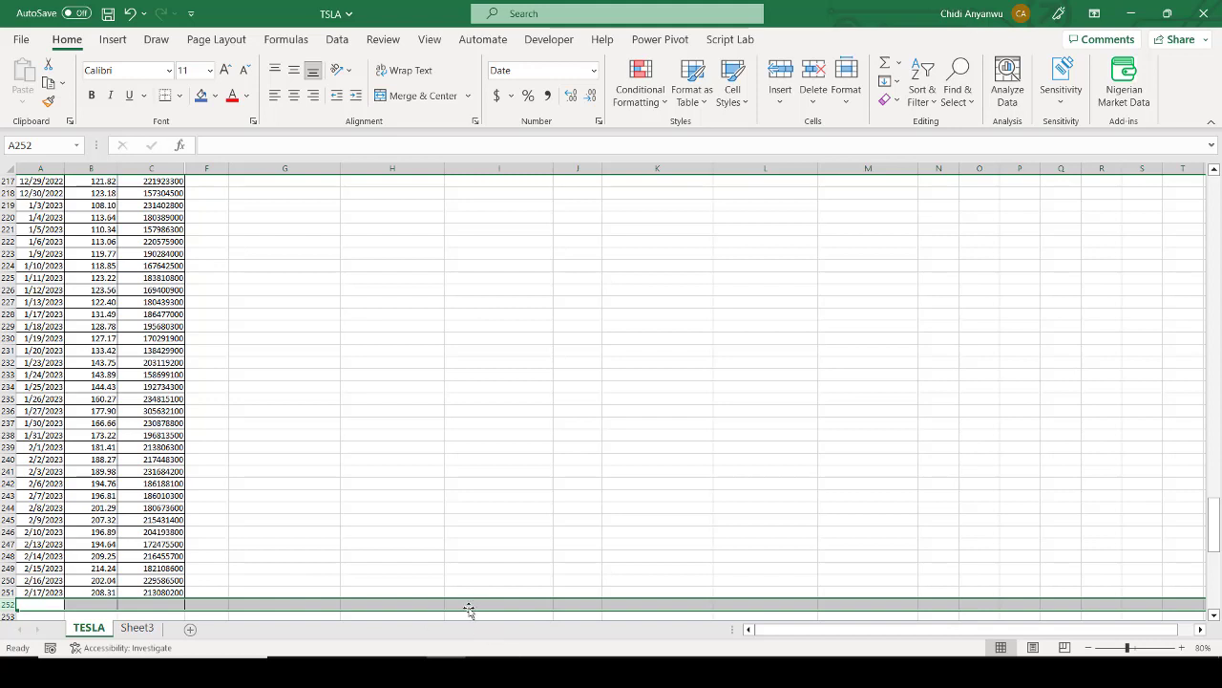
pyautogui.rightClick(543, 605)
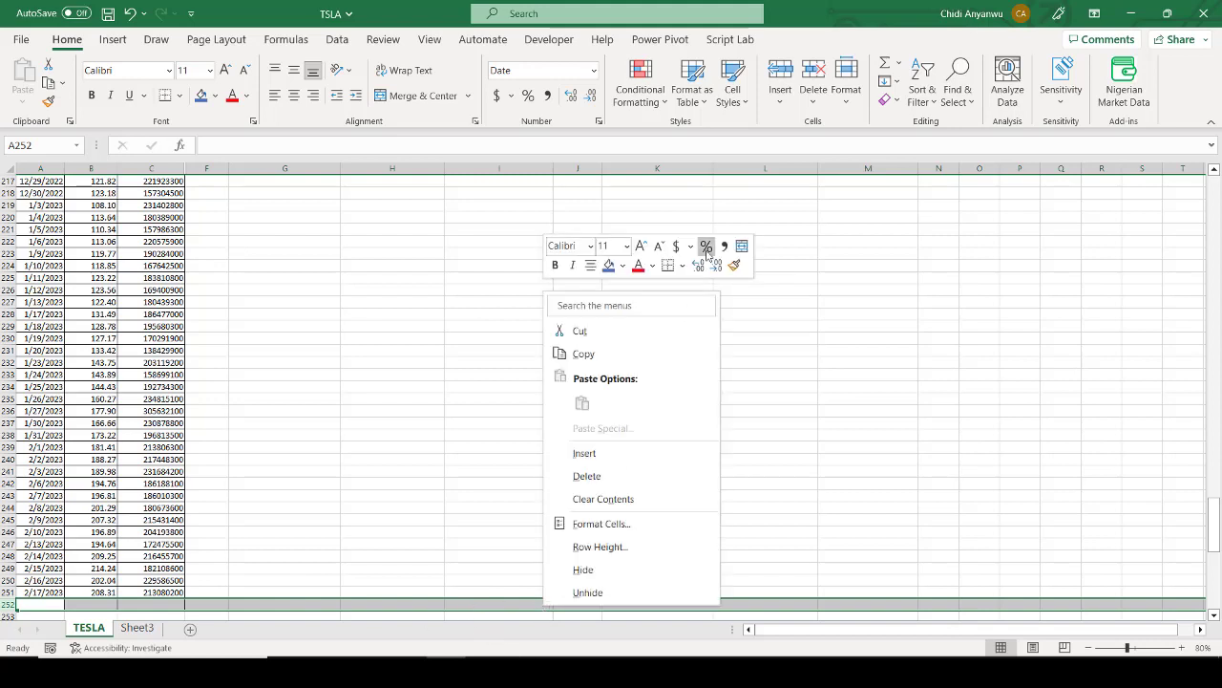
pyautogui.click(587, 476)
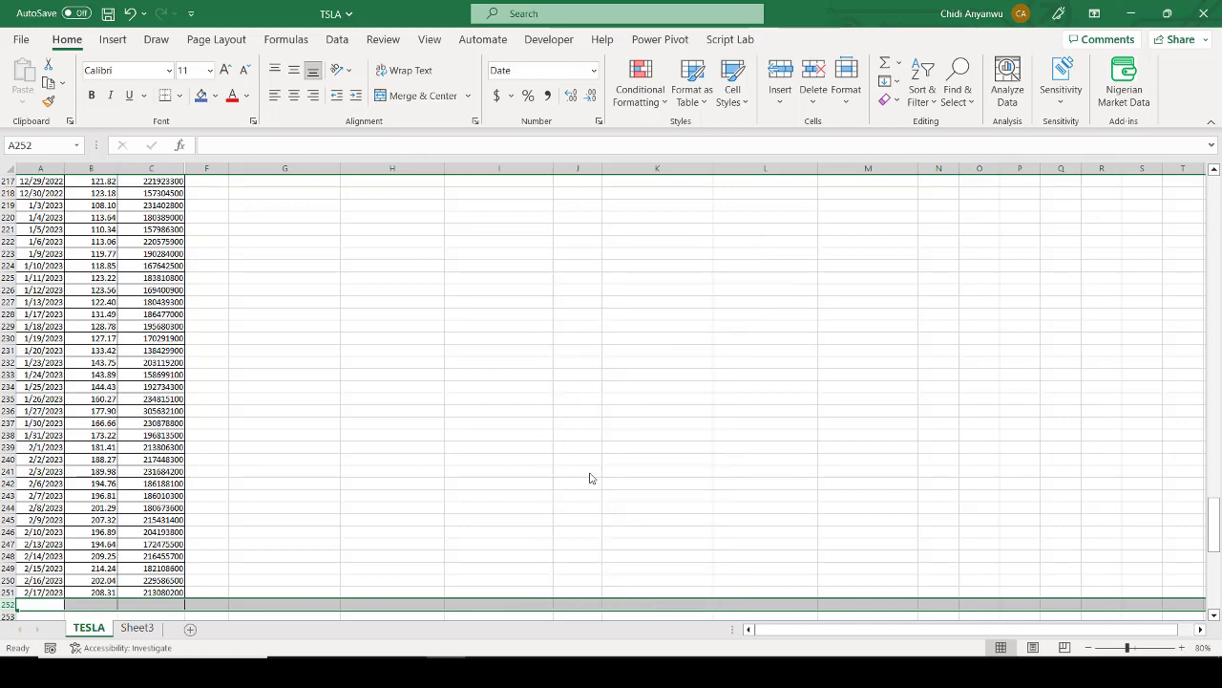
# Step: Return to the start of the TESLA sheet to recheck the last price, moving averages and signals
pyautogui.click(470, 362)
pyautogui.hotkey('ctrl', 'Up')
pyautogui.hotkey('ctrl', 'Up')
pyautogui.hotkey('ctrl', 'Up')
pyautogui.hotkey('ctrl', 'Up')
pyautogui.hotkey('ctrl', 'Up')
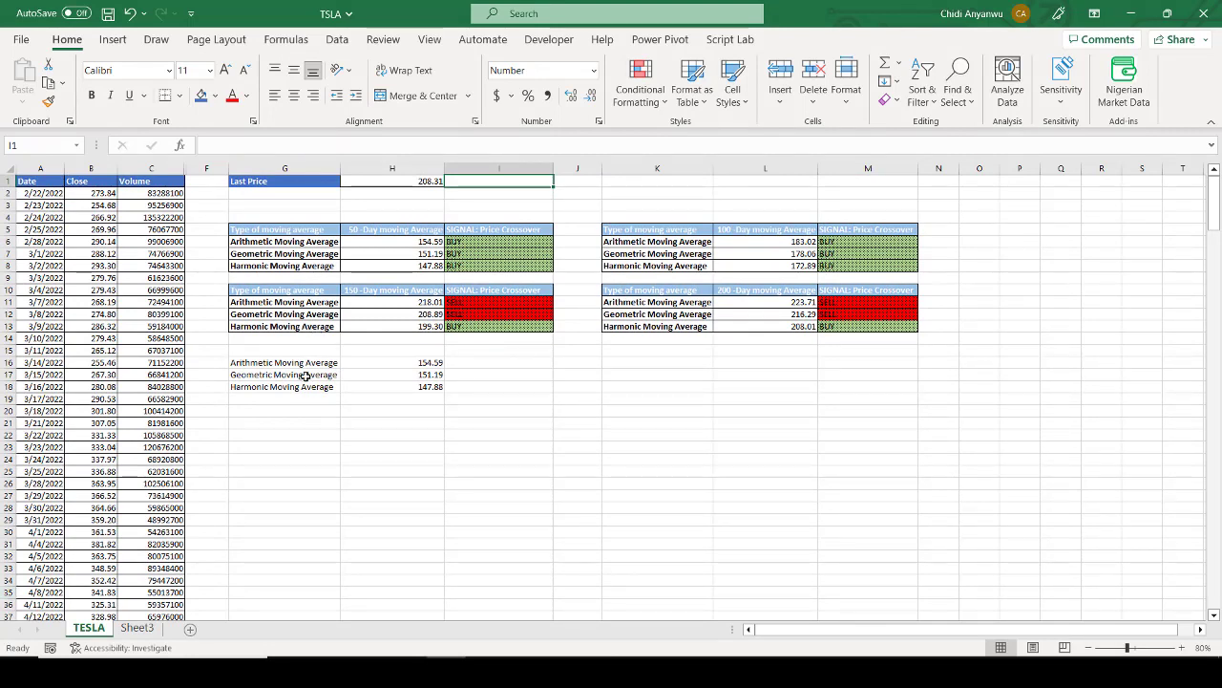
# Step: Open Sheet3 and examine the Last Price formula in B1 of the formula breakdown
pyautogui.hotkey('ctrl', 'pagedown')
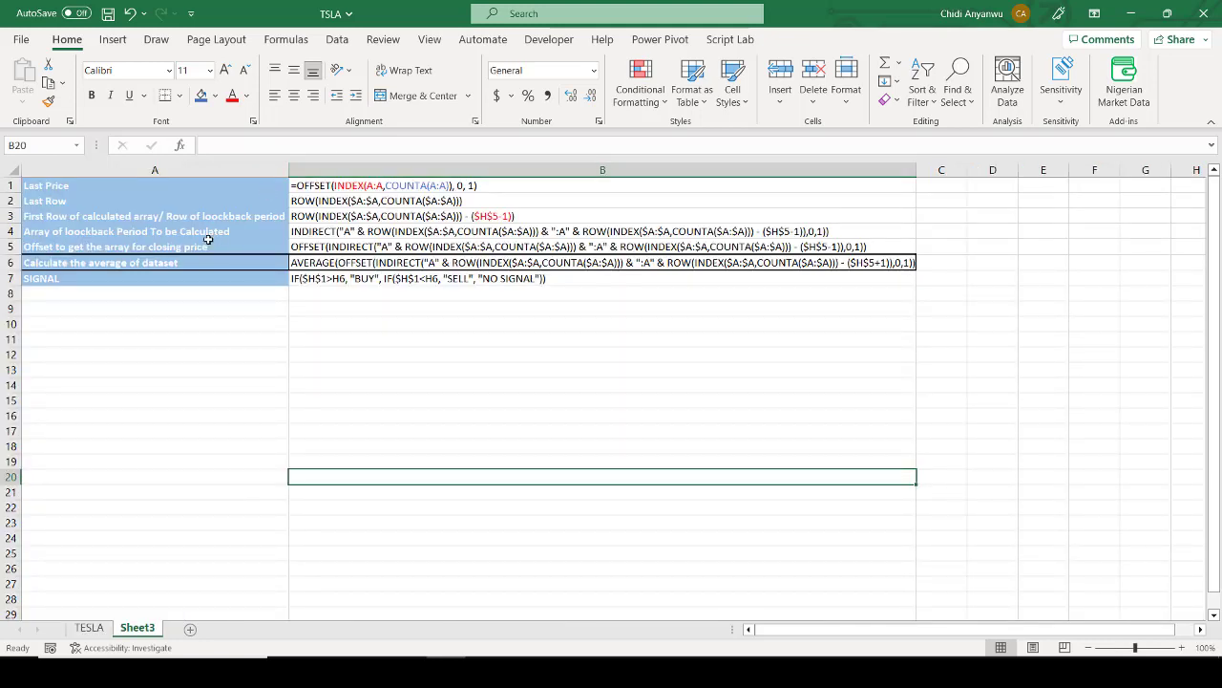
pyautogui.click(227, 186)
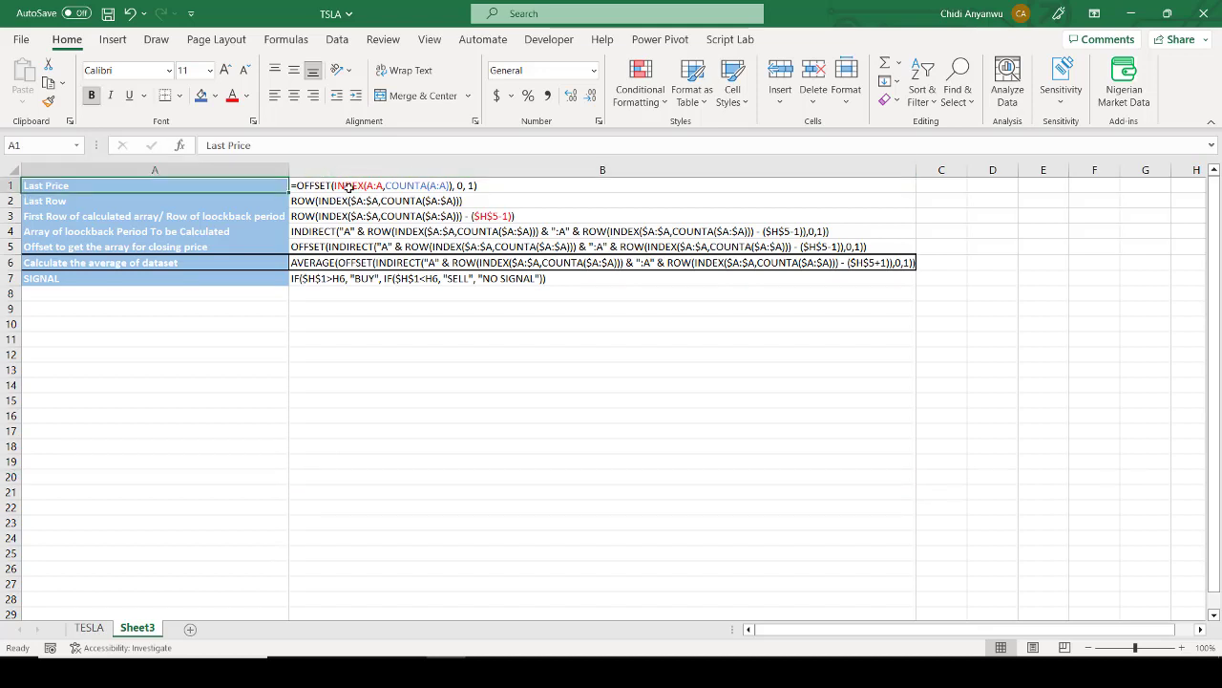
pyautogui.click(349, 186)
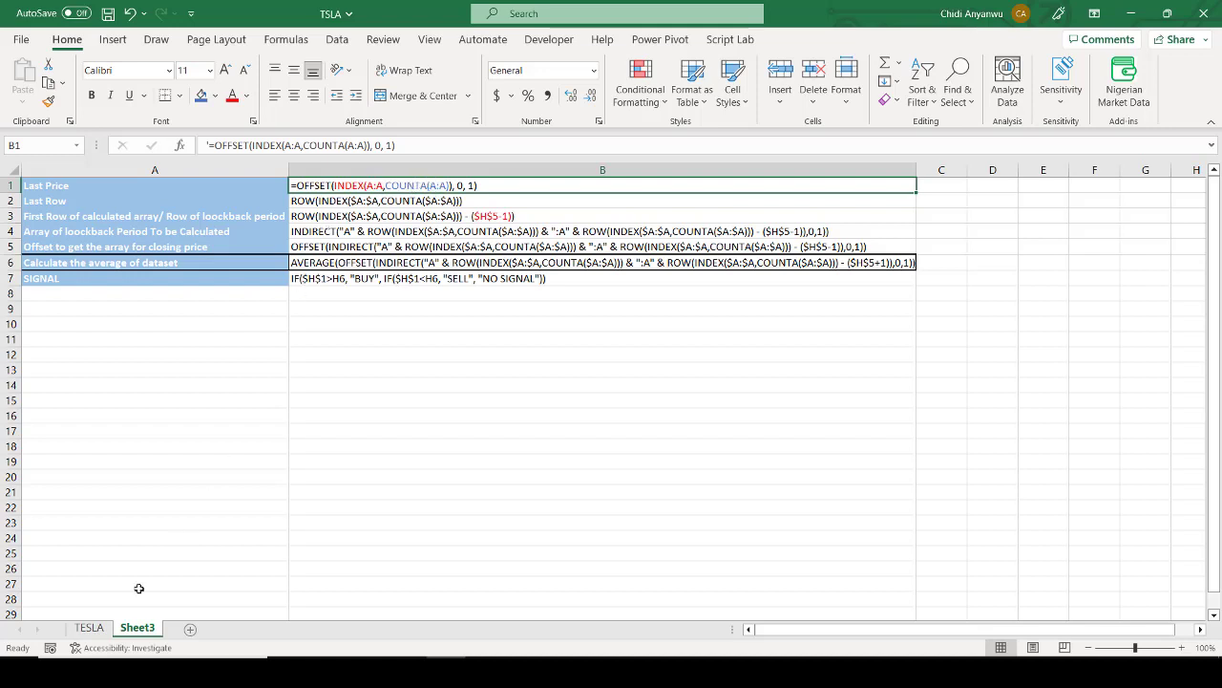
# Step: On the TESLA sheet, go to the last data row and compare the final date in A251 with the closing price in B251
pyautogui.click(88, 627)
pyautogui.click(32, 474)
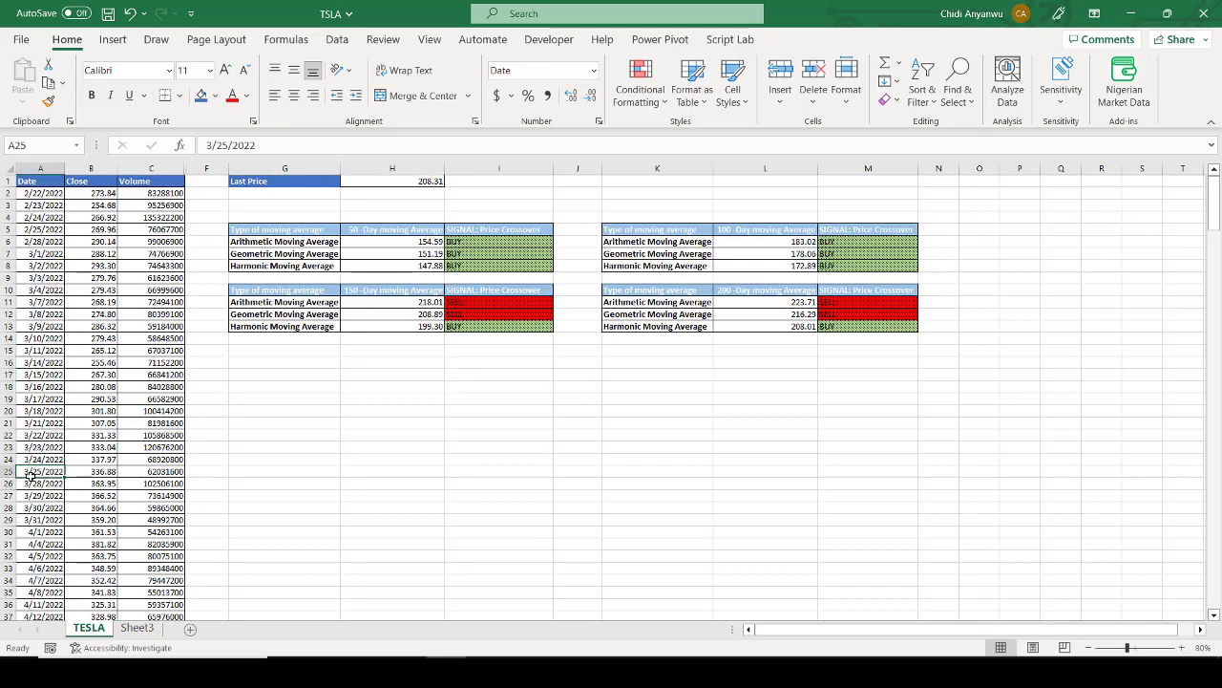
pyautogui.hotkey('ctrl', 'Down')
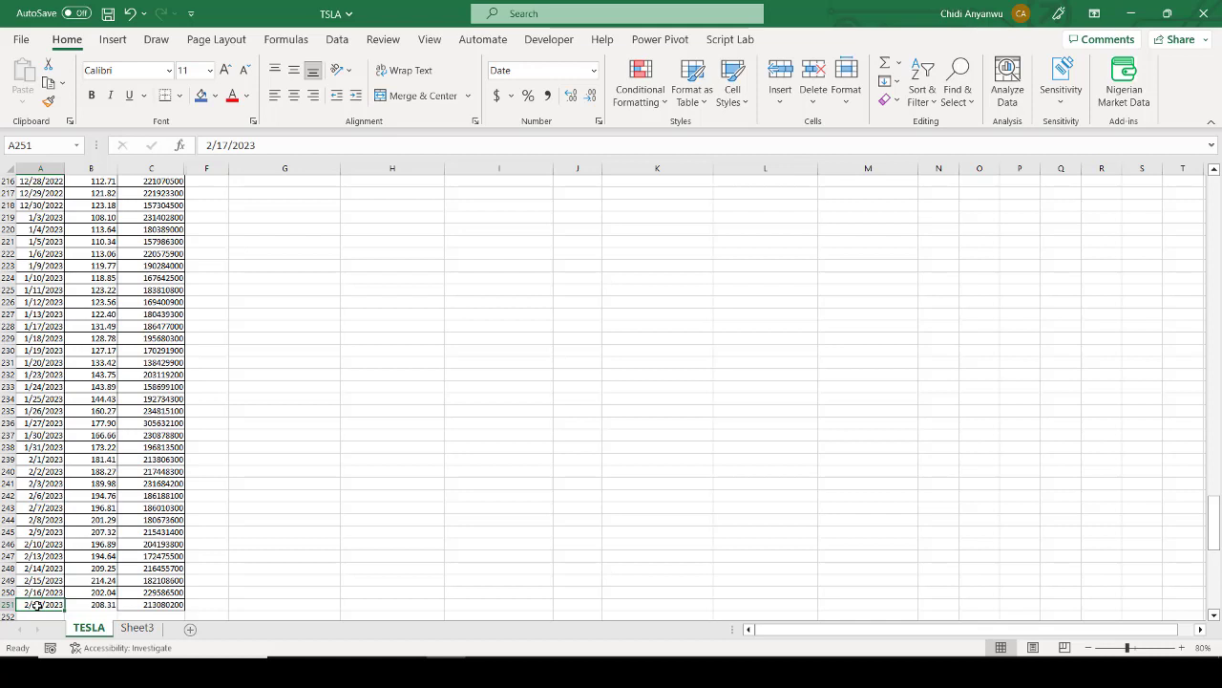
pyautogui.press('Right')
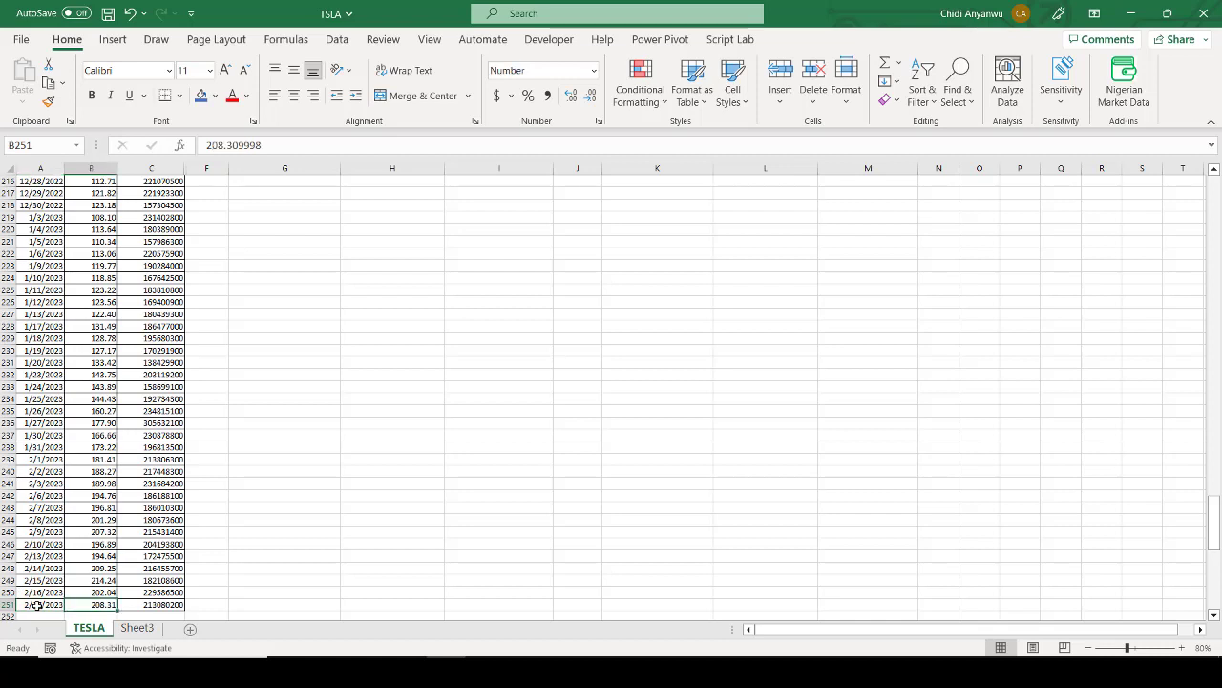
pyautogui.press('Left')
pyautogui.press('Right')
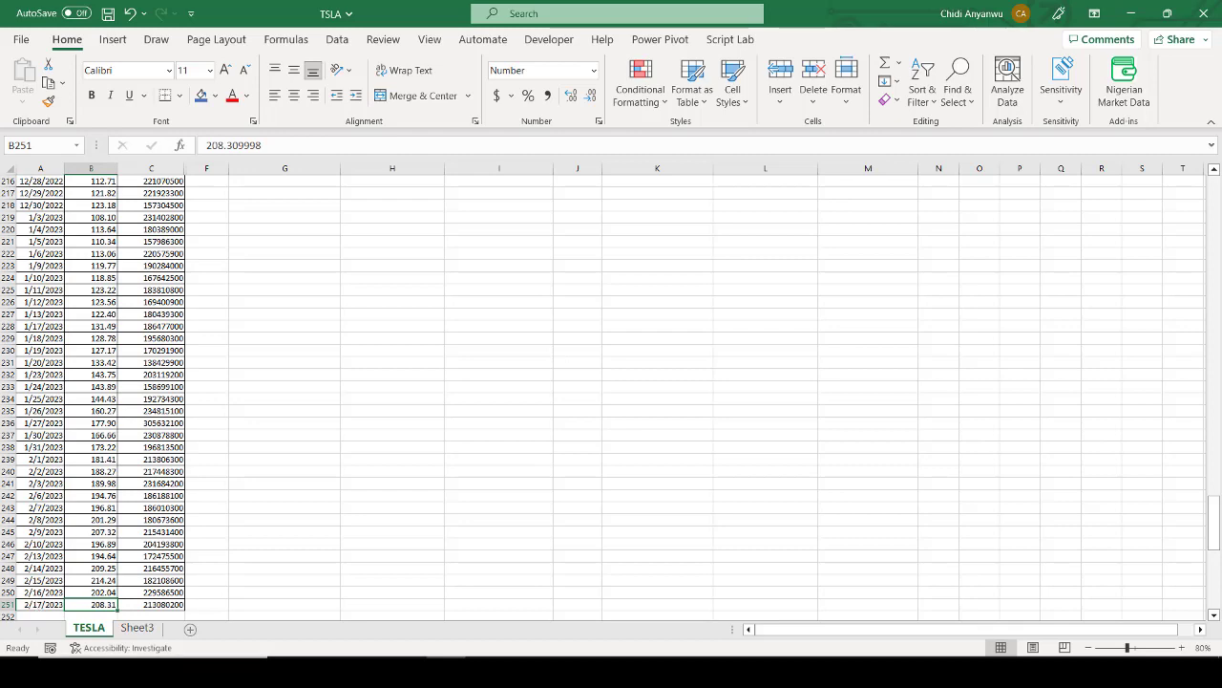
# Step: Return to Sheet3 and examine the OFFSET arguments 0 and 1 in the Last Price formula in B1
pyautogui.click(141, 630)
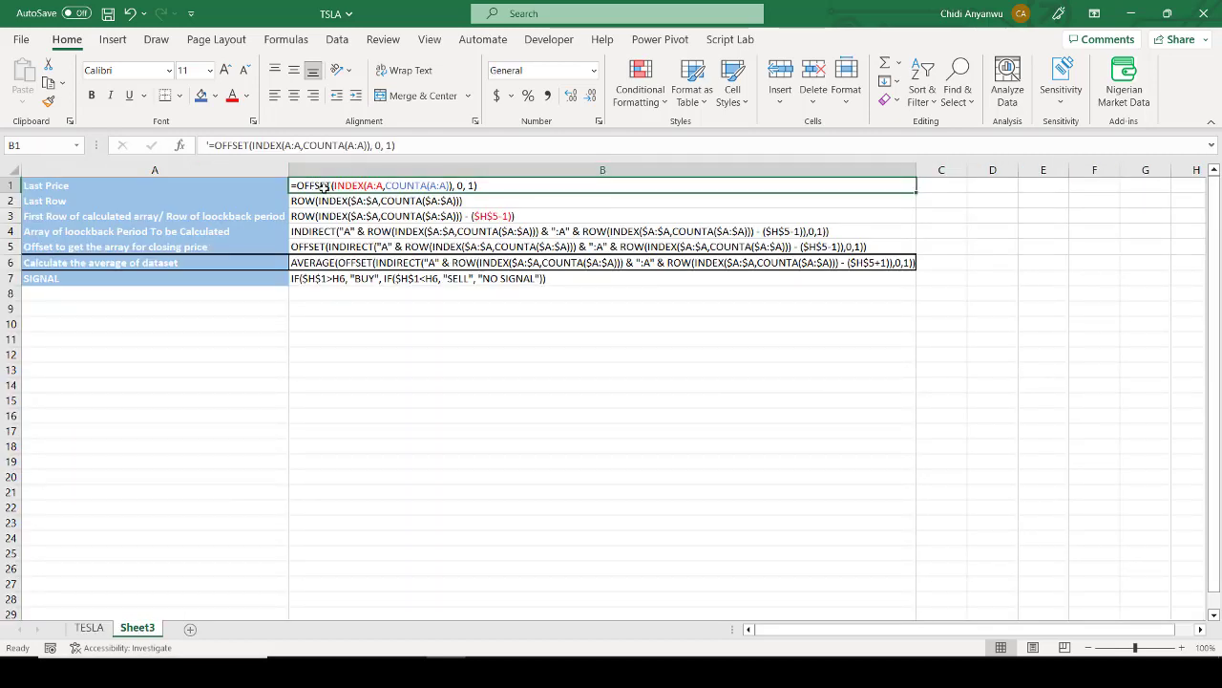
pyautogui.click(264, 145)
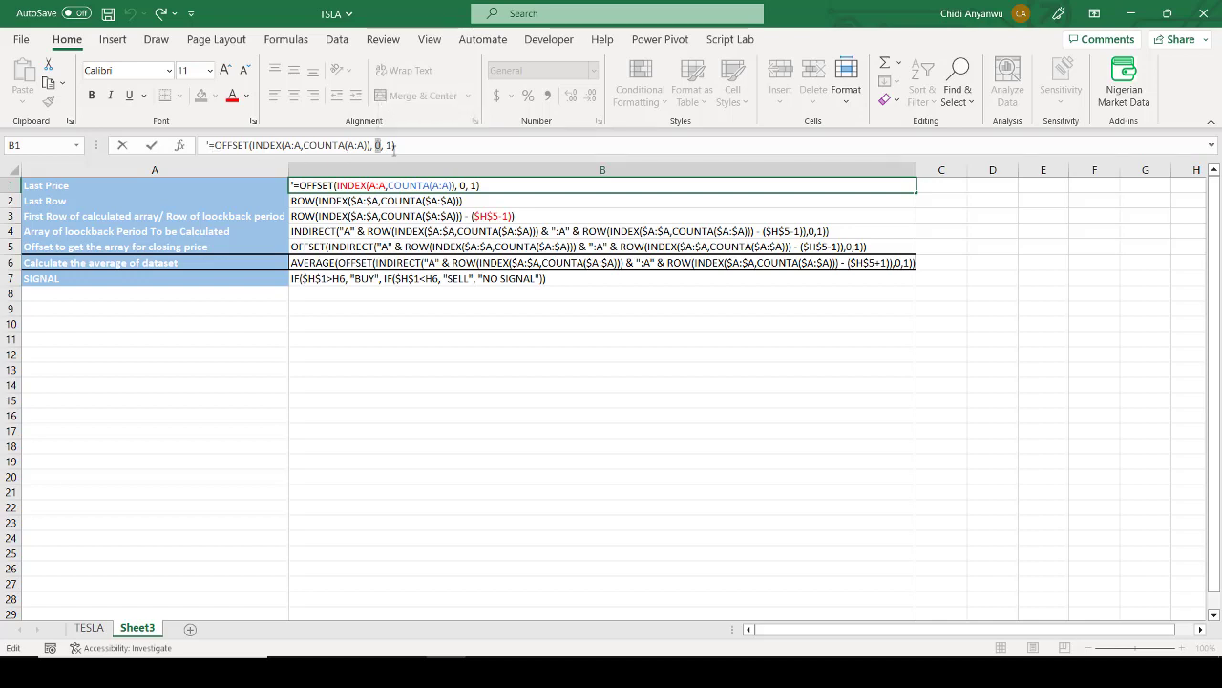
pyautogui.doubleClick(387, 145)
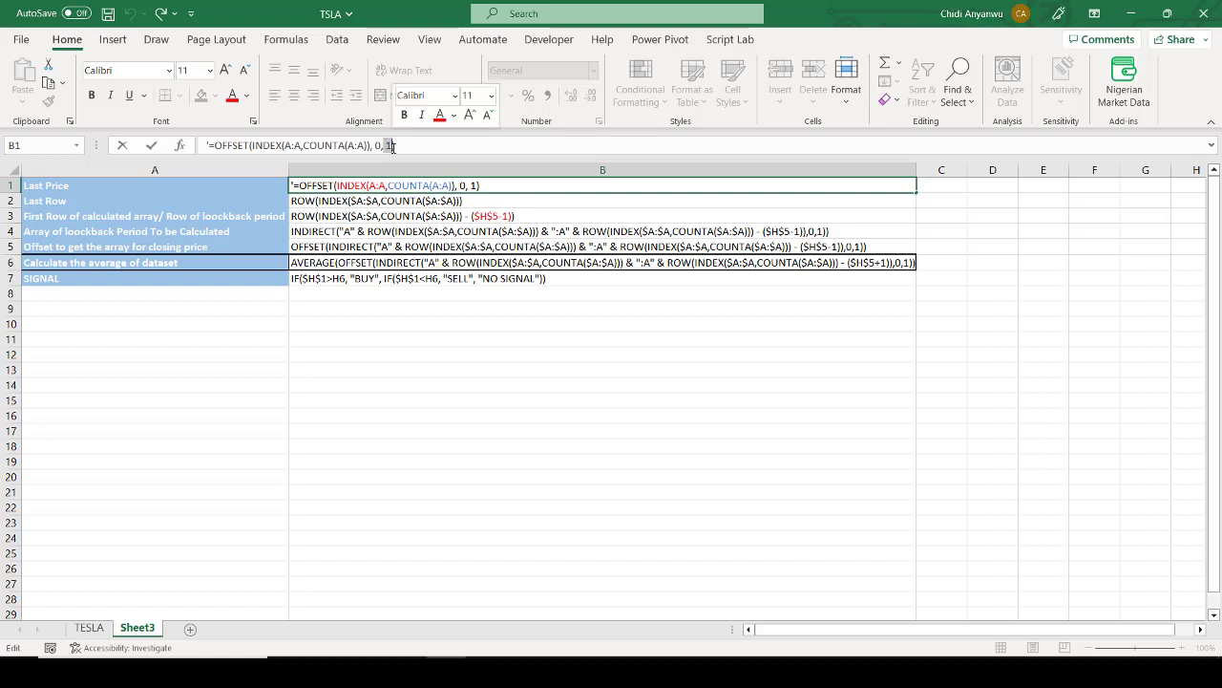
# Step: On the TESLA sheet, trace the one-column offset from the last date in column A to its closing price
pyautogui.click(95, 629)
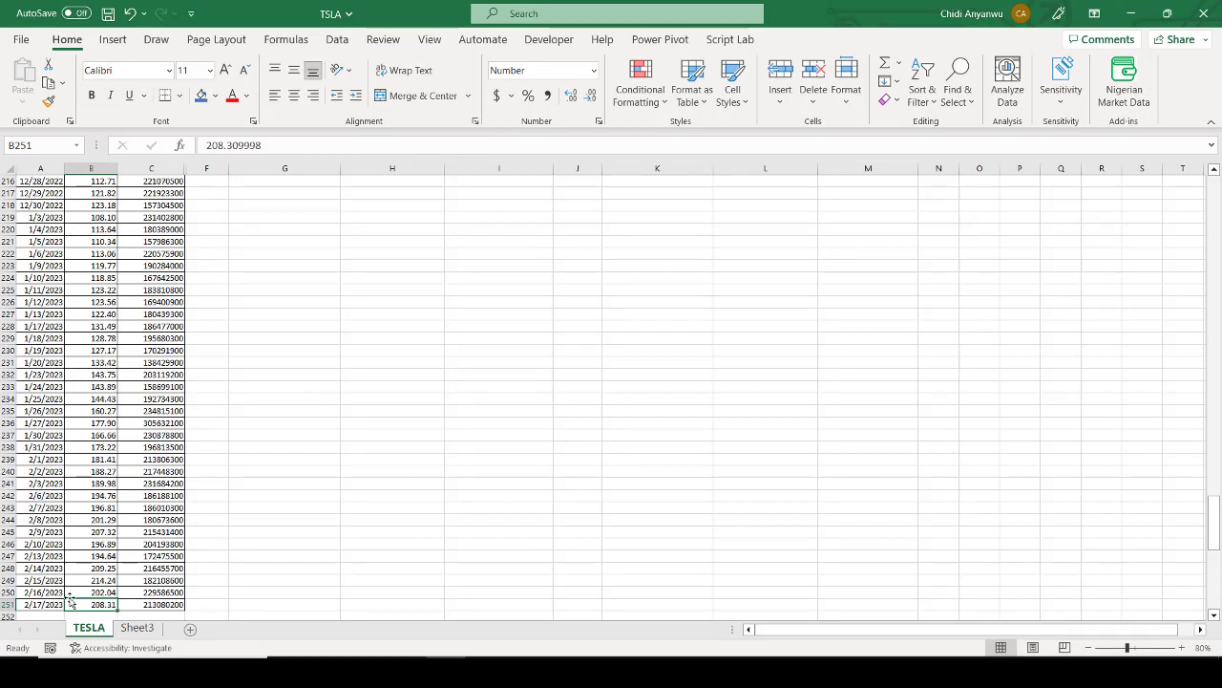
pyautogui.press('Left')
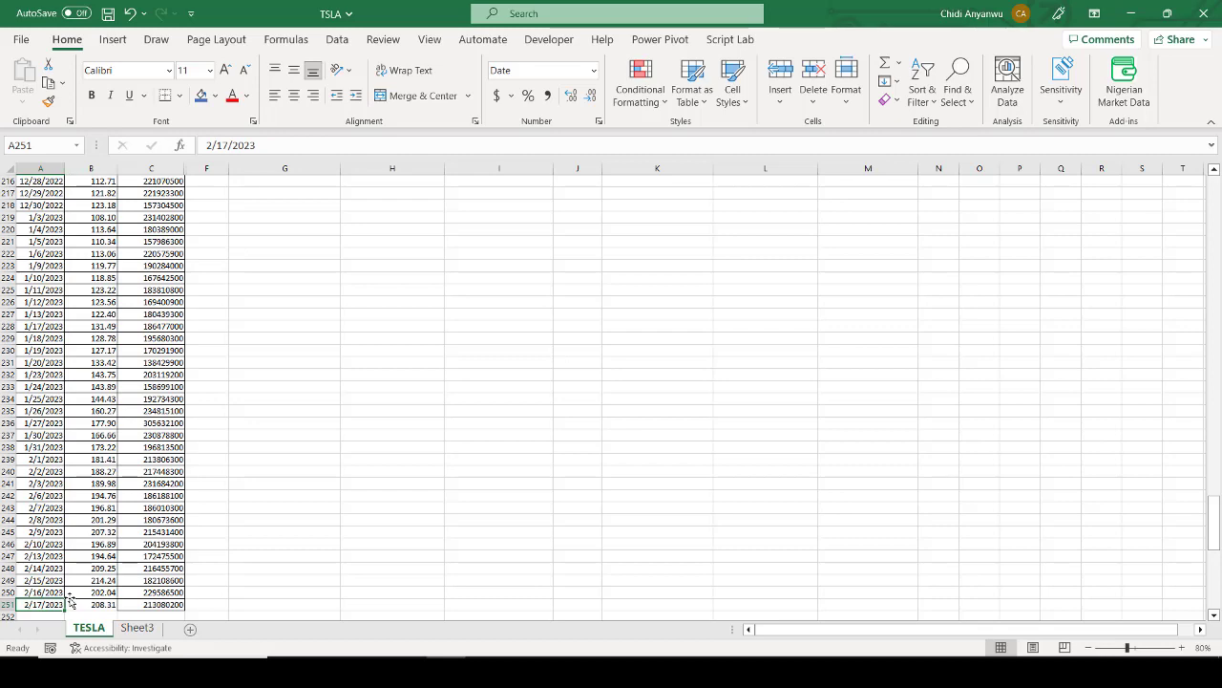
pyautogui.scroll(-1, 69, 601)
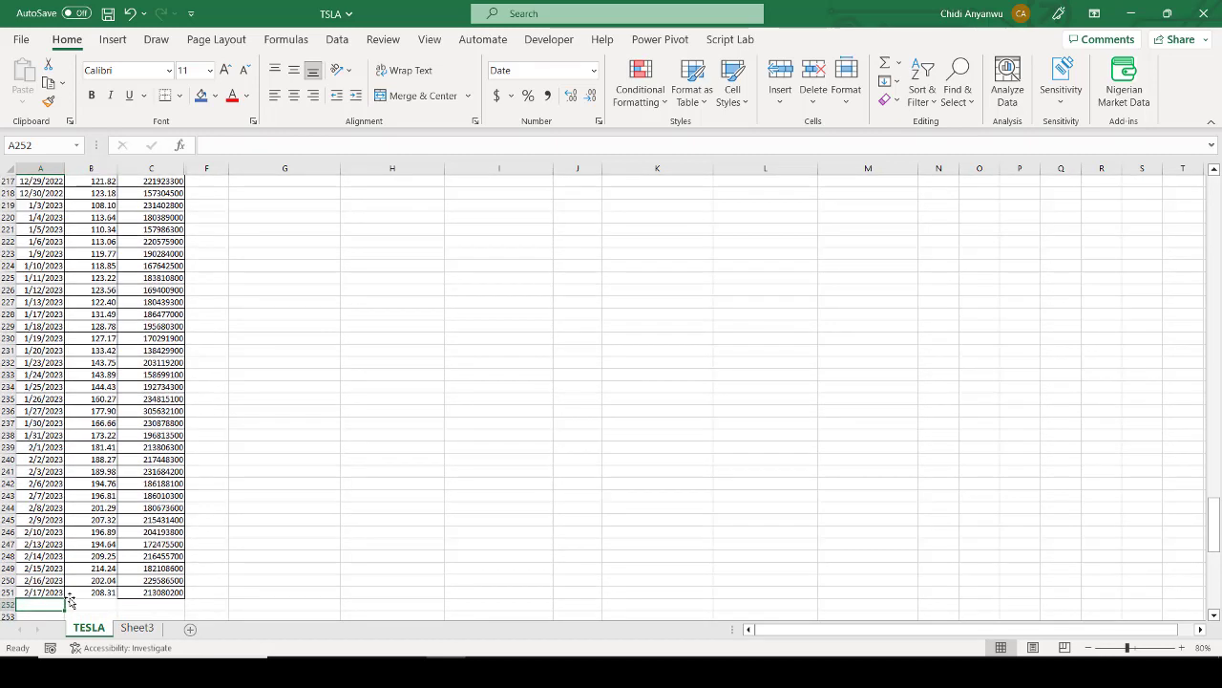
pyautogui.press('Right')
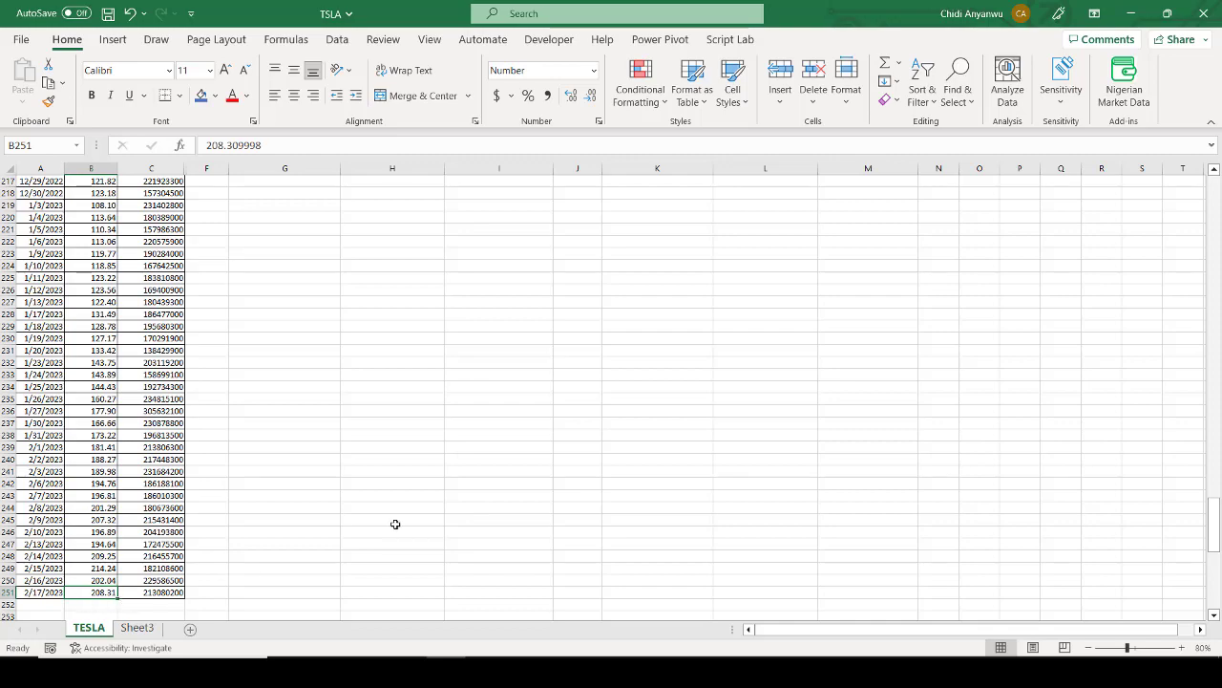
# Step: Return to the start of the TESLA sheet and inspect the Last Price formula in H1
pyautogui.click(287, 524)
pyautogui.hotkey('ctrl', 'Up')
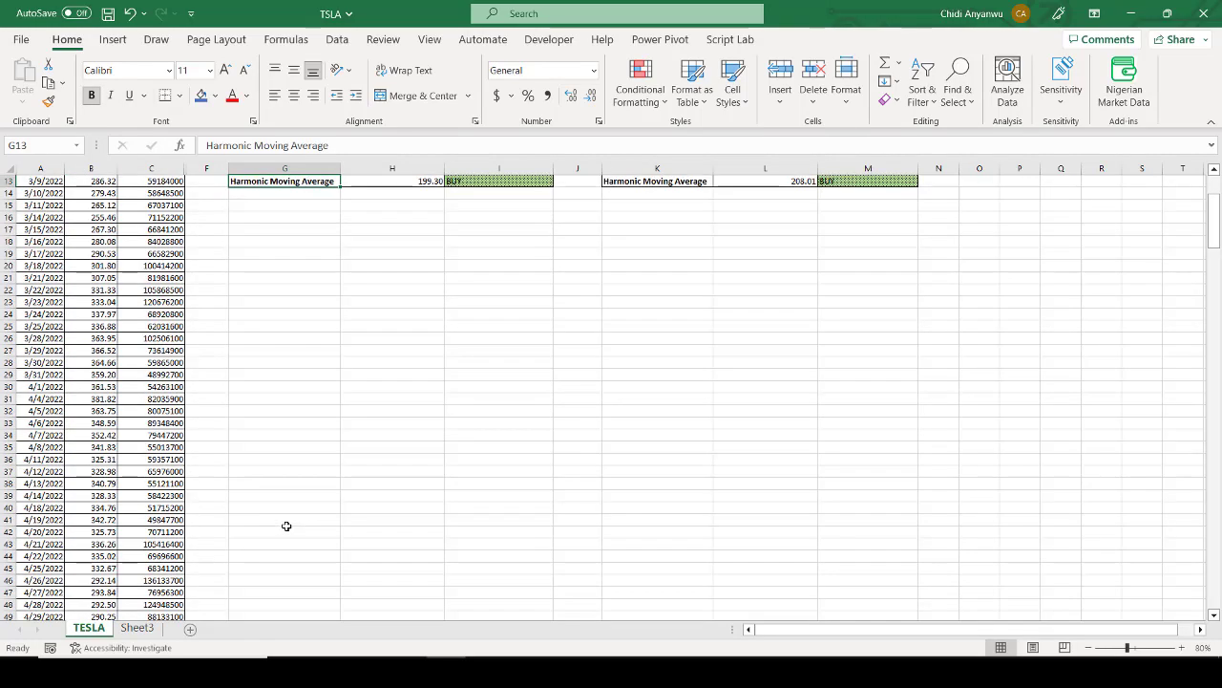
pyautogui.hotkey('ctrl', 'Up')
pyautogui.hotkey('ctrl', 'Up')
pyautogui.hotkey('ctrl', 'Up')
pyautogui.hotkey('ctrl', 'Up')
pyautogui.press('Right')
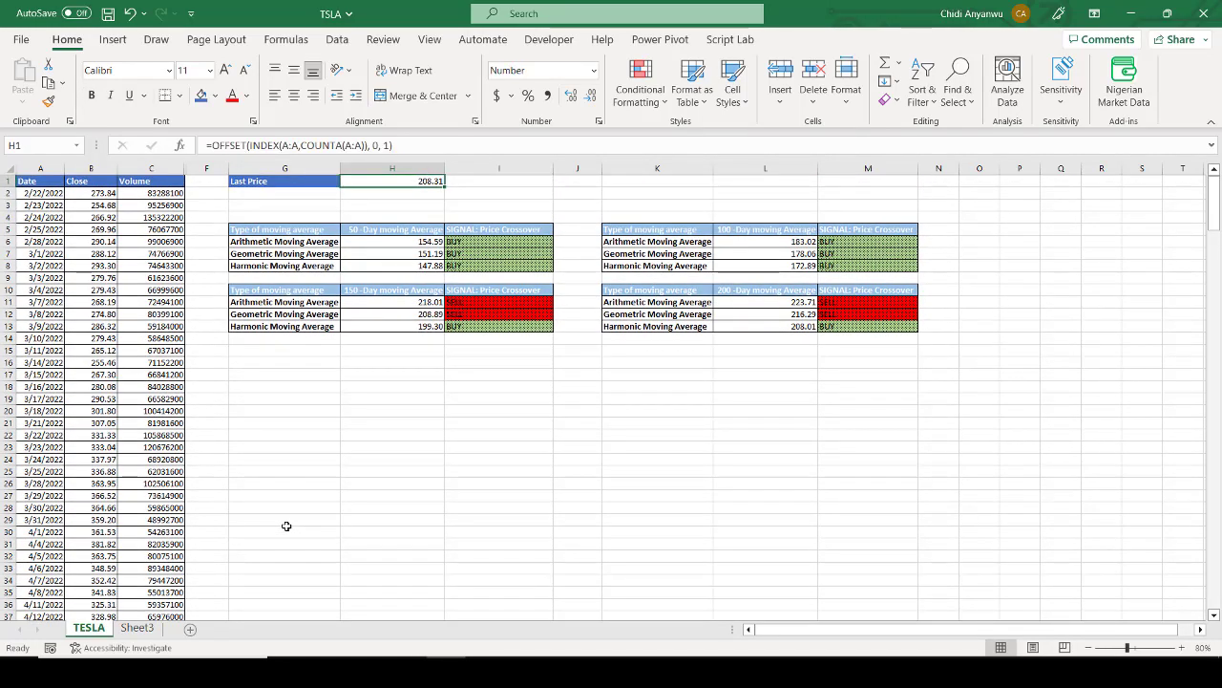
# Step: Open Sheet3 and examine the Last Row formula in B2, highlighting the INDEX and COUNTA part inside ROW
pyautogui.click(143, 628)
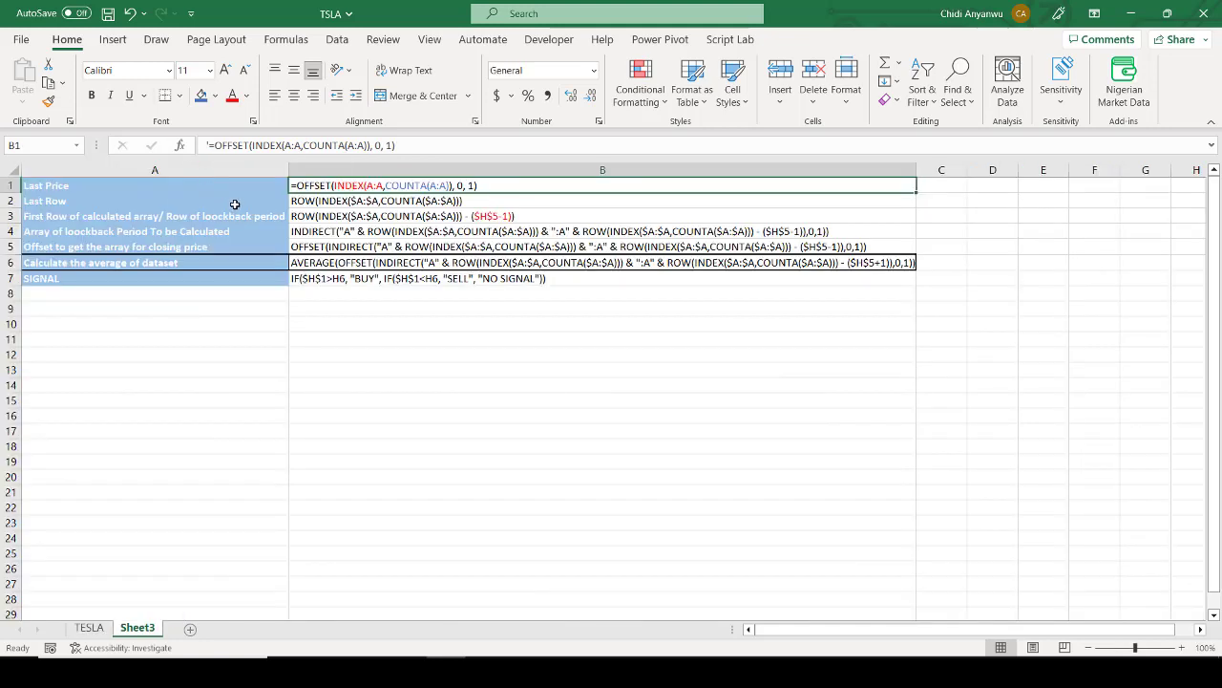
pyautogui.click(246, 203)
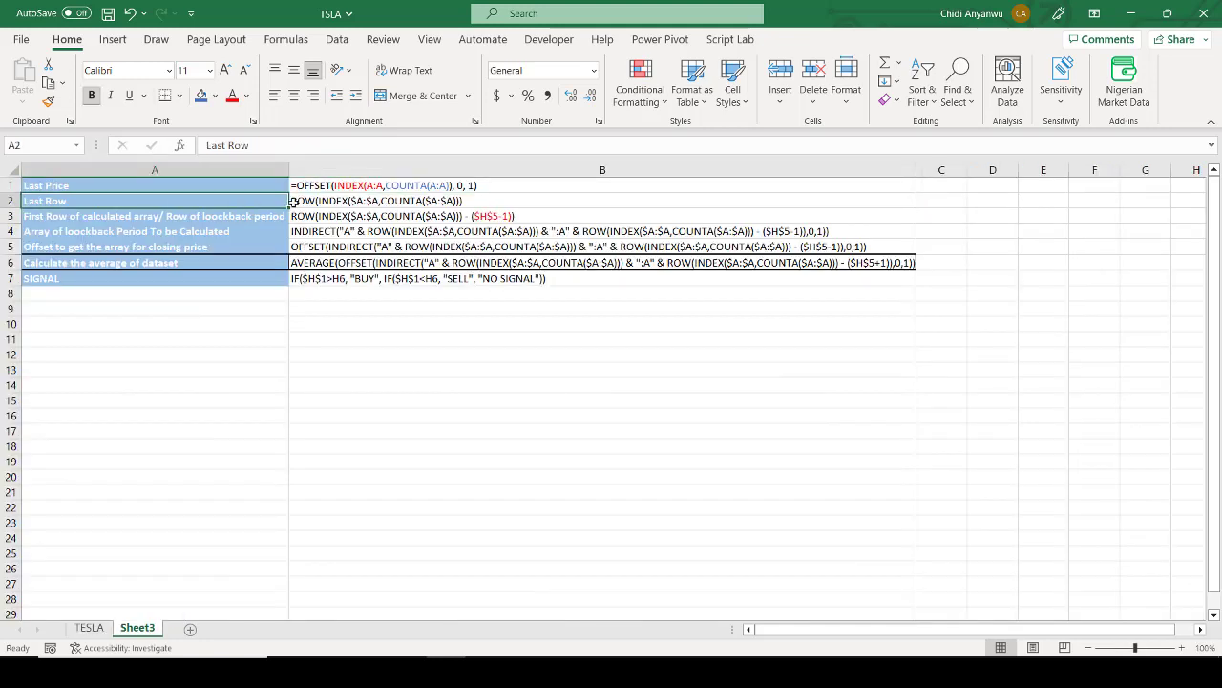
pyautogui.click(296, 202)
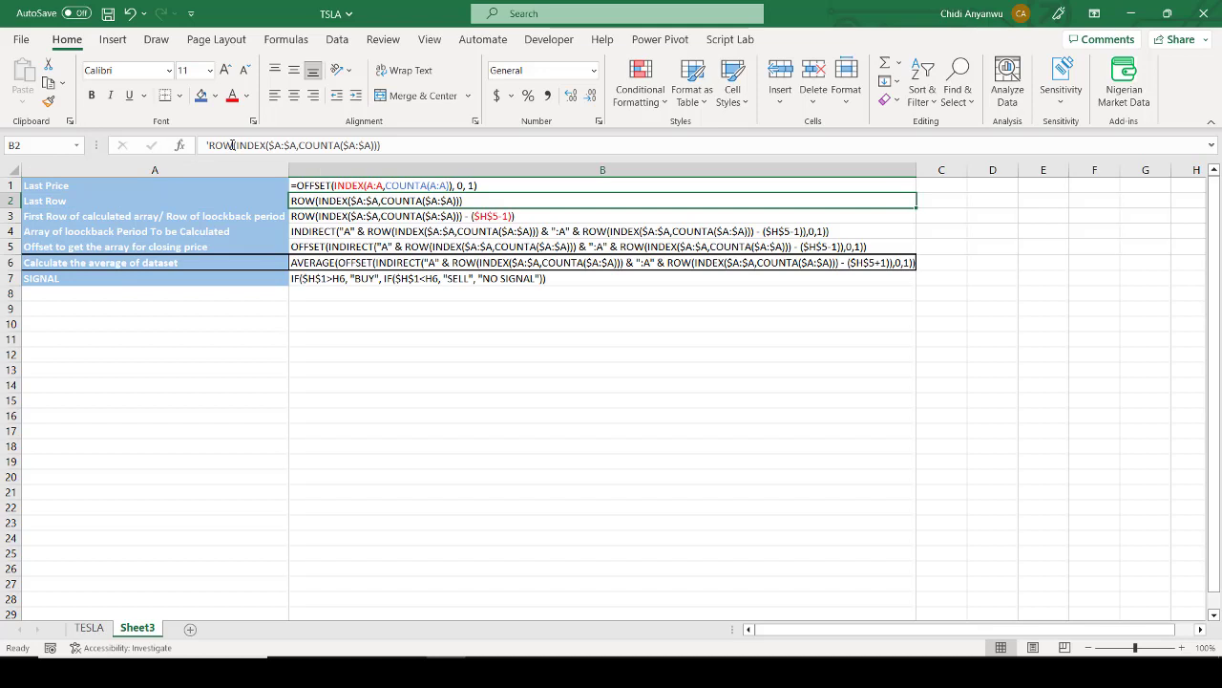
pyautogui.moveTo(233, 145); pyautogui.dragTo(380, 151)
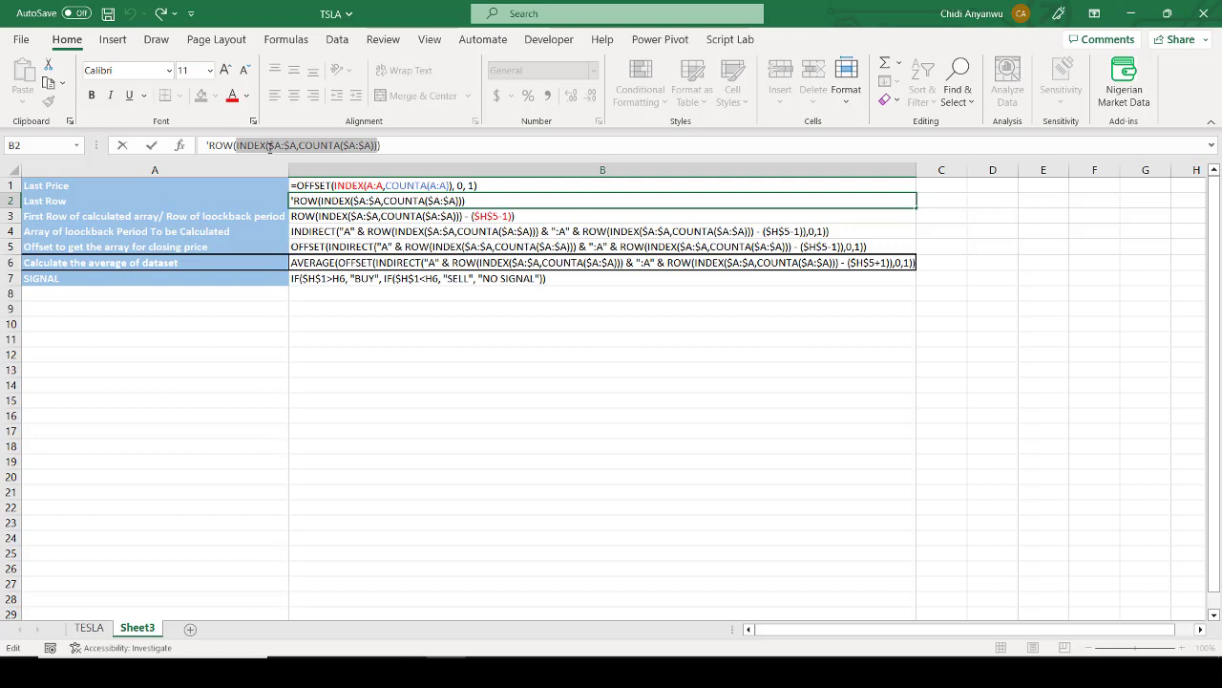
pyautogui.click(270, 147)
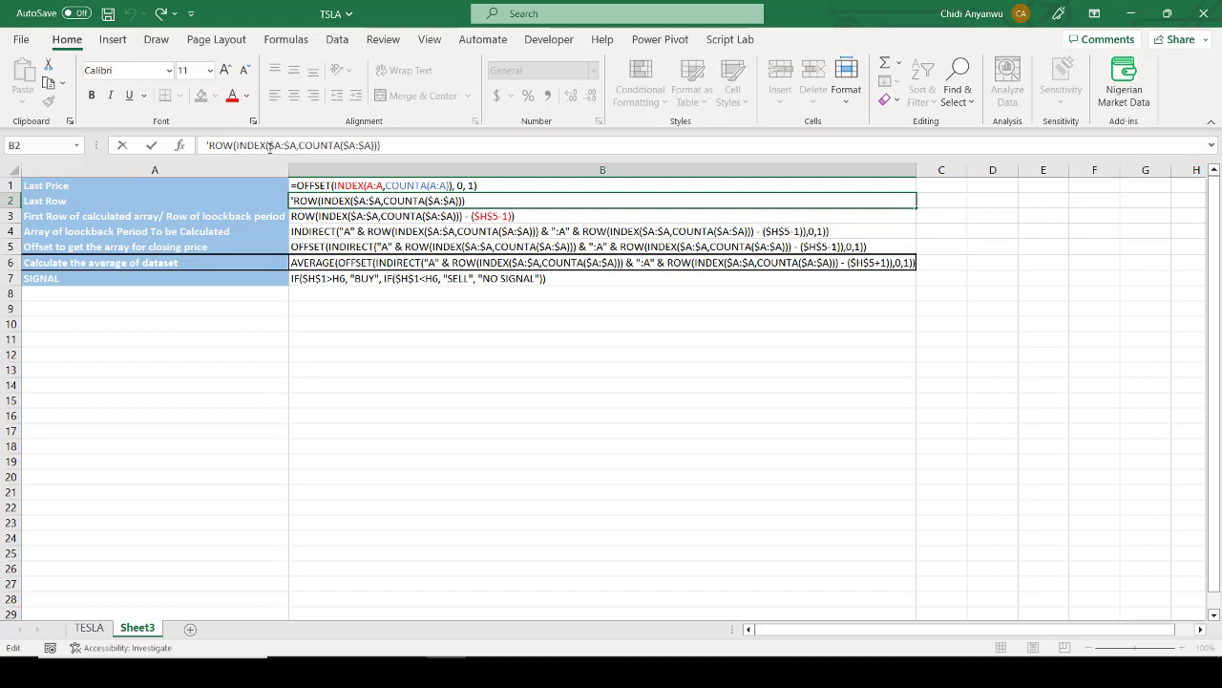
pyautogui.press('Return')
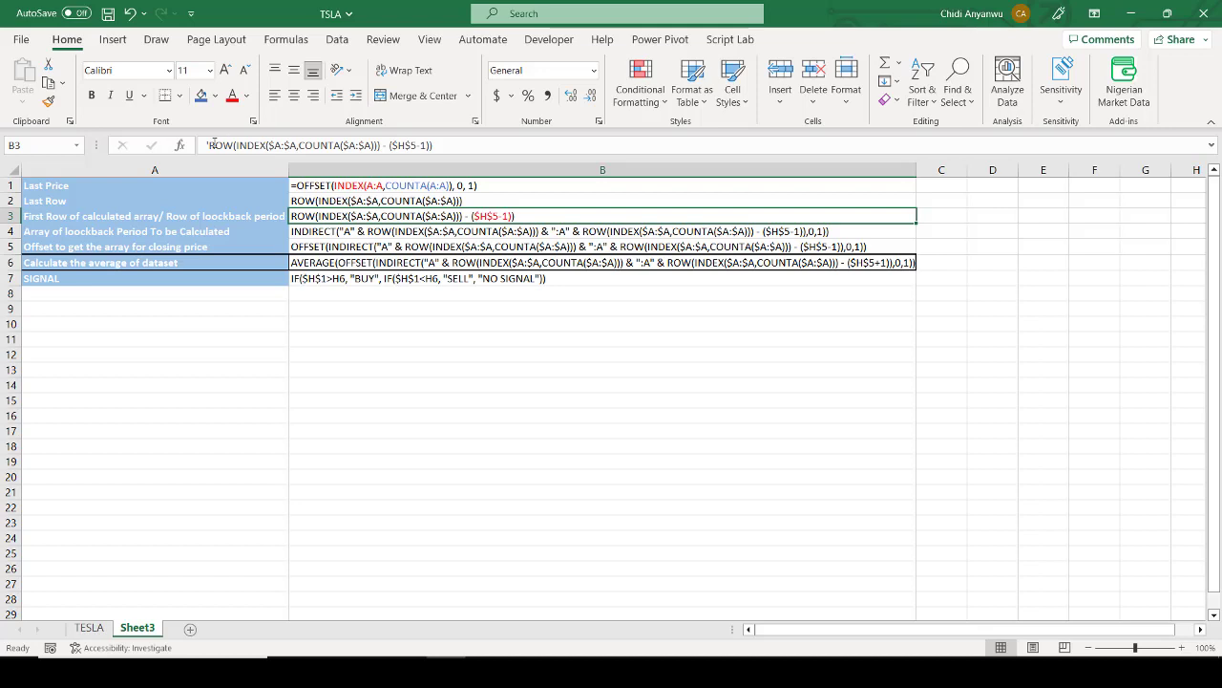
# Step: Examine the lookback first-row formula in B3, highlighting its ROW part and the ($H$5-1) subtraction
pyautogui.moveTo(210, 145); pyautogui.dragTo(381, 151)
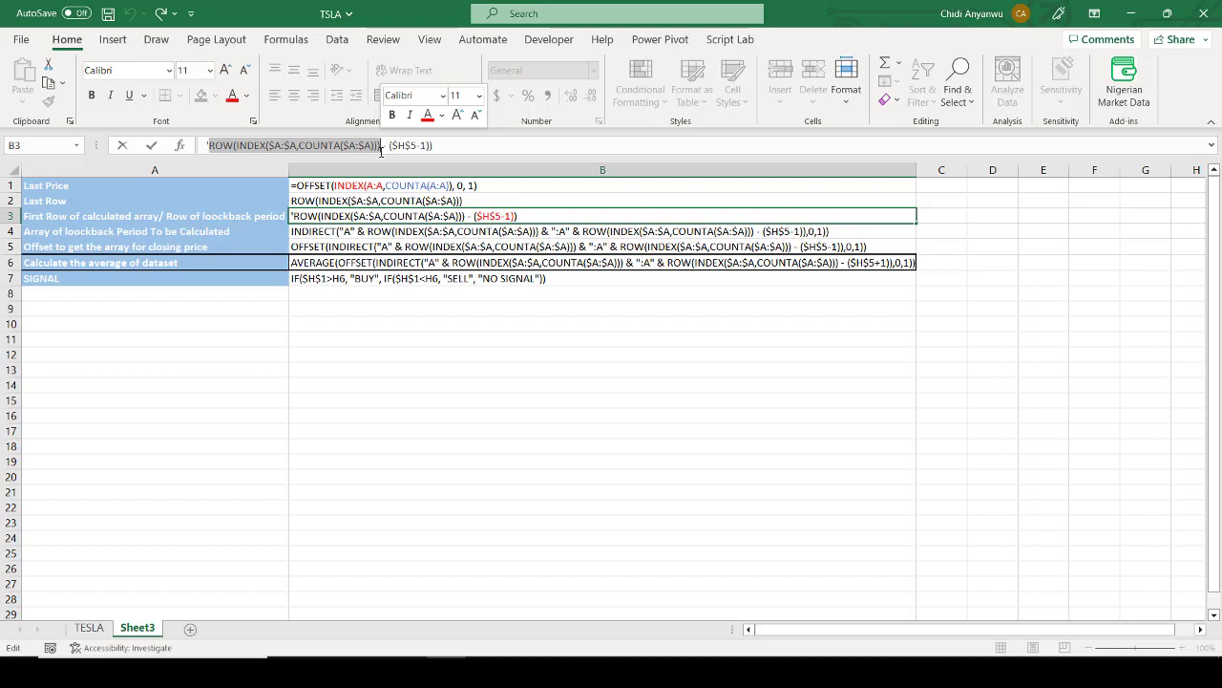
pyautogui.moveTo(389, 145); pyautogui.dragTo(473, 142)
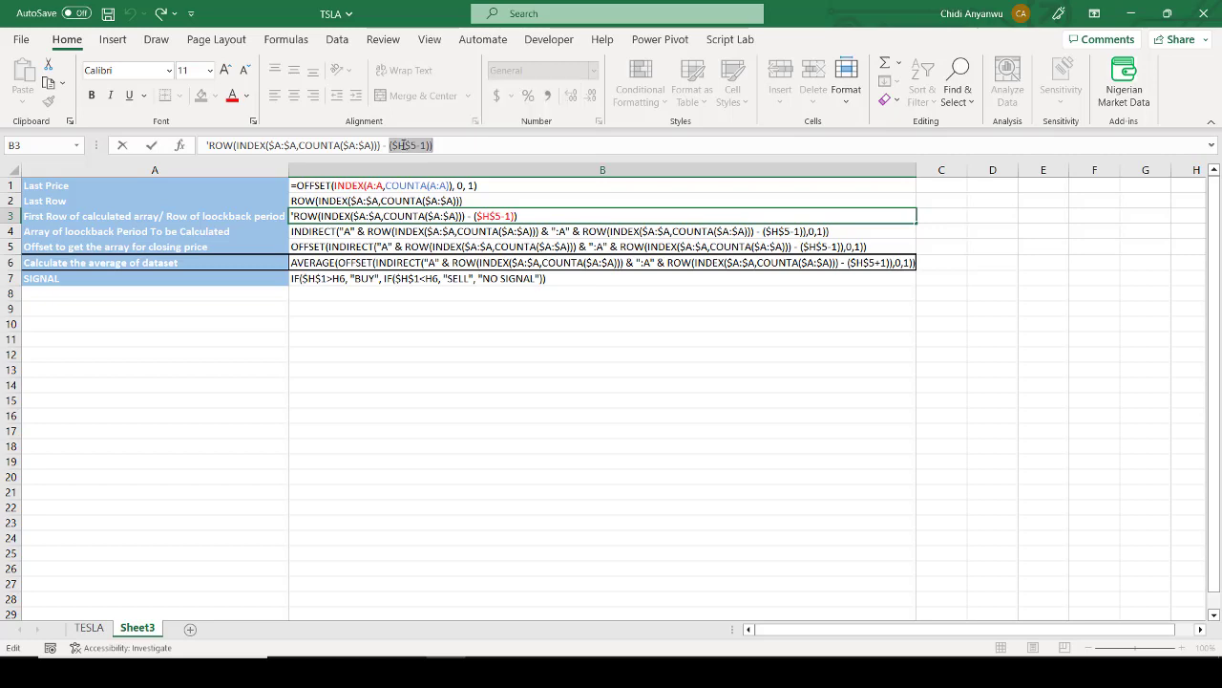
pyautogui.click(403, 145)
# Step: On the TESLA sheet, inspect the 50-day period in H5 and the arithmetic average formula in H6 that references it
pyautogui.click(89, 628)
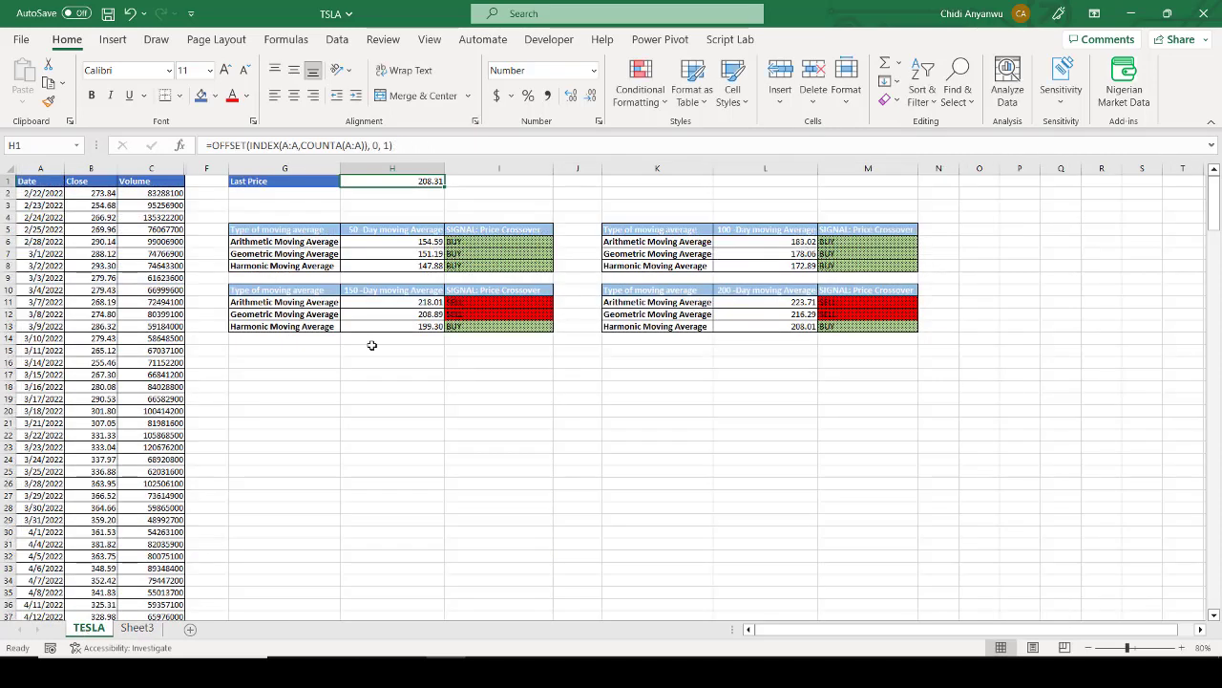
pyautogui.click(395, 235)
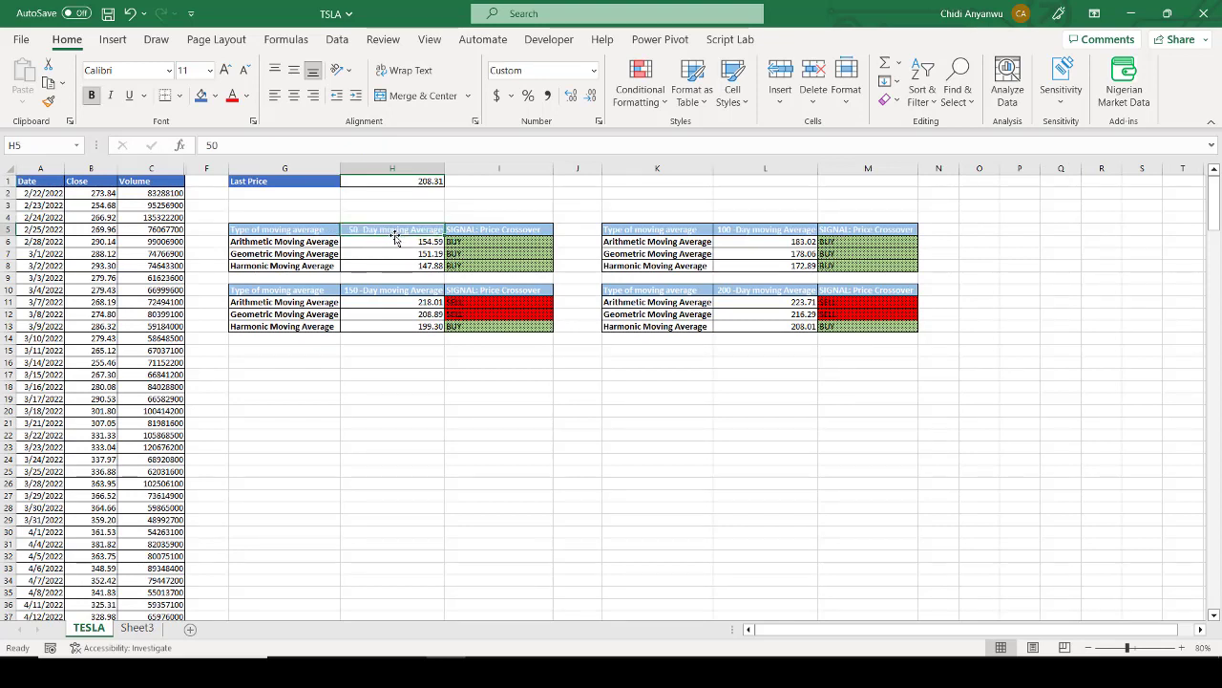
pyautogui.click(399, 241)
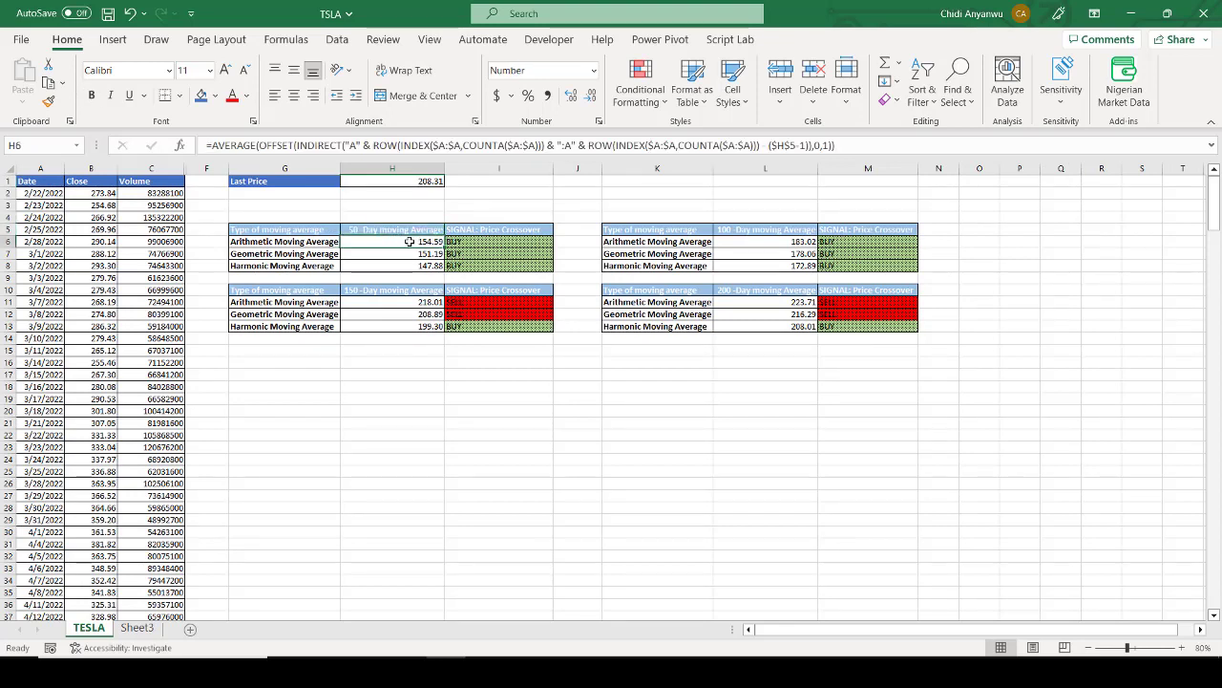
pyautogui.press('Up')
pyautogui.click(226, 144)
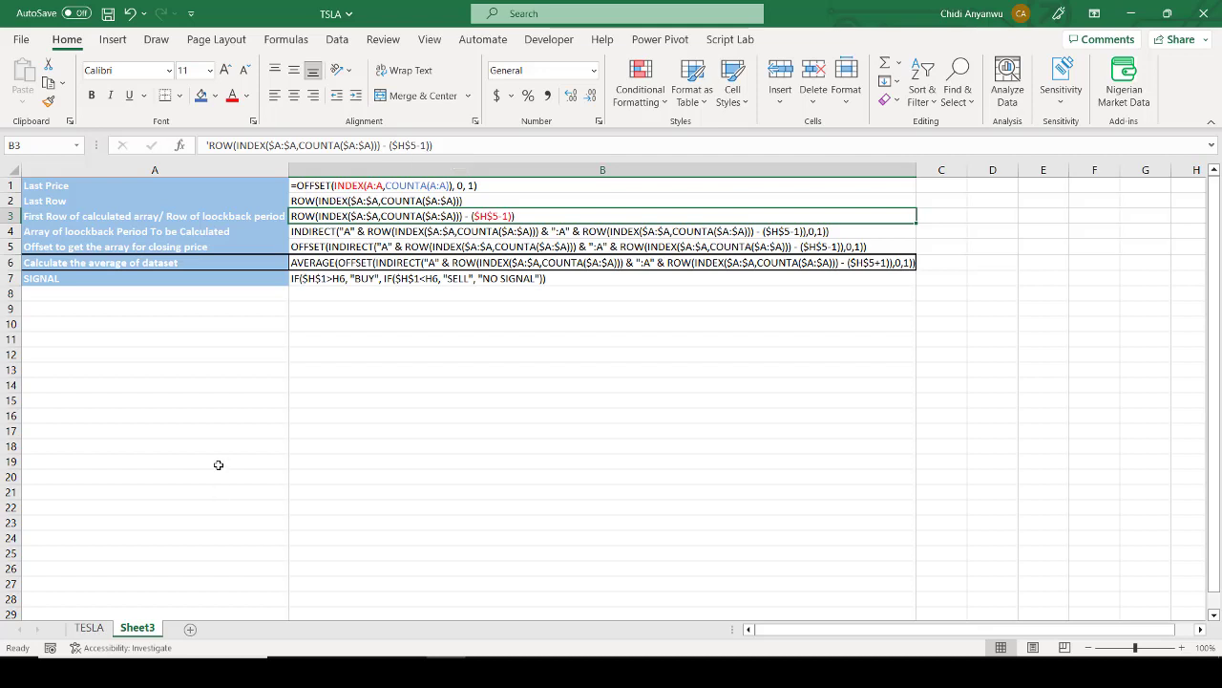
# Step: Examine the INDIRECT lookback array formula in Sheet3's B4, highlighting the first ROW expression that gives the last row
pyautogui.click(321, 231)
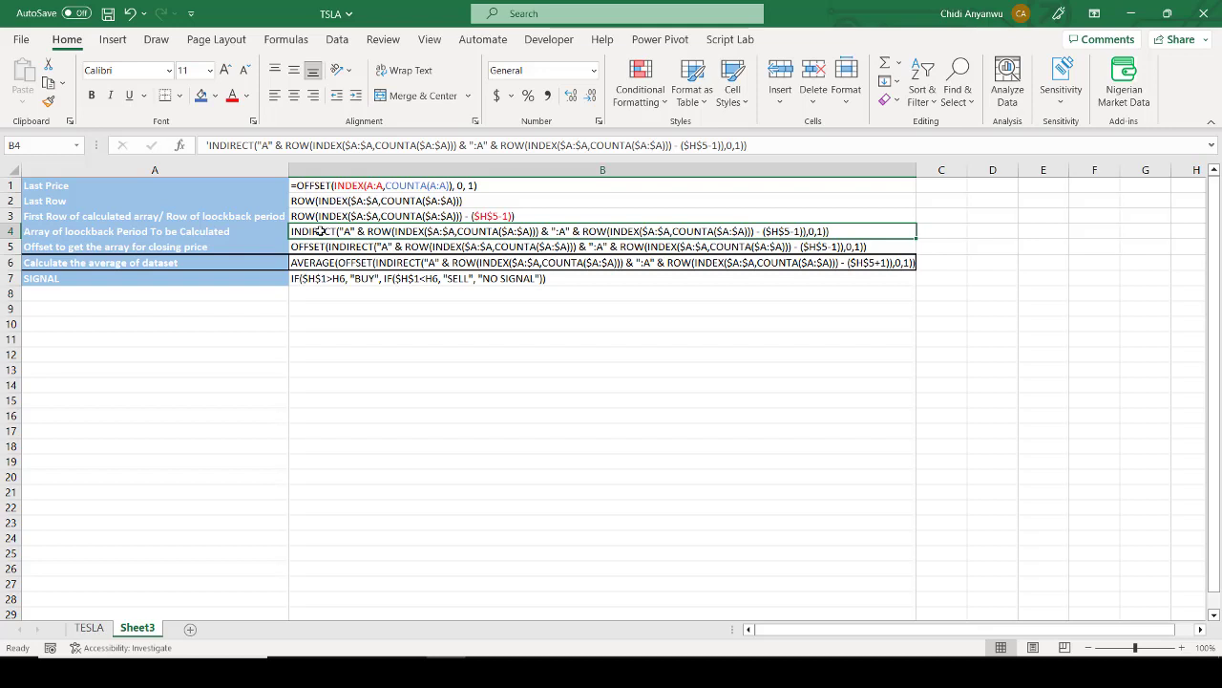
pyautogui.click(143, 214)
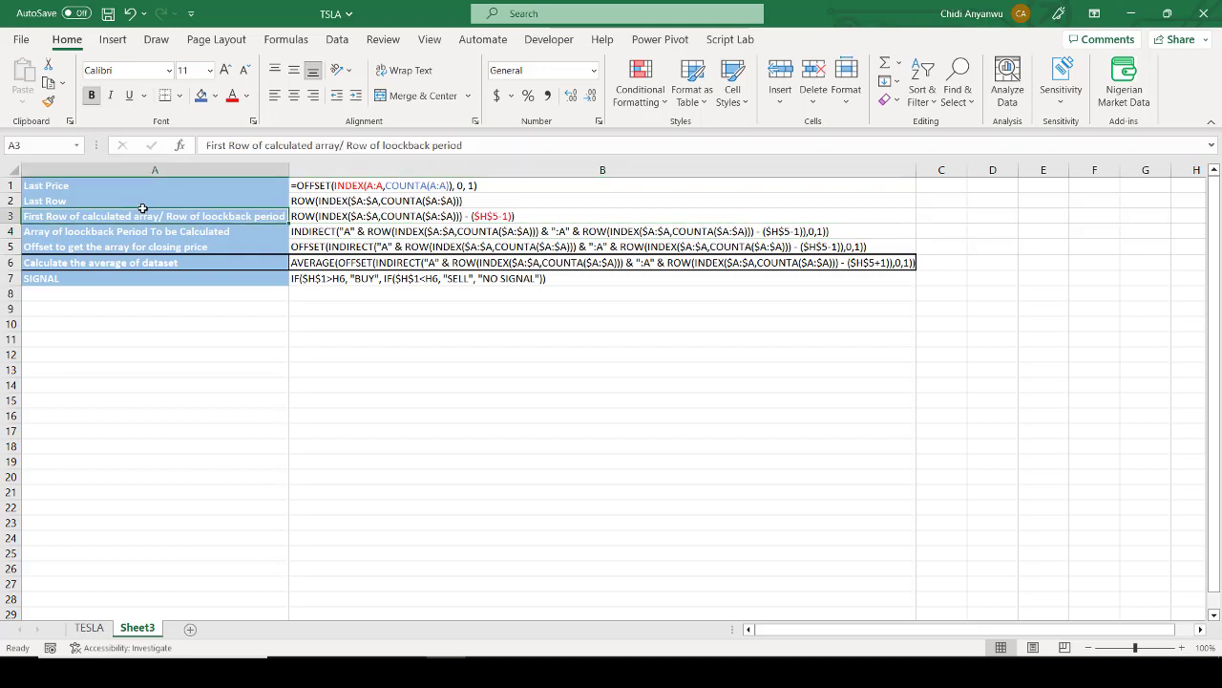
pyautogui.click(160, 295)
pyautogui.click(421, 231)
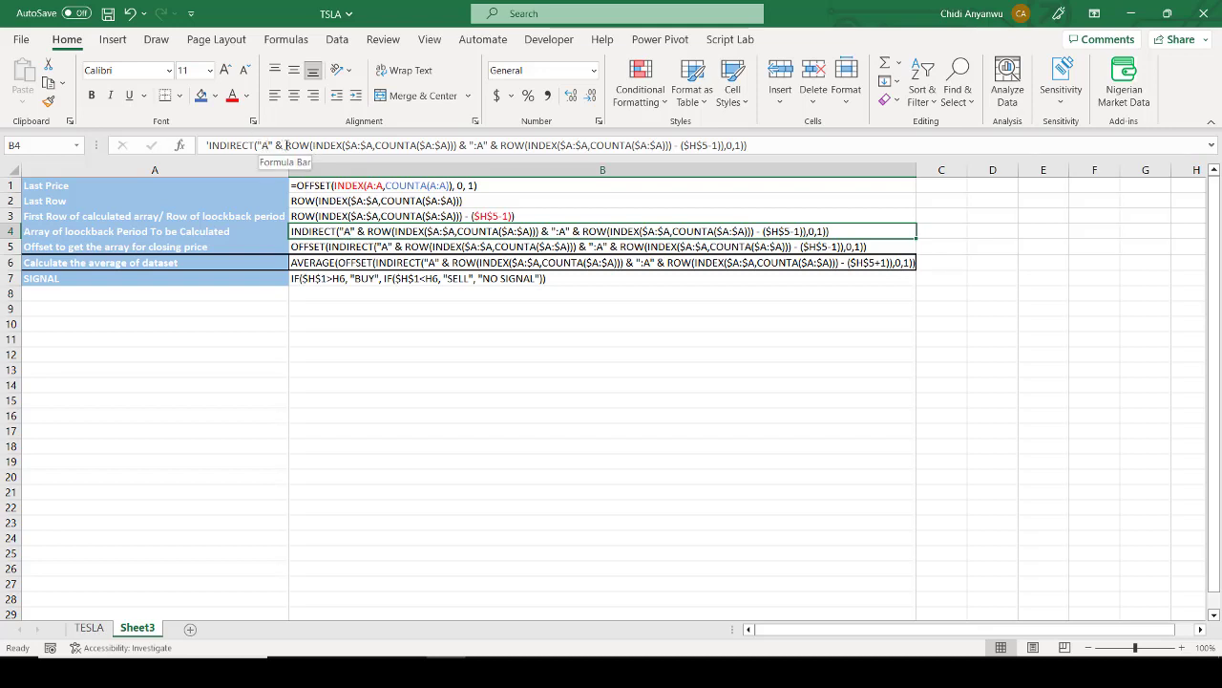
pyautogui.moveTo(284, 145); pyautogui.dragTo(462, 145)
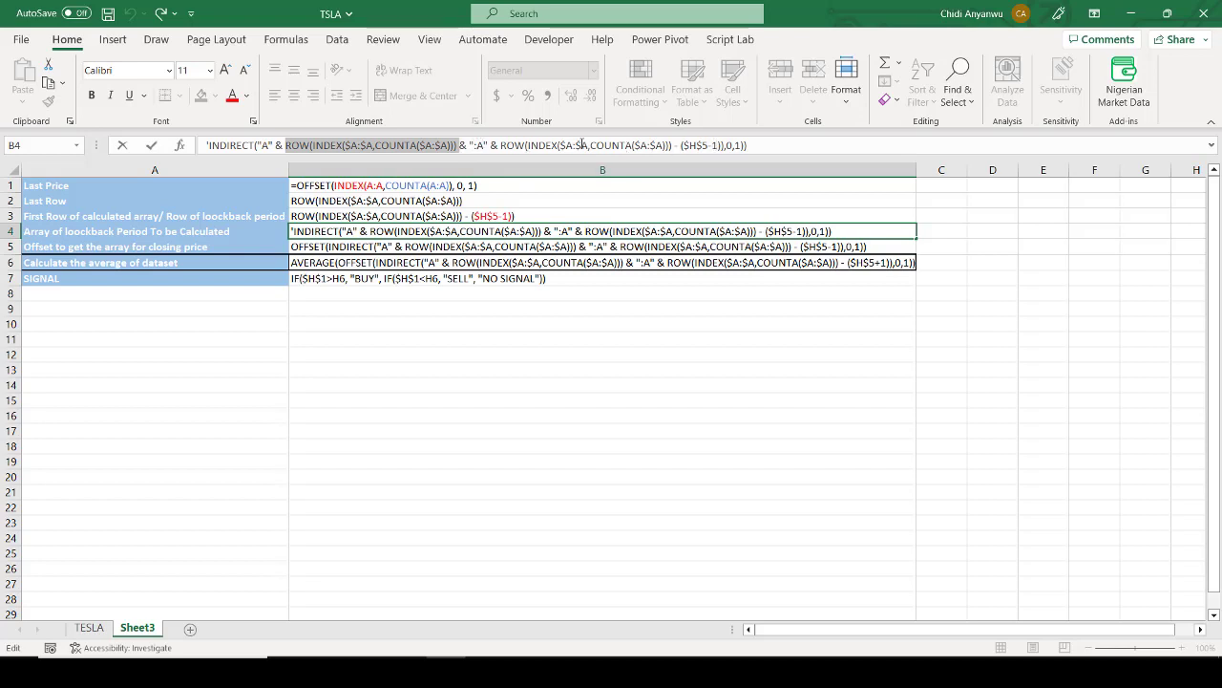
# Step: Remove the leftover ",0,1)" from the end of the INDIRECT formula text in B4 so it ends with ($H$5-1))
pyautogui.click(749, 147)
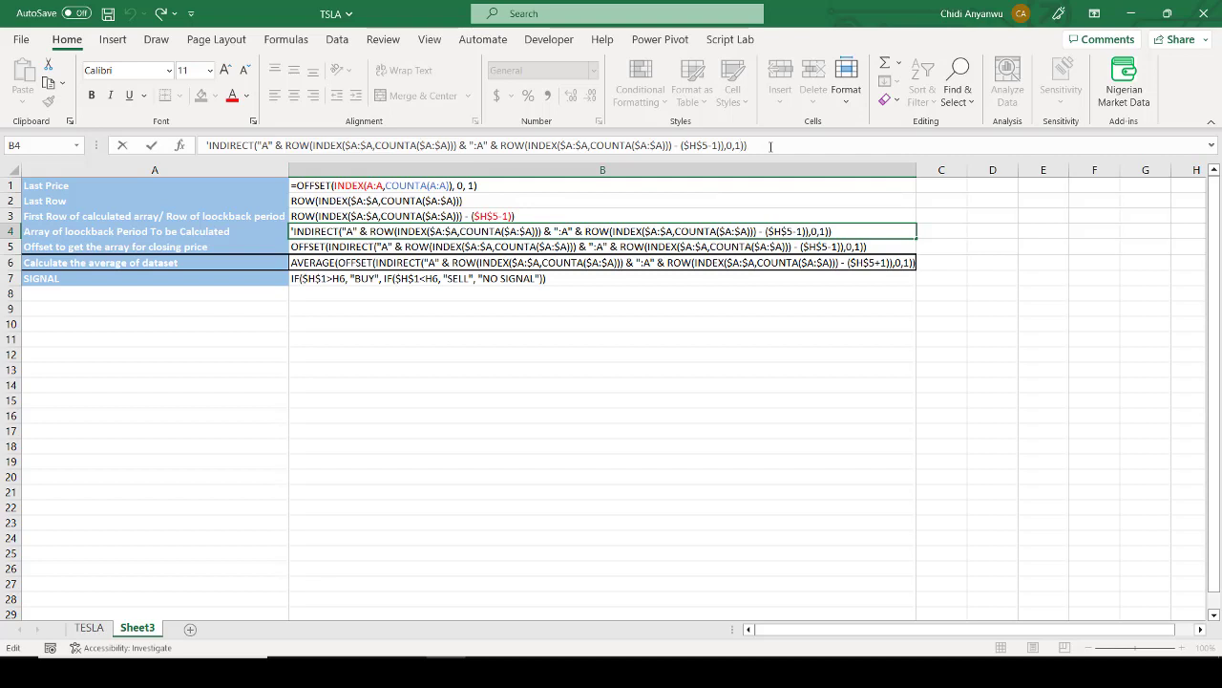
pyautogui.press('Escape')
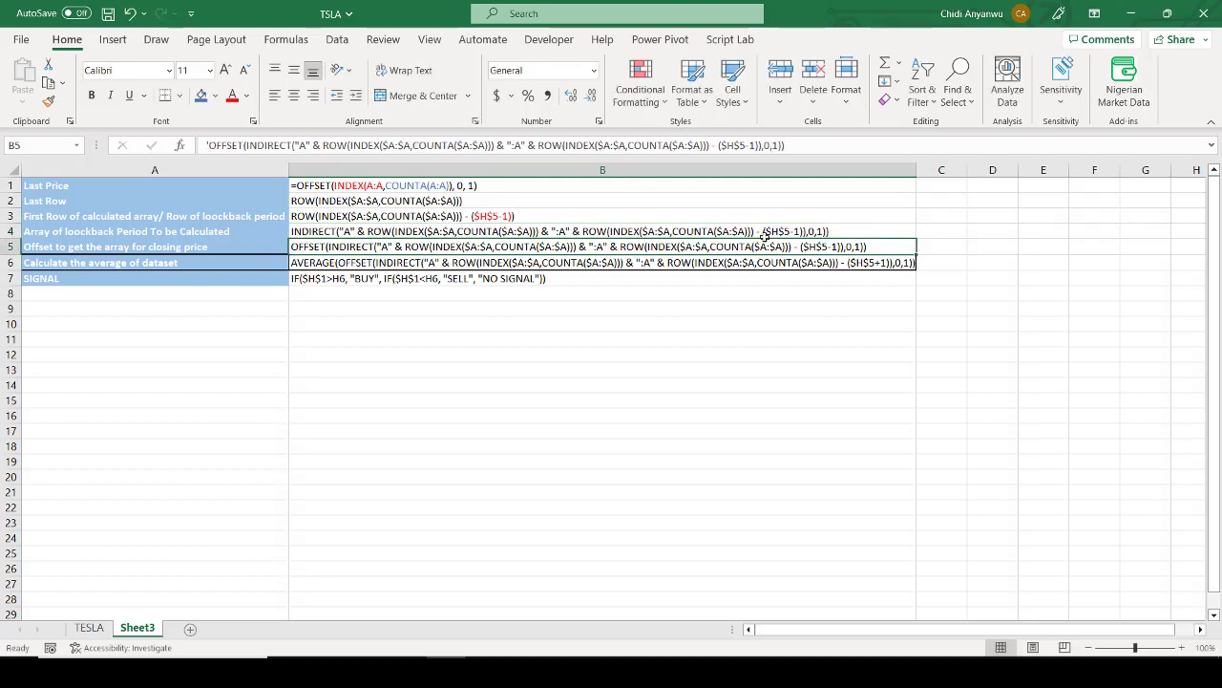
pyautogui.click(747, 145)
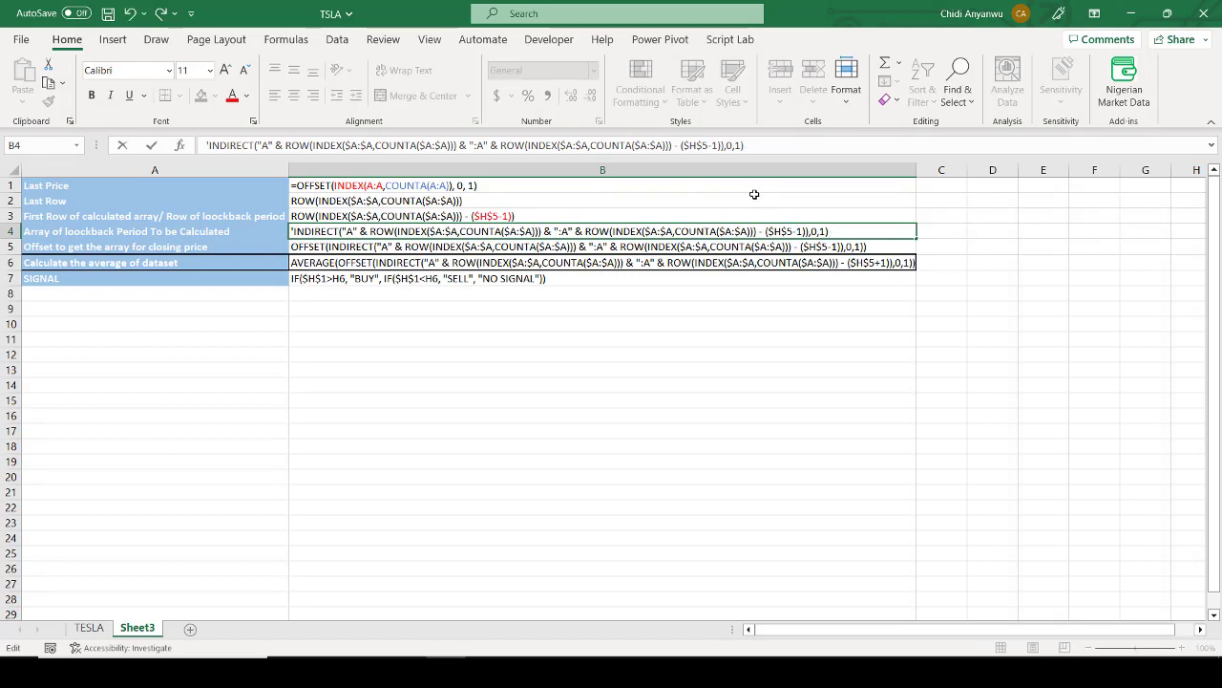
pyautogui.press('BackSpace')
pyautogui.press('BackSpace')
pyautogui.press('BackSpace')
pyautogui.press('BackSpace')
pyautogui.press('BackSpace')
pyautogui.press('Return')
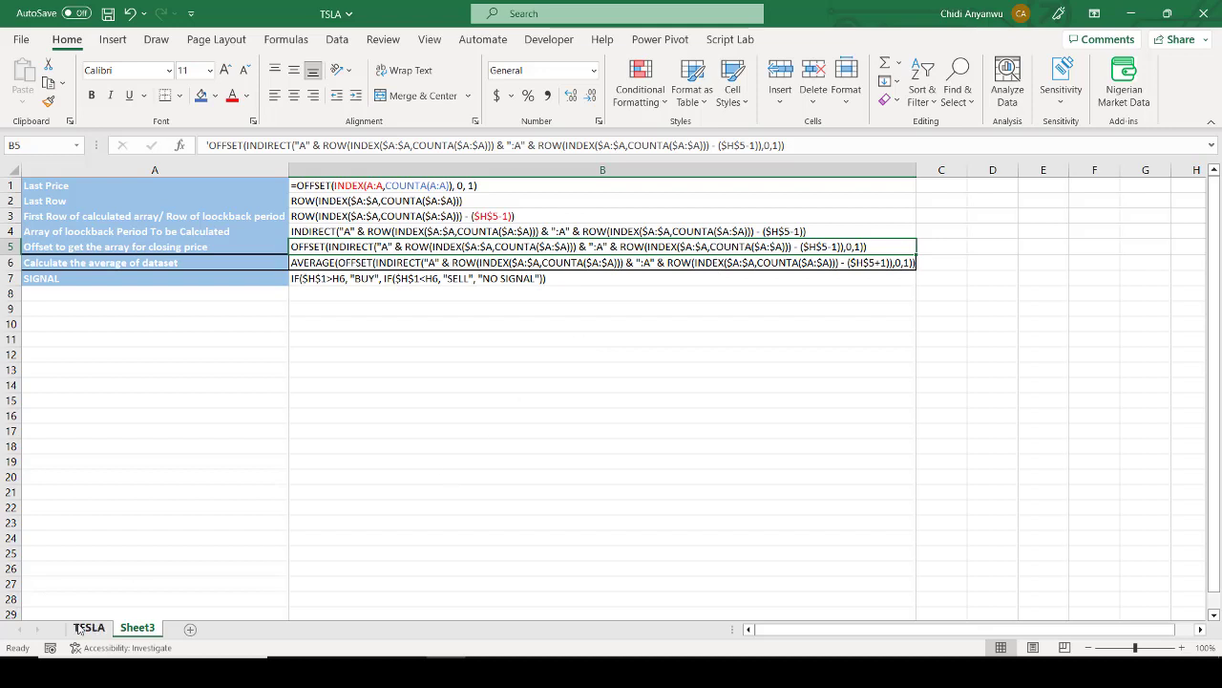
# Step: Copy the INDIRECT formula text from B4 and paste it into H18 on the TESLA sheet
pyautogui.click(375, 233)
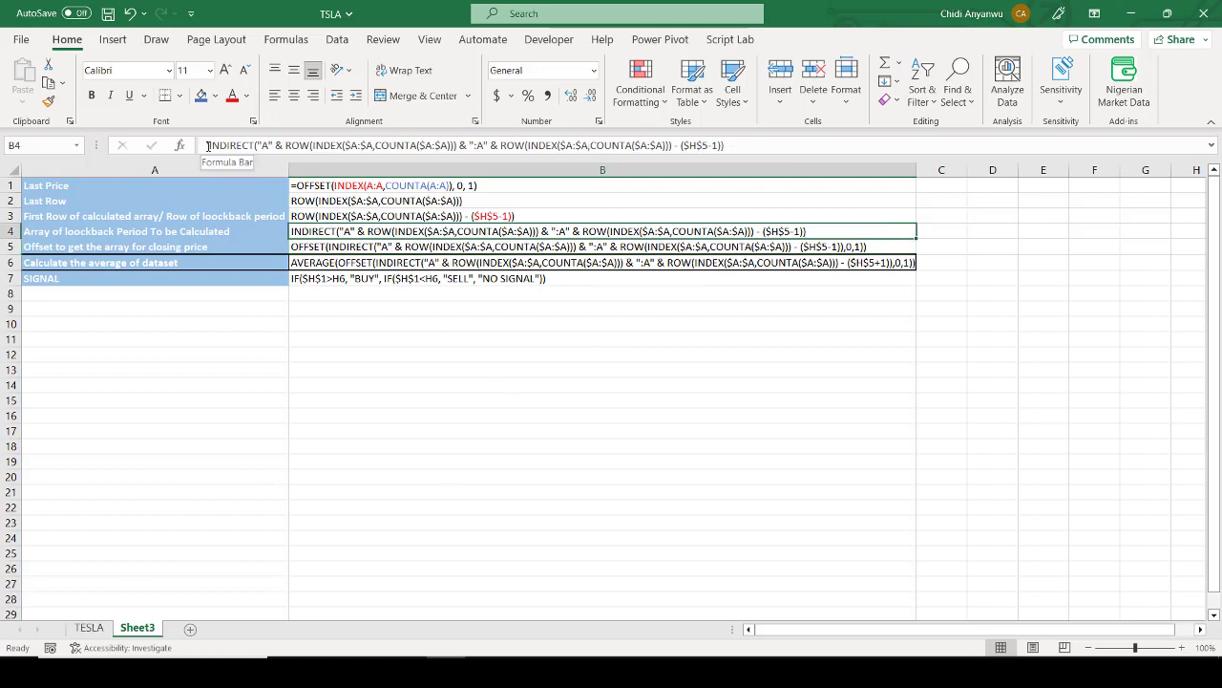
pyautogui.write('INDIRECT("A" & ROW(INDEX($A:$A,COUNTA($A:$A))) & ":A" & ROW(INDEX($A:$A,COUNTA($A:$A))) - ($H$5-1))')
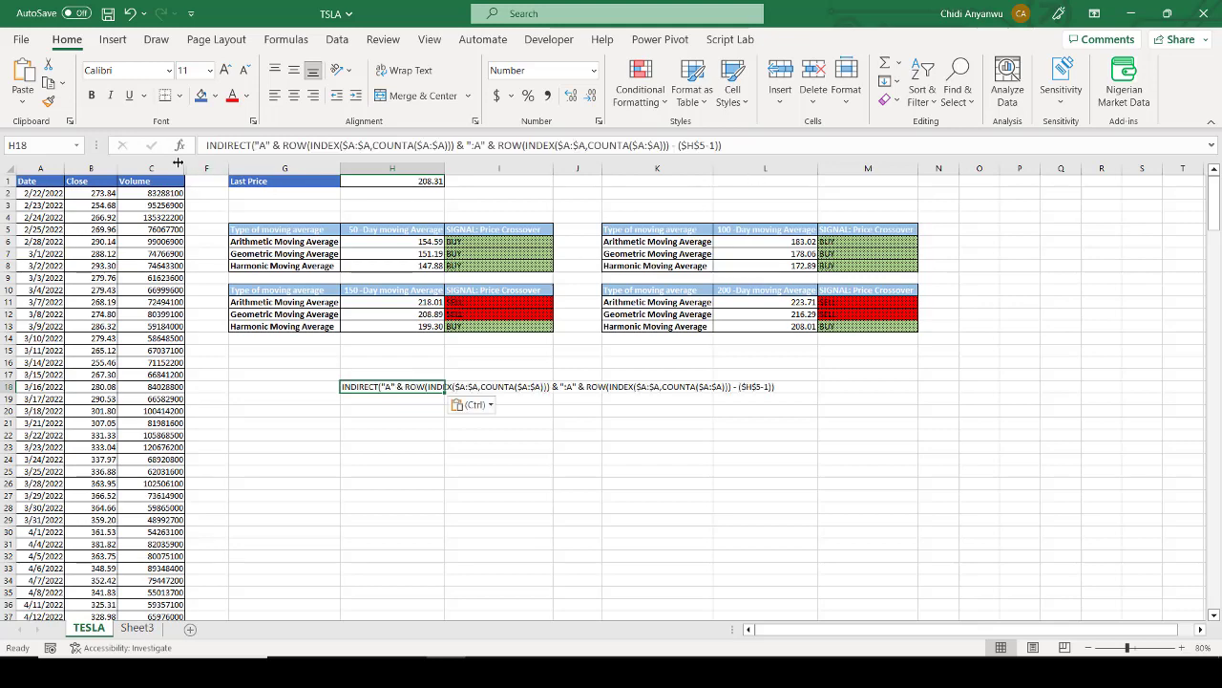
# Step: Turn the INDIRECT text in H18 into a live array formula by adding a leading equals sign
pyautogui.click(206, 145)
pyautogui.write('=')
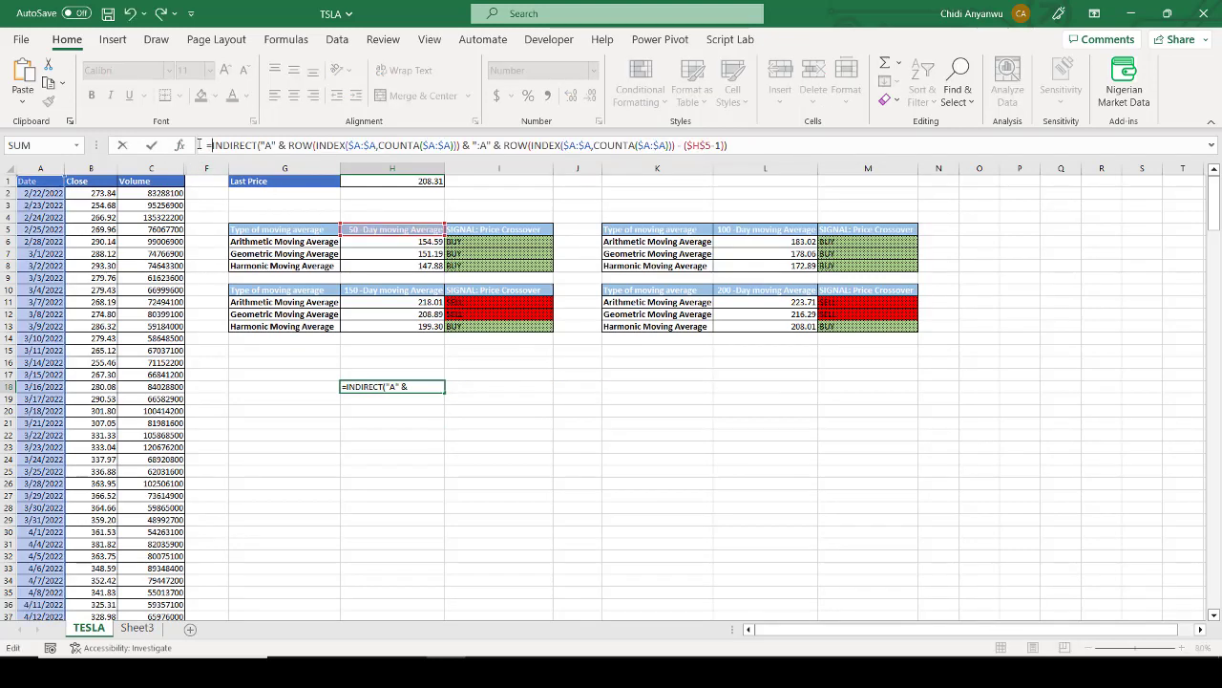
pyautogui.press('Return')
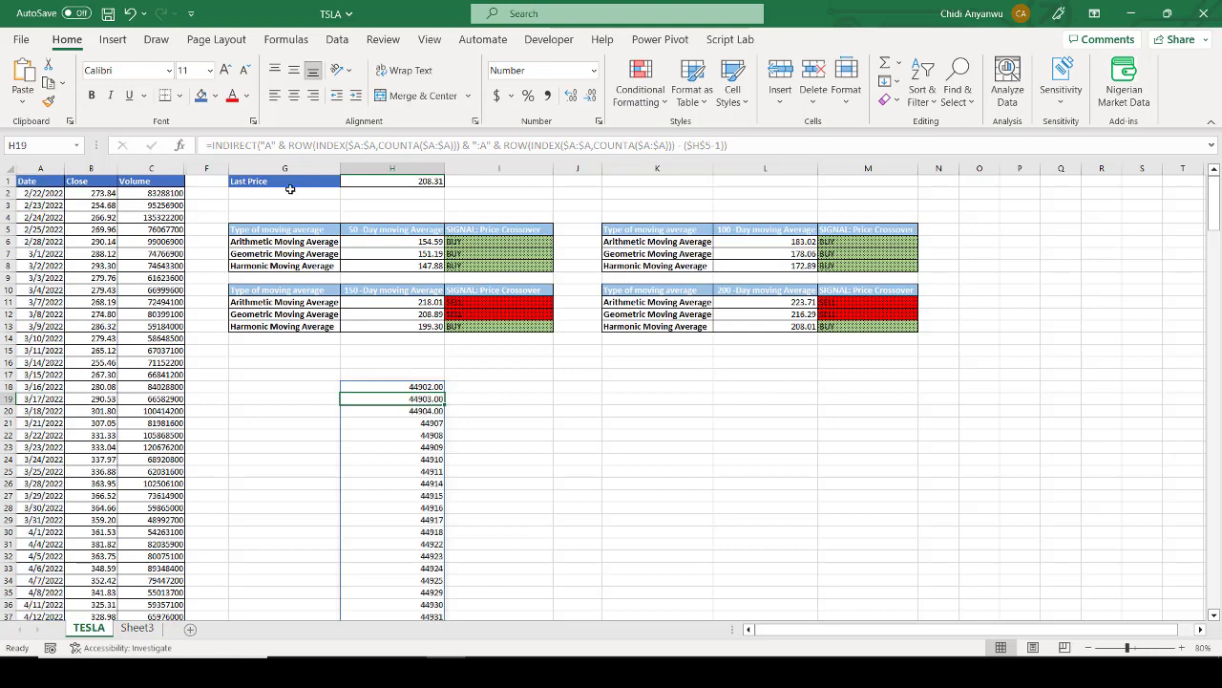
# Step: Format the entire spilled array starting at H18 as Short Date
pyautogui.click(394, 384)
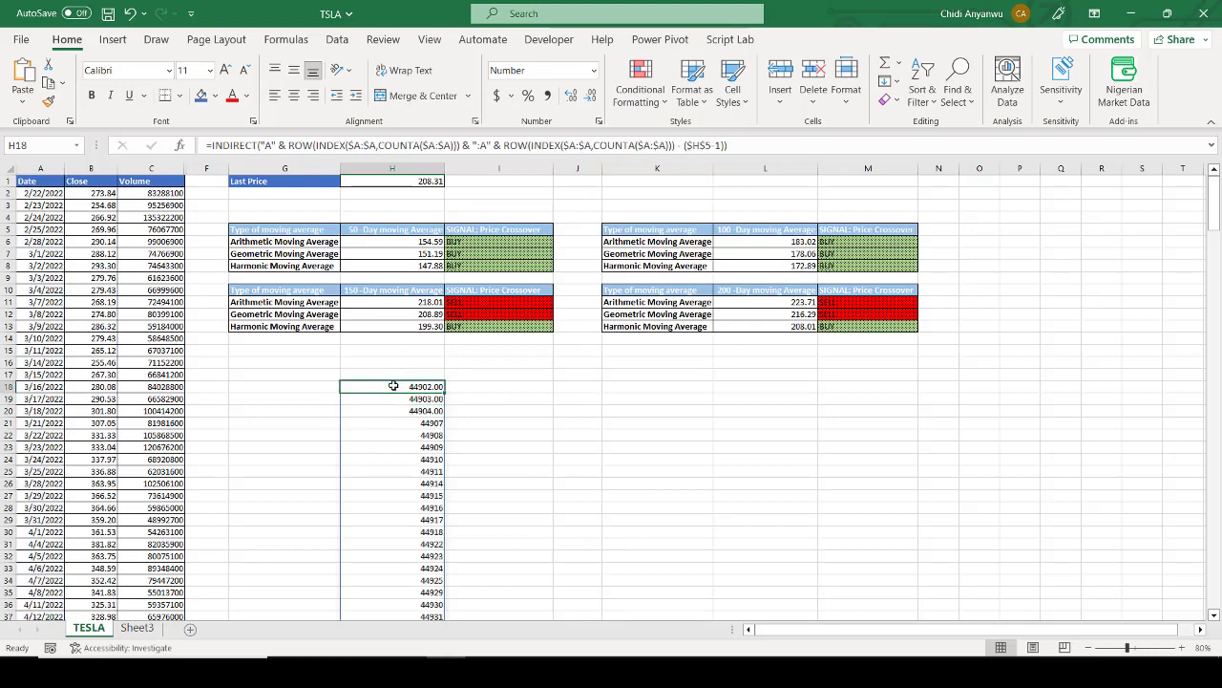
pyautogui.hotkey('ctrl', 'shift', 'Down')
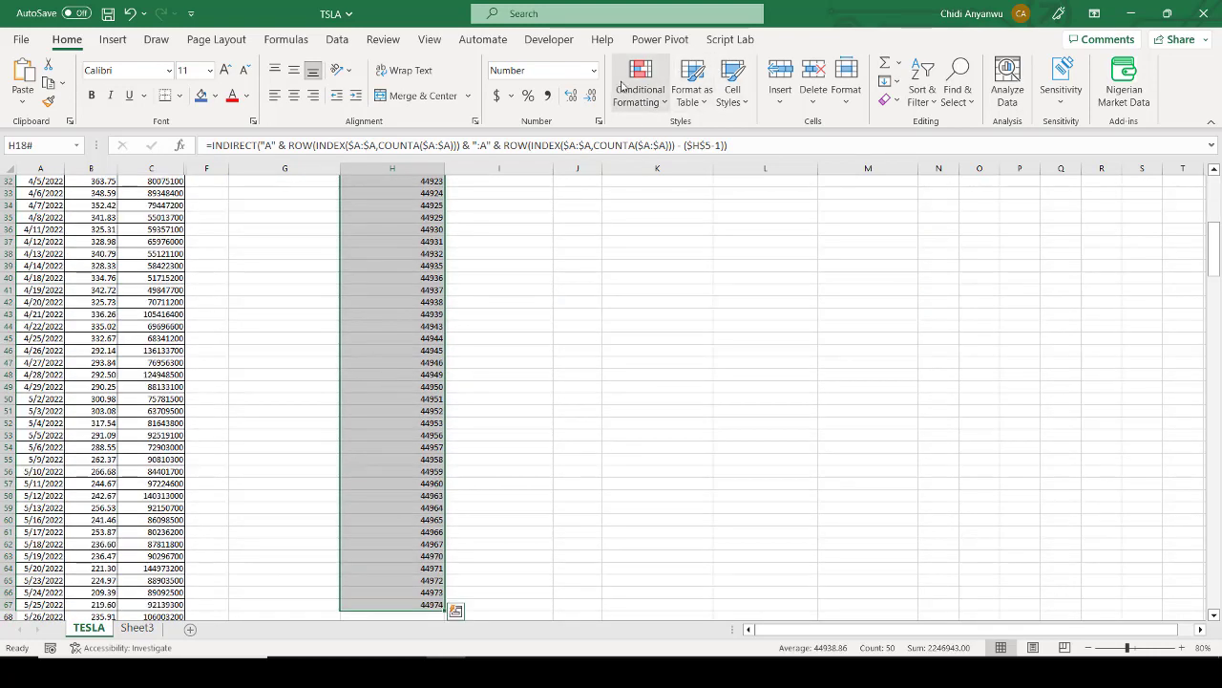
pyautogui.click(594, 71)
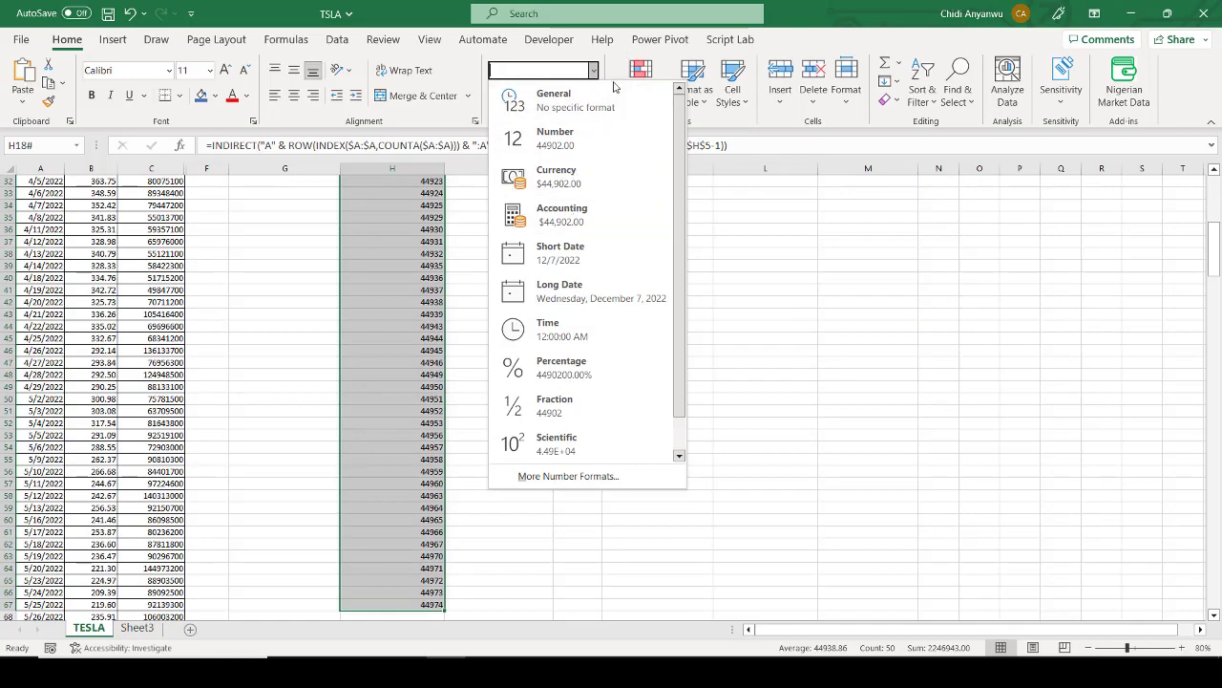
pyautogui.click(559, 254)
# Step: Examine the spilled lookback dates in column H from H18 downward
pyautogui.scroll(10, 560, 254)
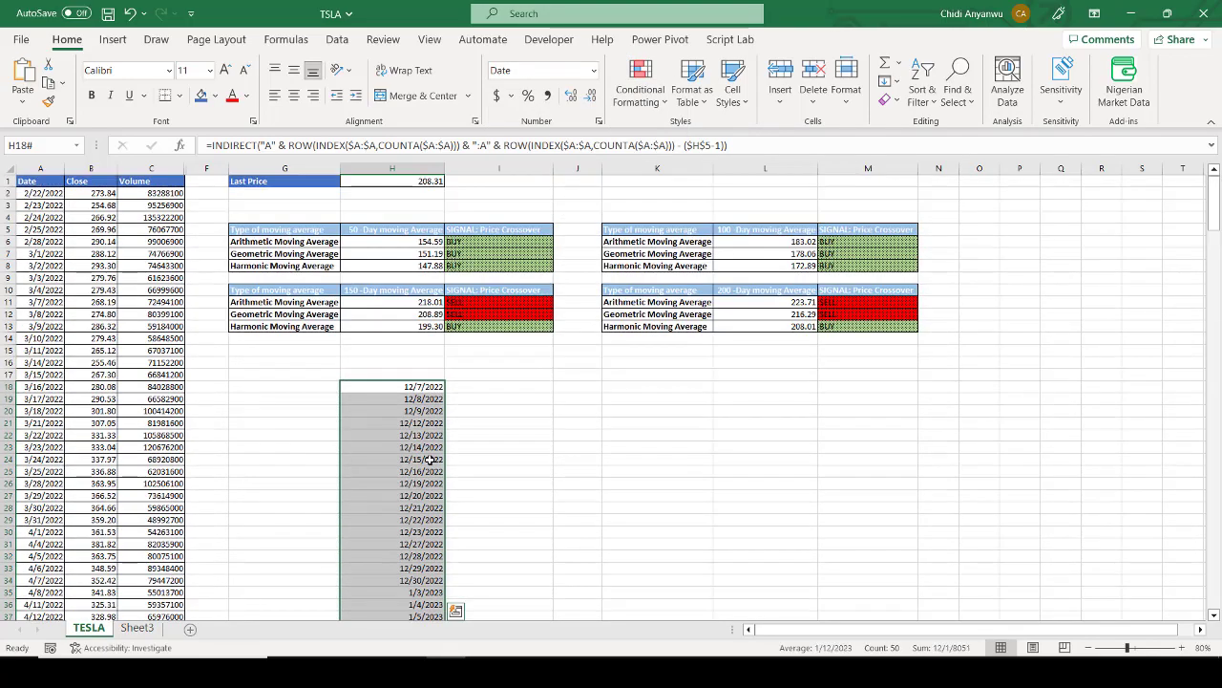
pyautogui.scroll(-9, 430, 461)
pyautogui.scroll(-7, 430, 462)
pyautogui.scroll(11, 429, 461)
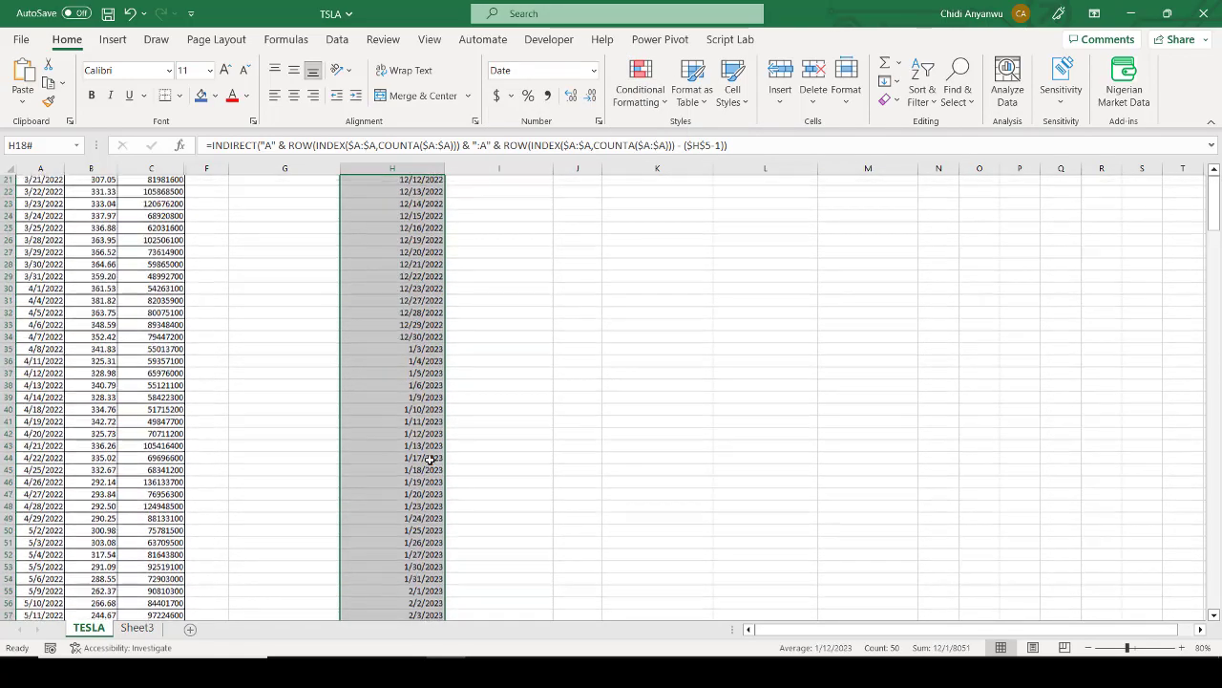
pyautogui.scroll(1, 430, 461)
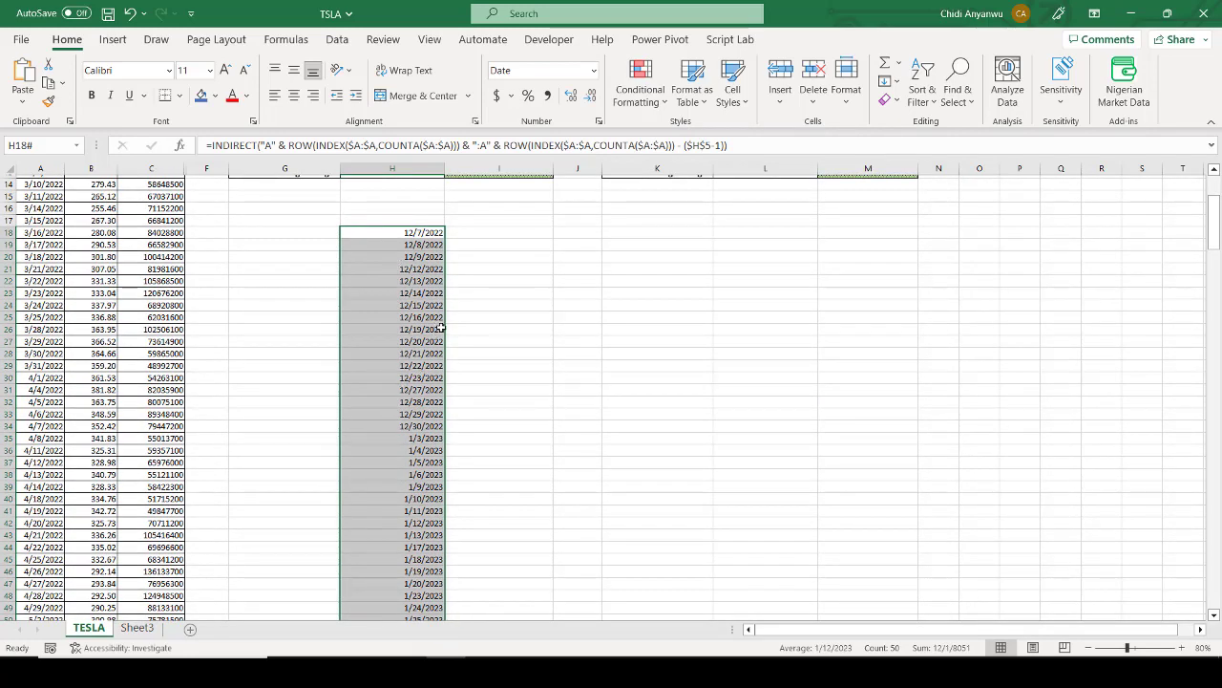
pyautogui.scroll(-2, 436, 268)
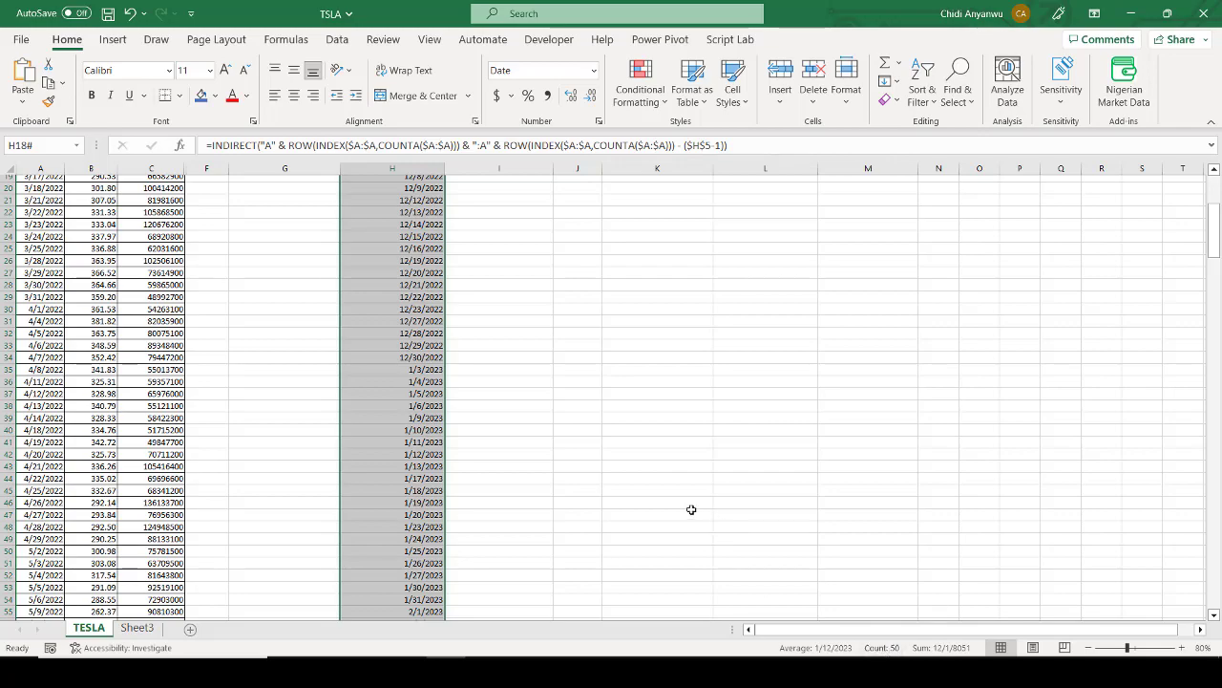
pyautogui.scroll(6, 394, 256)
pyautogui.scroll(-5, 395, 256)
pyautogui.scroll(-4, 395, 256)
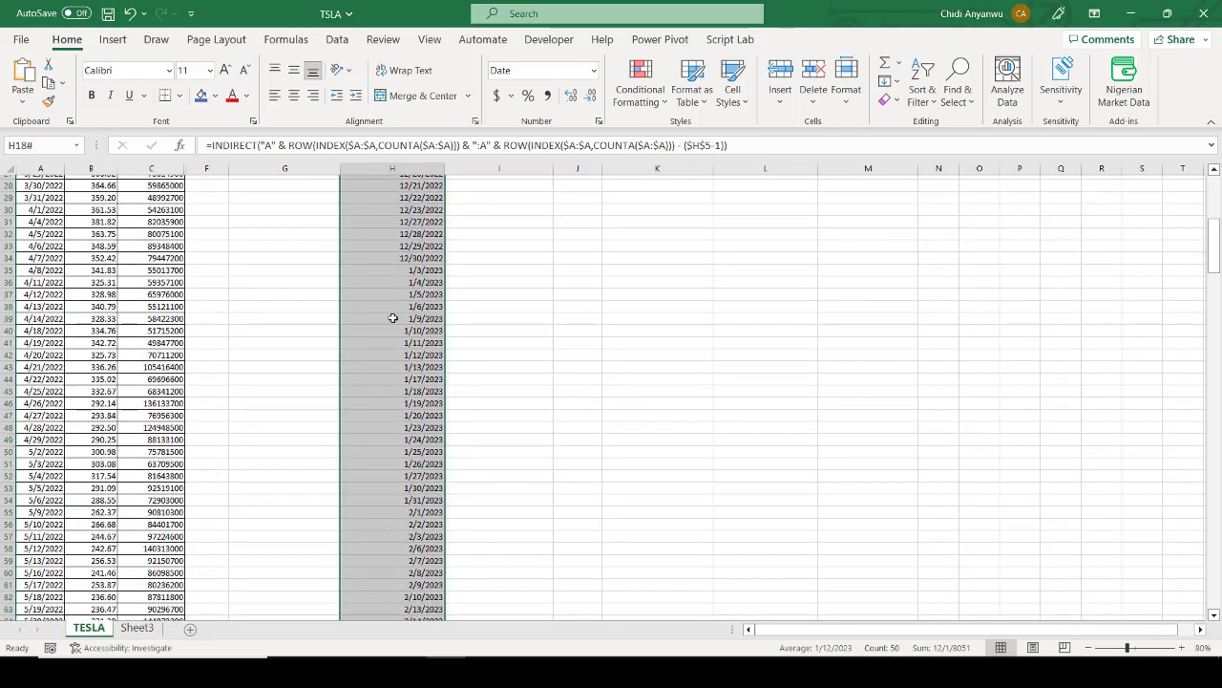
pyautogui.scroll(5, 392, 323)
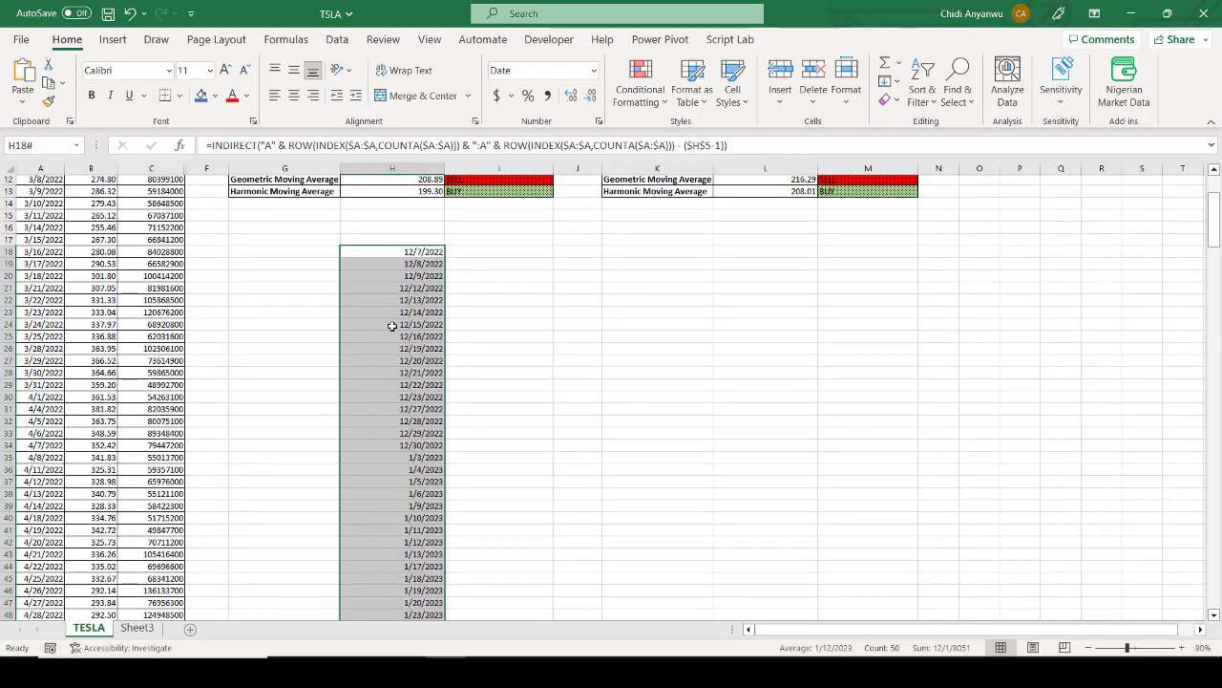
# Step: Wrap the INDIRECT formula in H18 in OFFSET with 0 rows and 1 column to return the closing prices
pyautogui.click(214, 147)
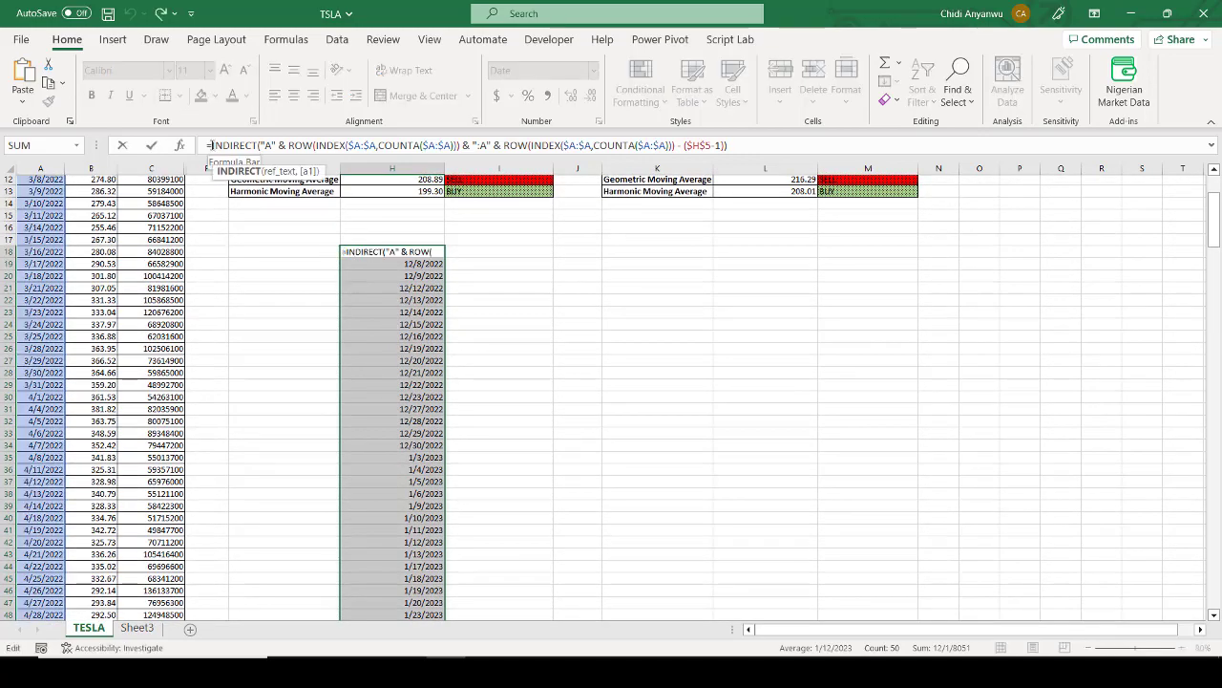
pyautogui.write('OFFSET')
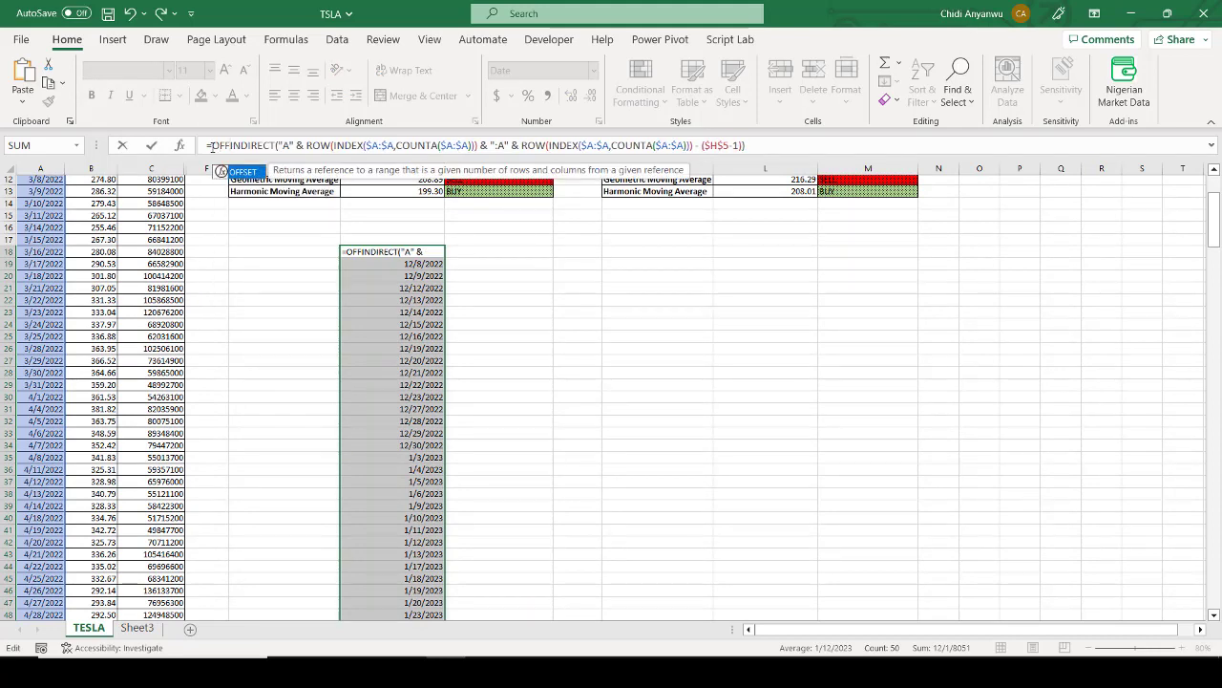
pyautogui.write('(')
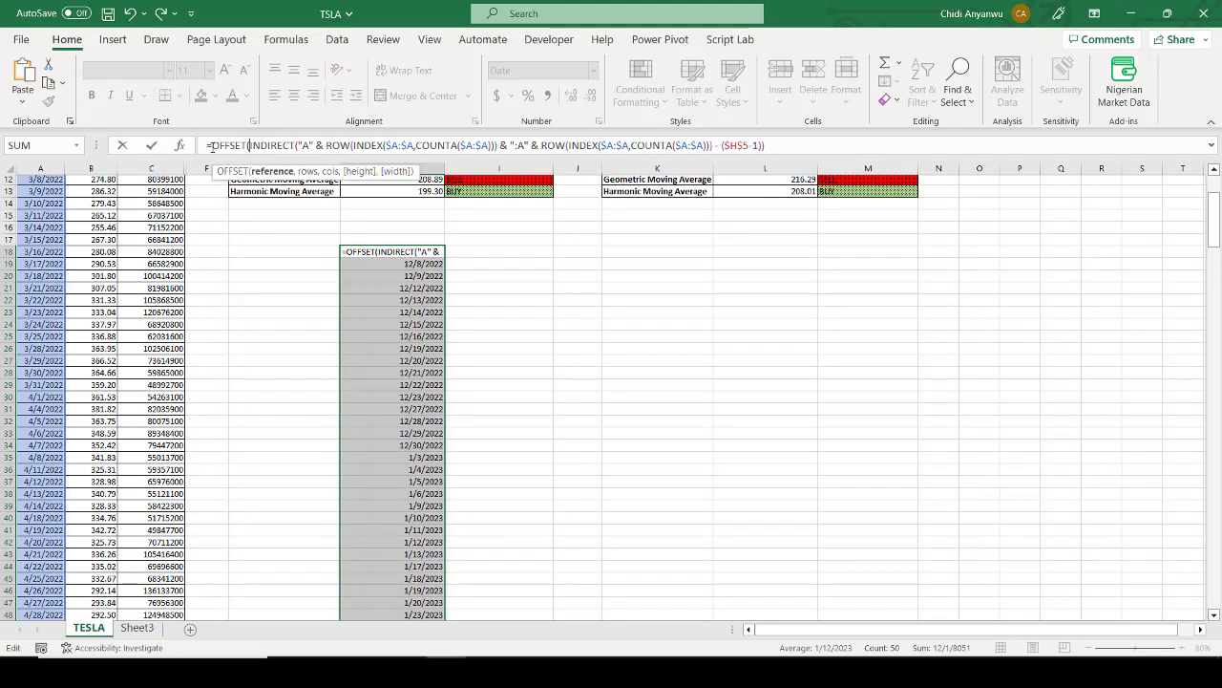
pyautogui.click(808, 144)
pyautogui.write(',0,')
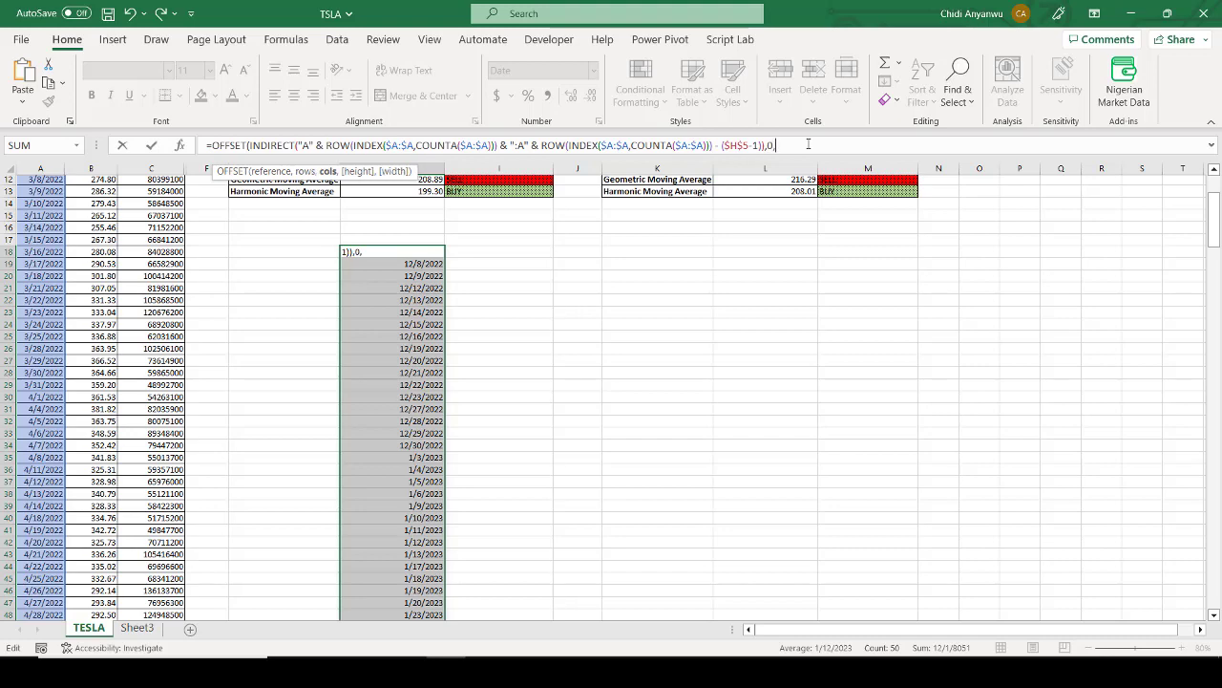
pyautogui.write('1')
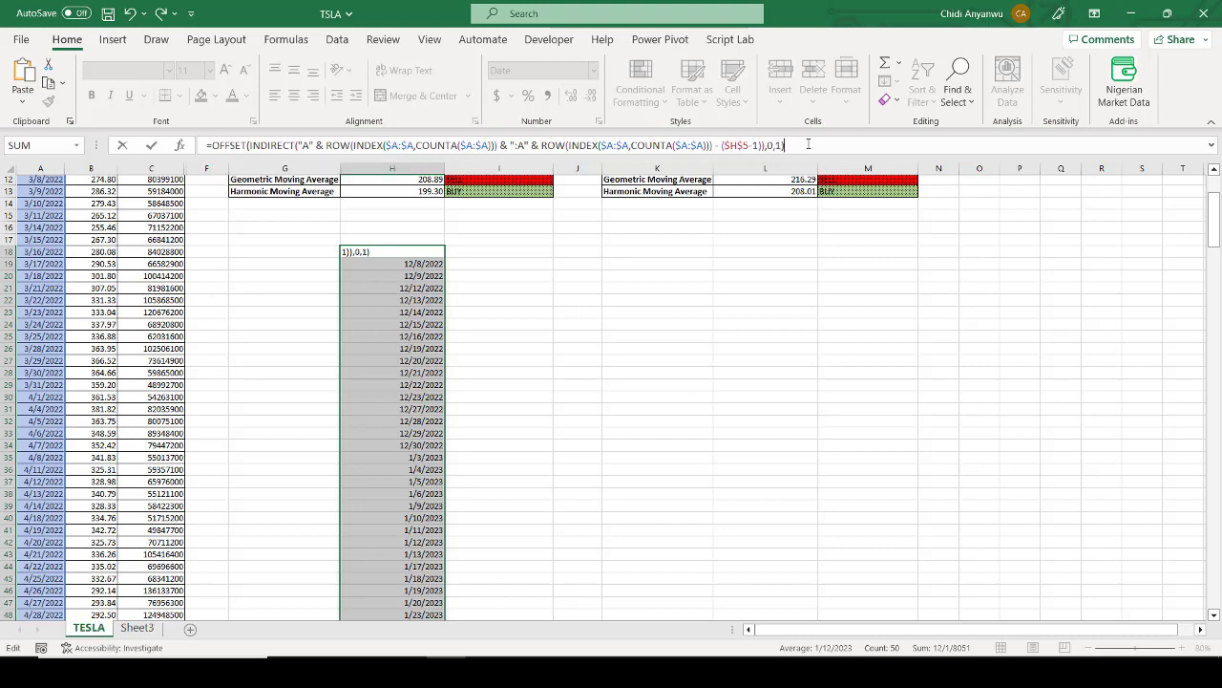
pyautogui.press('Return')
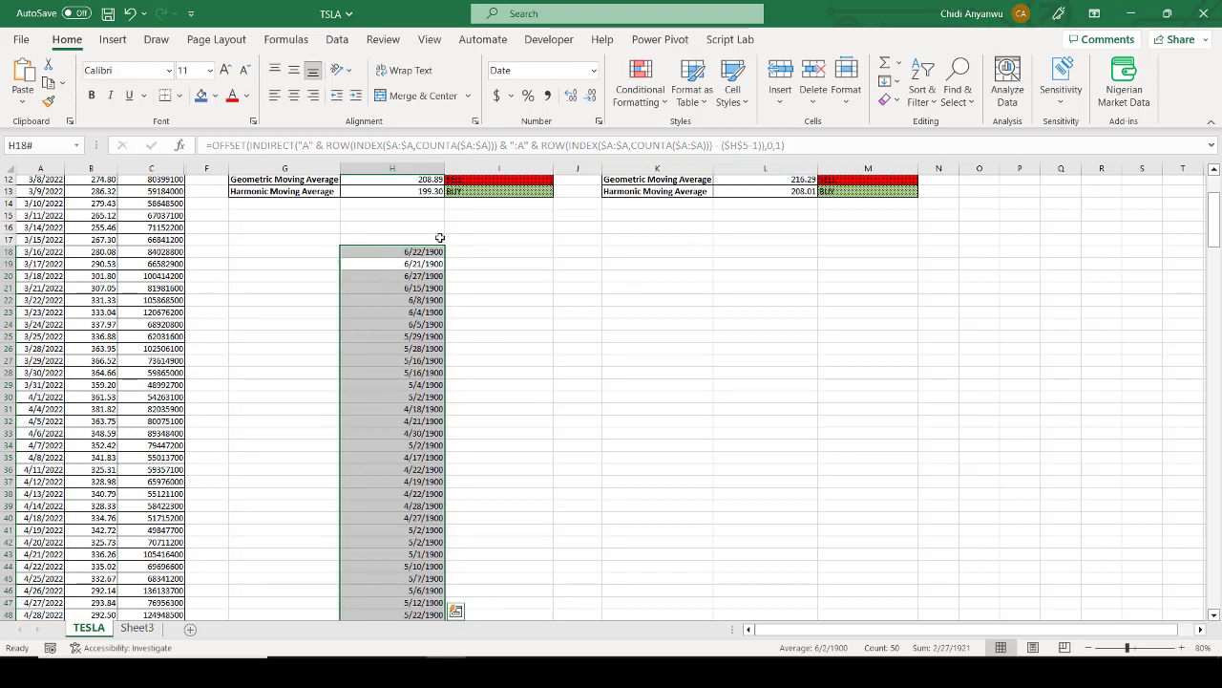
# Step: Format the spilled closing prices starting at H18 as Number and look through them
pyautogui.click(593, 70)
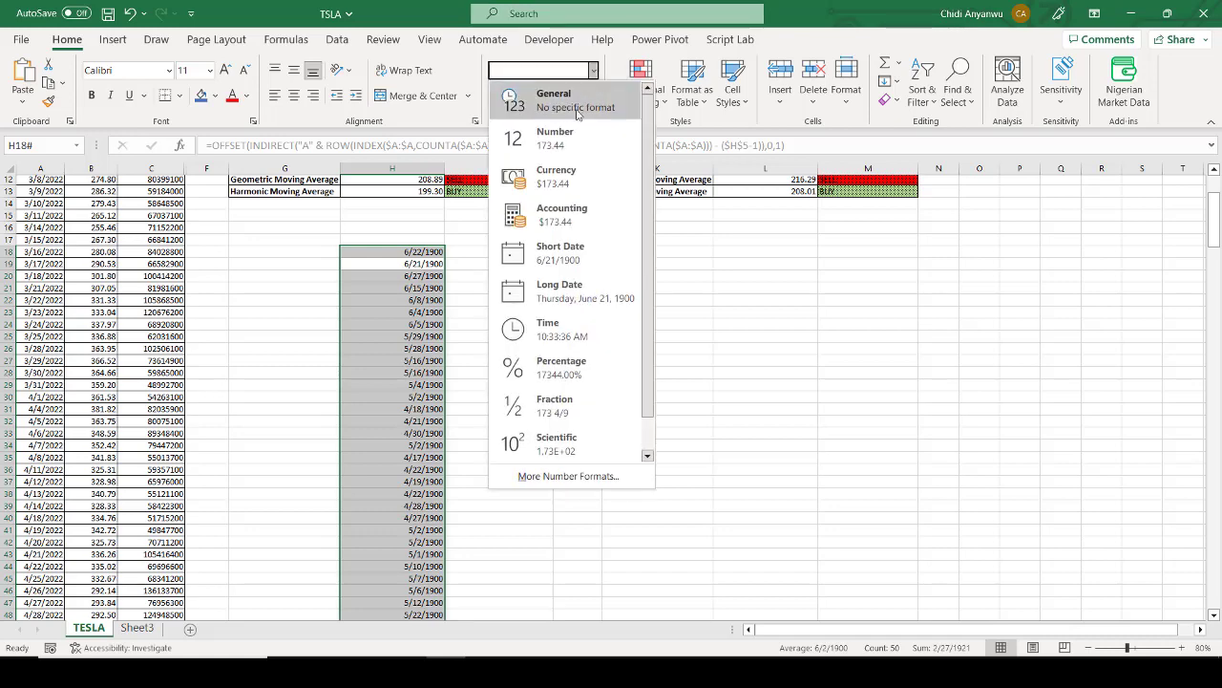
pyautogui.click(569, 143)
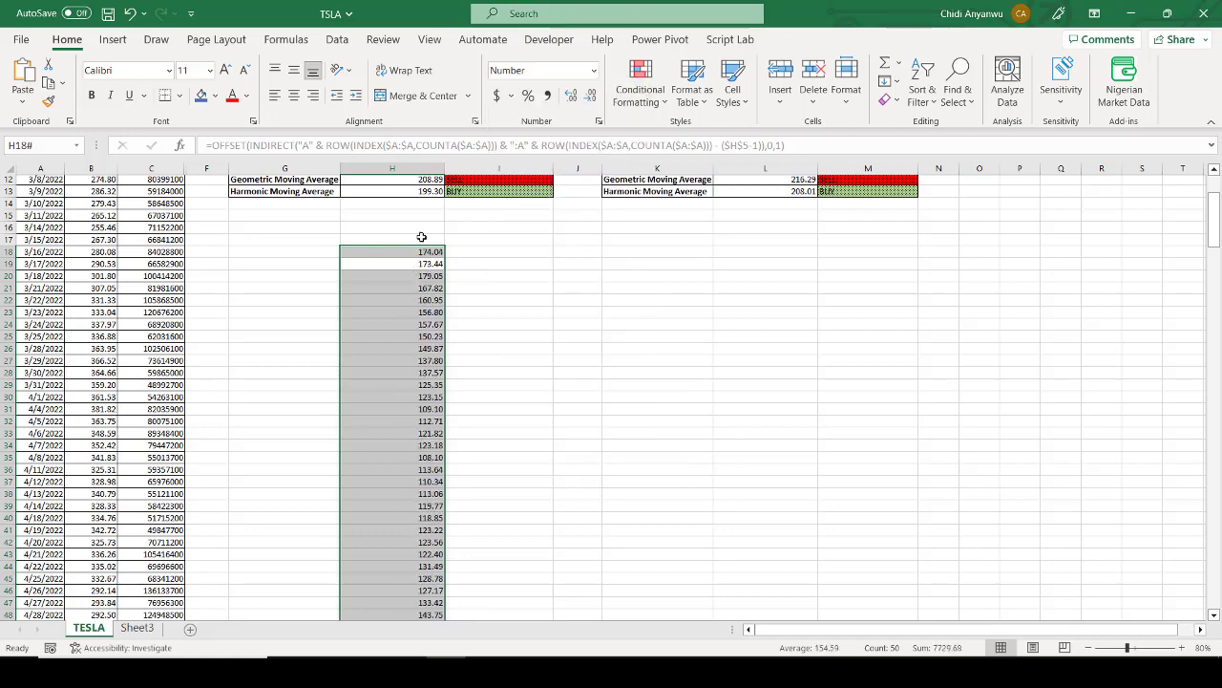
pyautogui.scroll(-6, 409, 463)
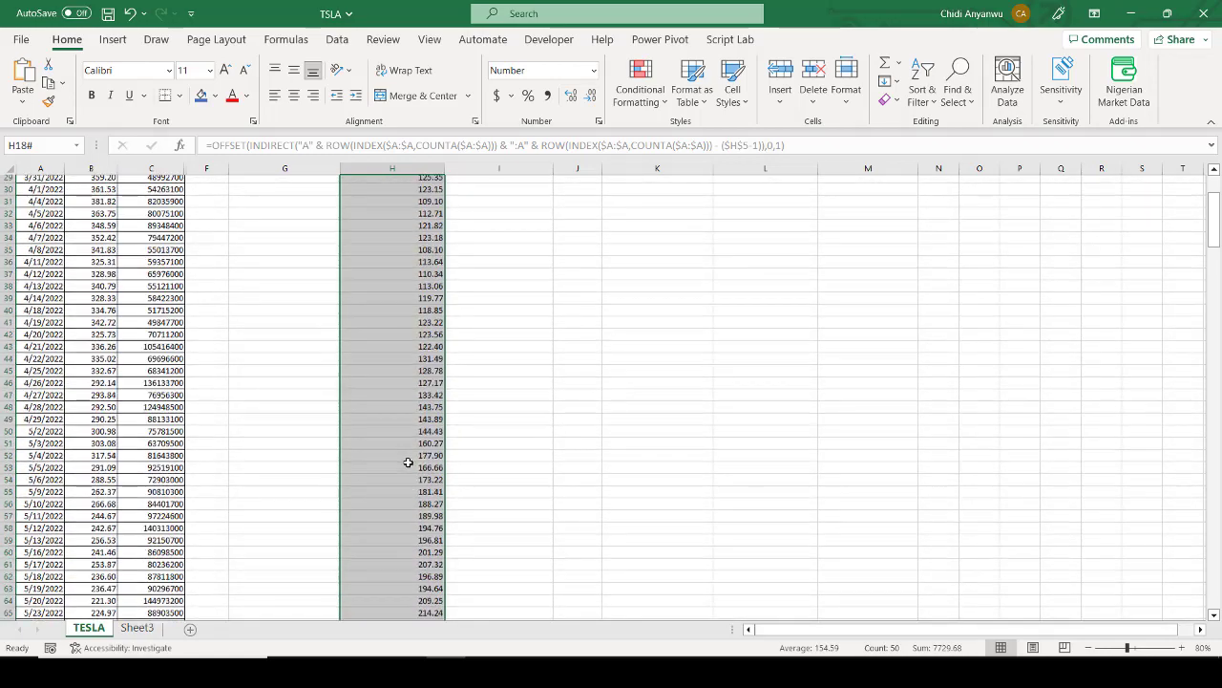
pyautogui.scroll(8, 408, 463)
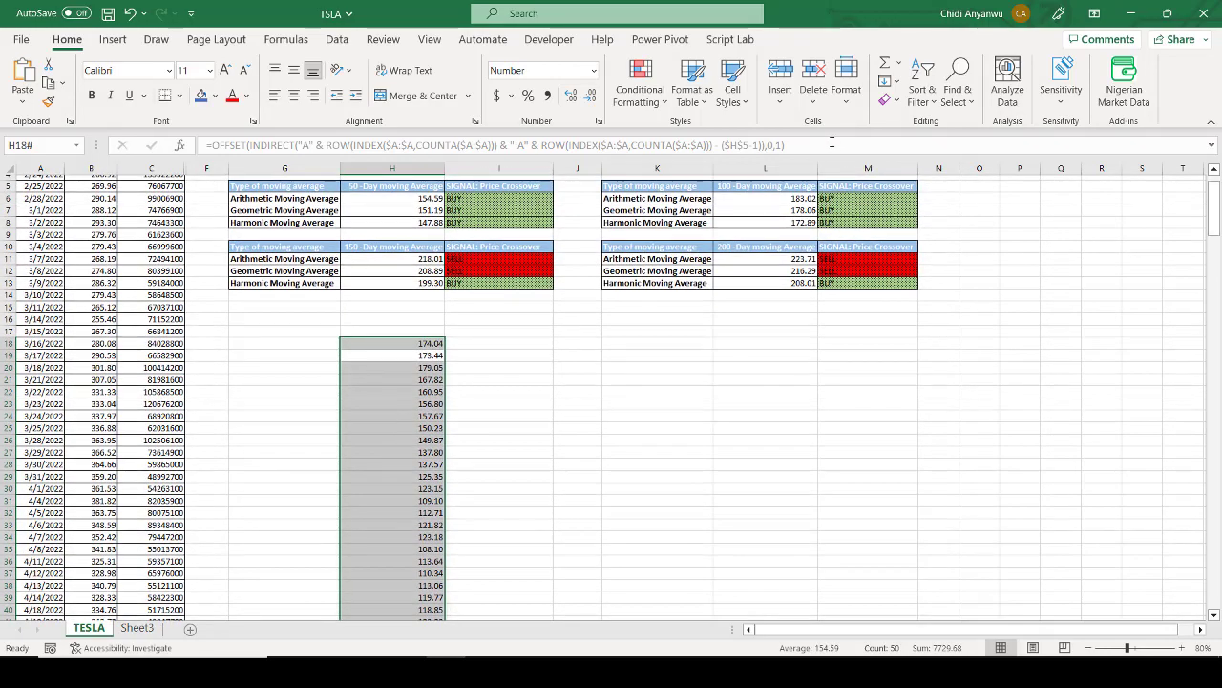
# Step: Check the average formula text on Sheet3 against the 50-day AVERAGE, GEOMEAN and HARMEAN formulas in H6, H7 and H8 on the TESLA sheet
pyautogui.hotkey('ctrl', 'pagedown')
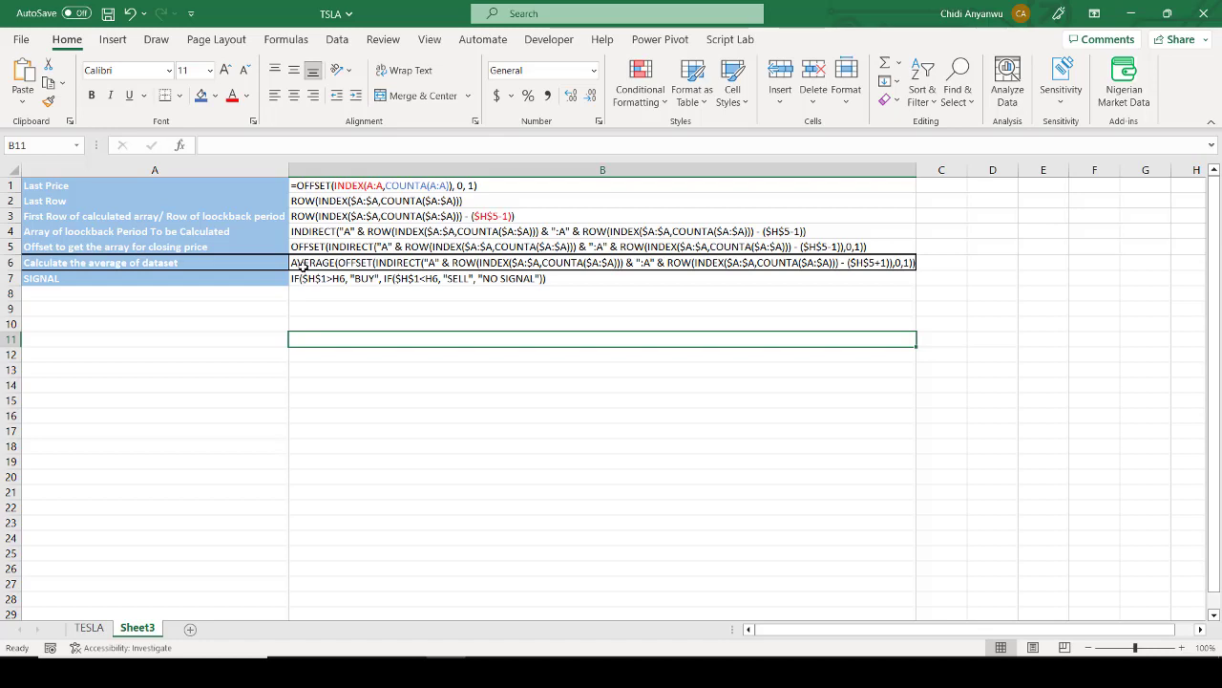
pyautogui.click(89, 627)
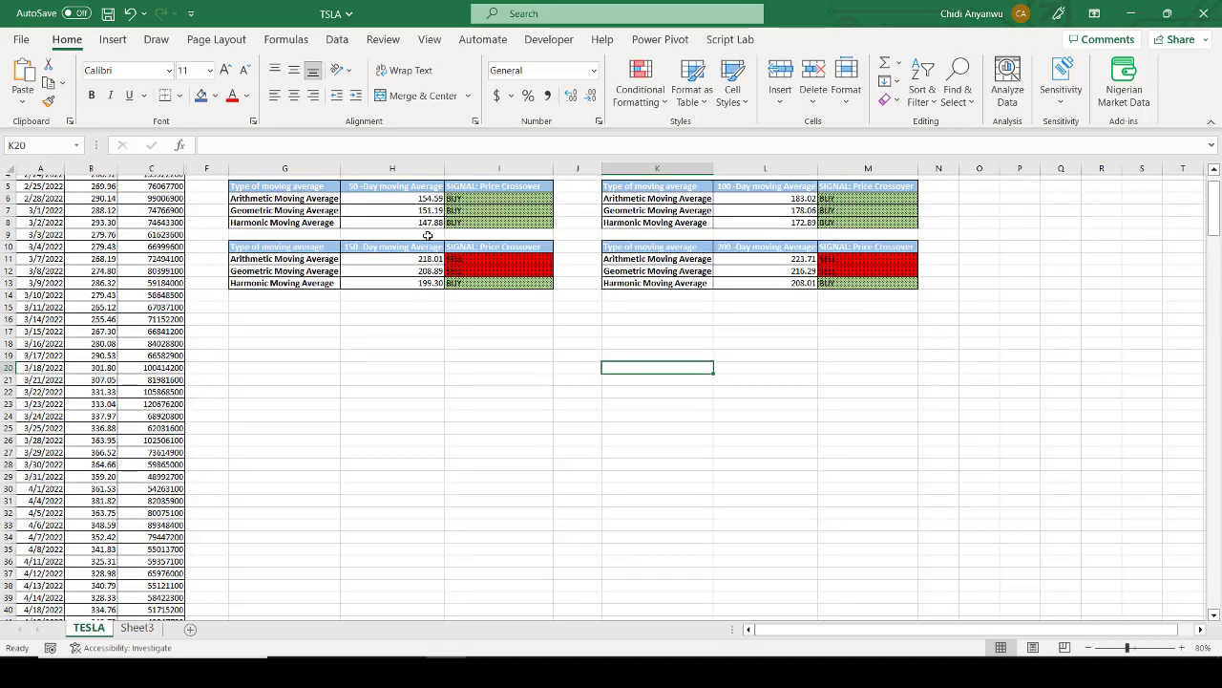
pyautogui.click(428, 198)
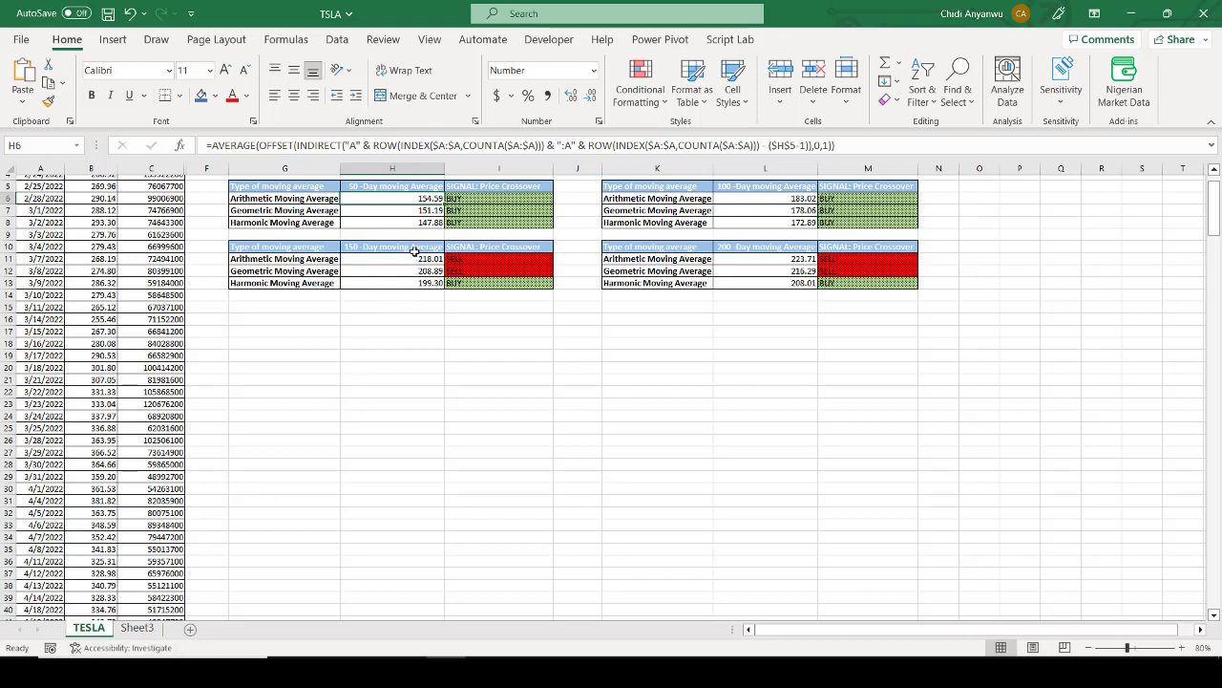
pyautogui.click(406, 210)
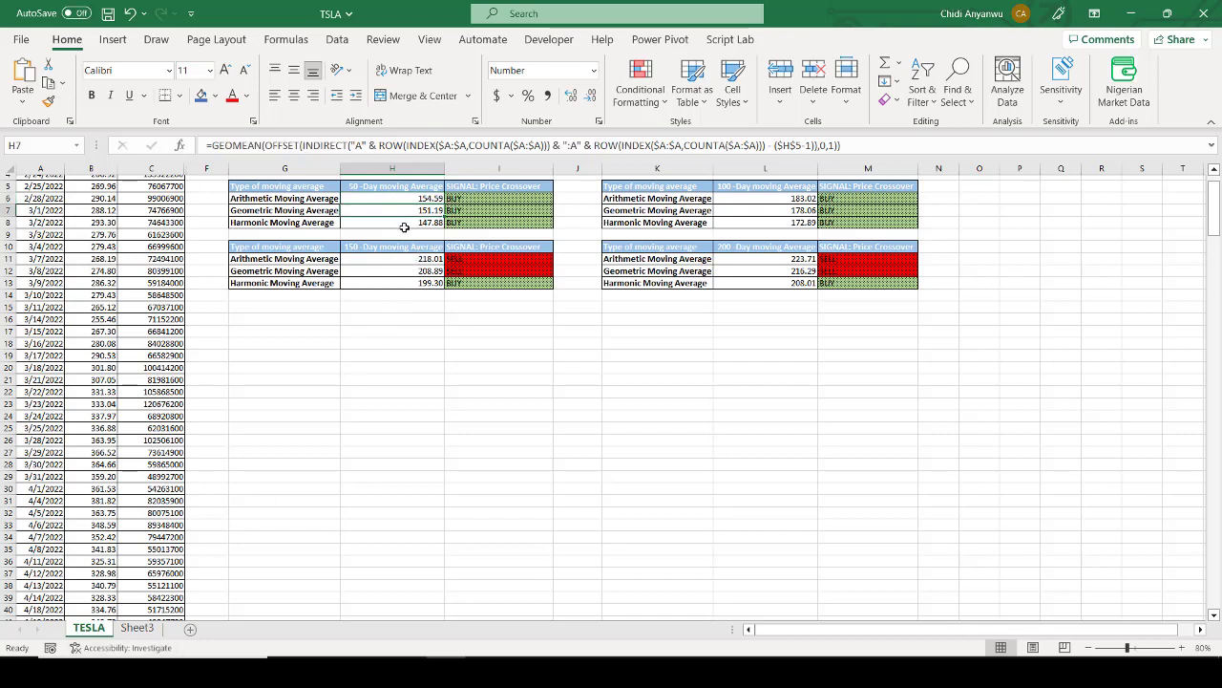
pyautogui.click(405, 224)
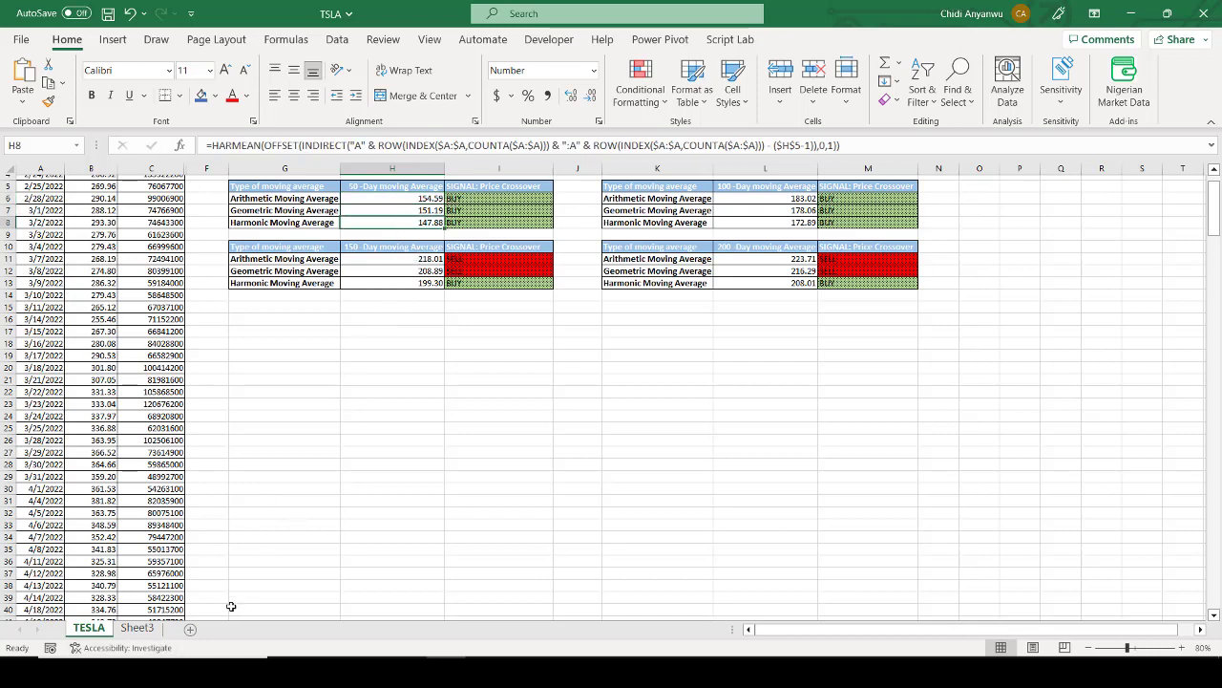
# Step: Examine the nested IF signal formula text in Sheet3's B7, highlighting the whole expression
pyautogui.scroll(2, 322, 499)
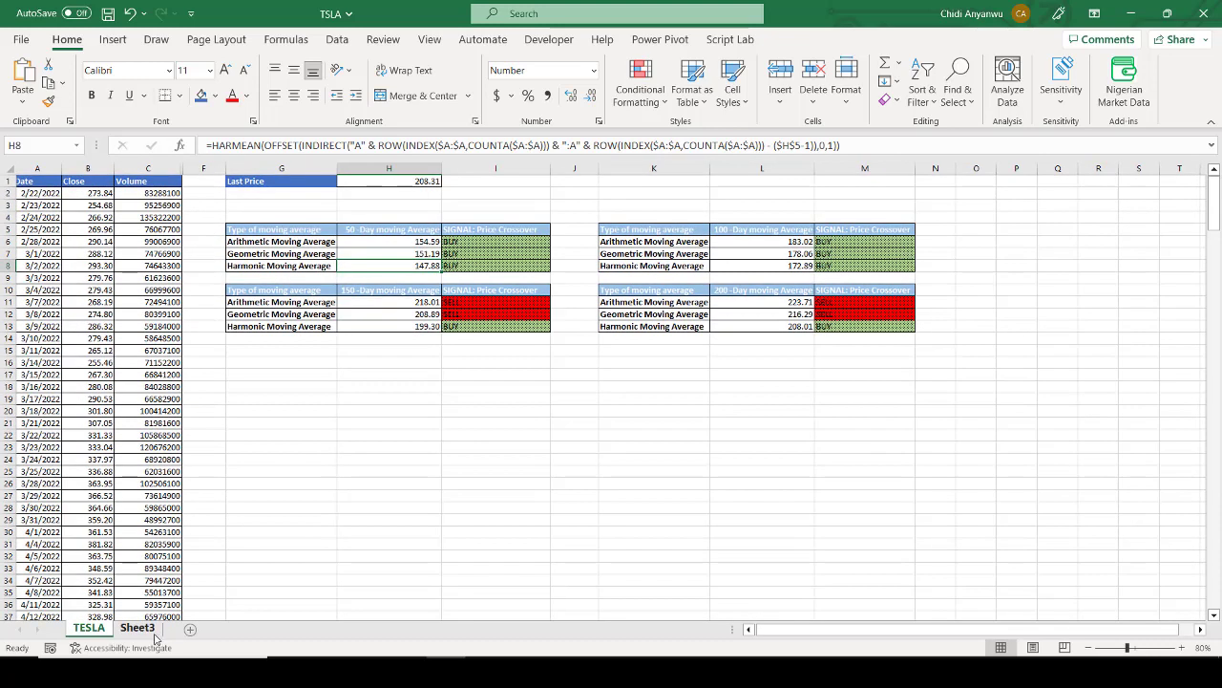
pyautogui.click(138, 628)
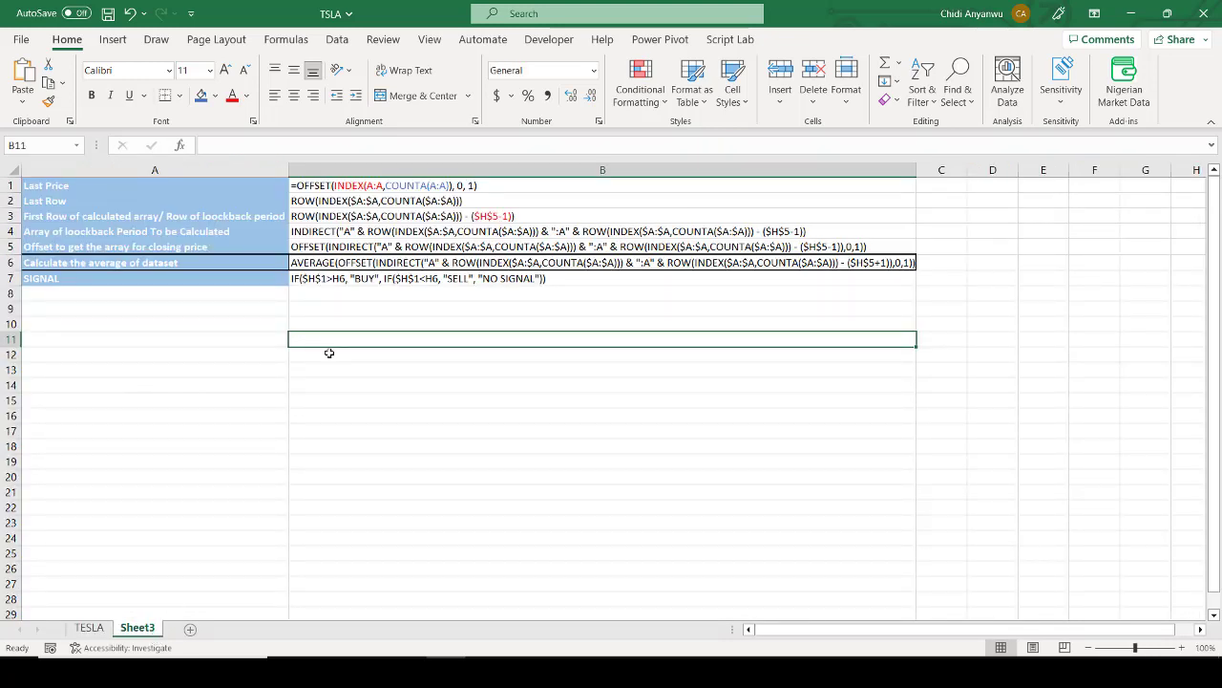
pyautogui.click(306, 278)
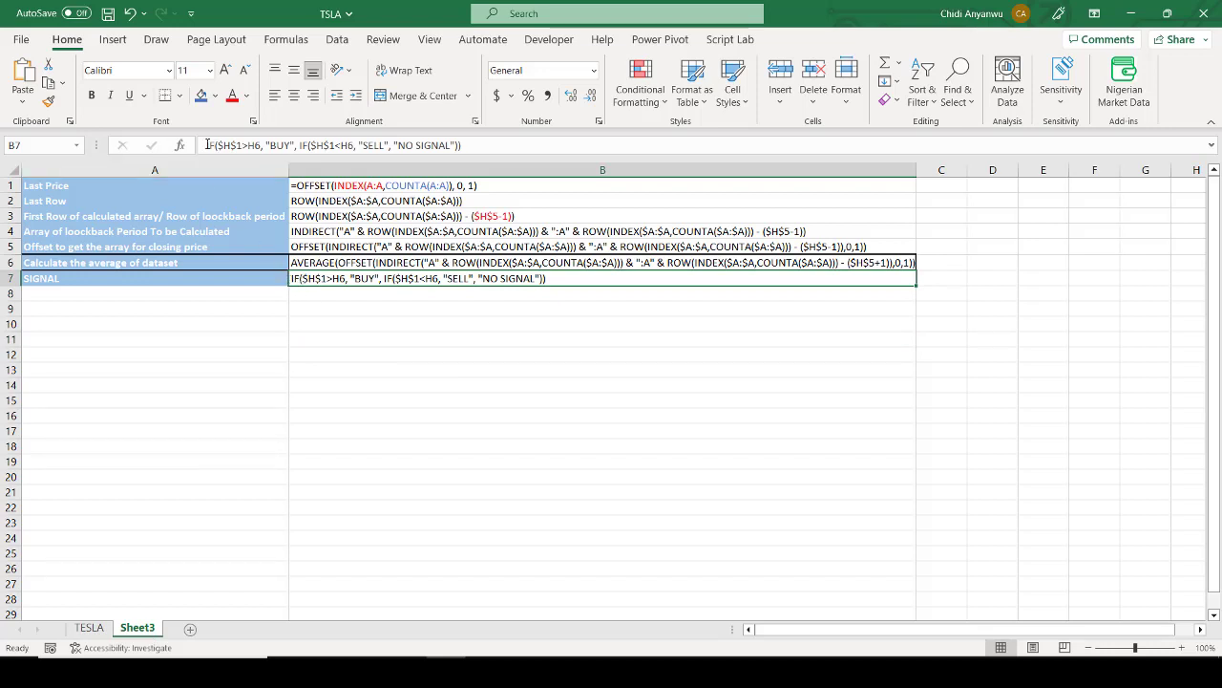
pyautogui.moveTo(207, 145); pyautogui.dragTo(490, 146)
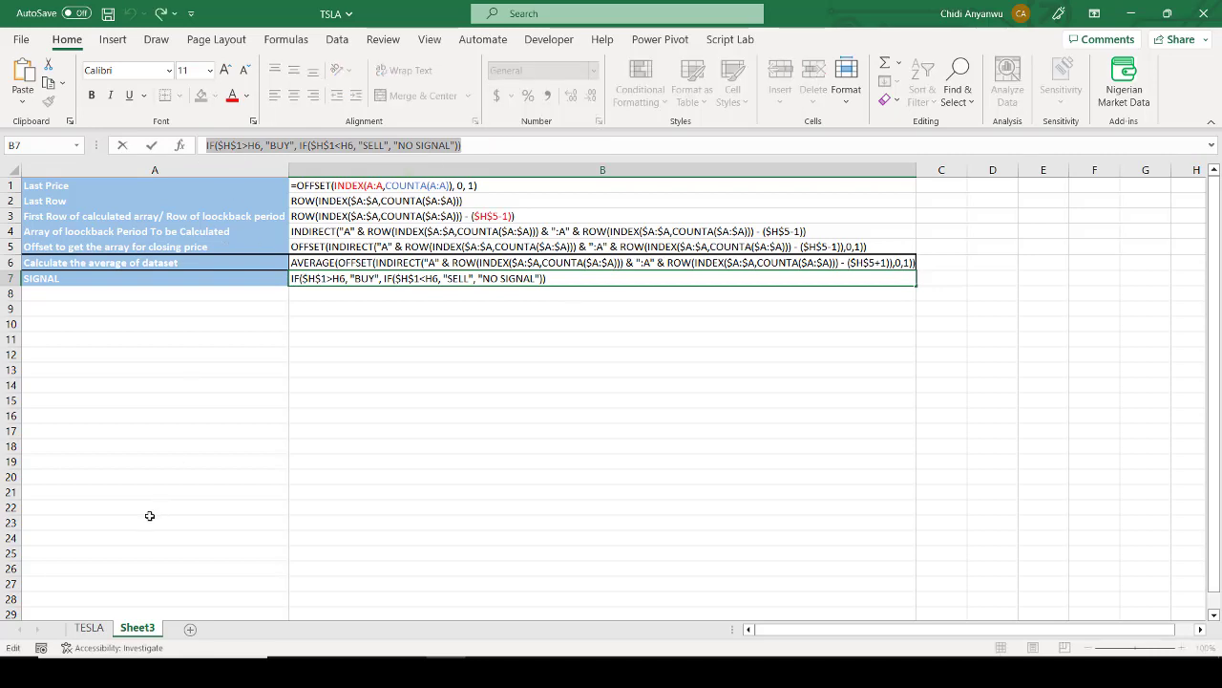
pyautogui.press('Return')
# Step: Examine the IF signal formula in I6 on the TESLA sheet, highlighting its "BUY", nested IF, "SELL" and "NO SIGNAL" parts
pyautogui.click(89, 627)
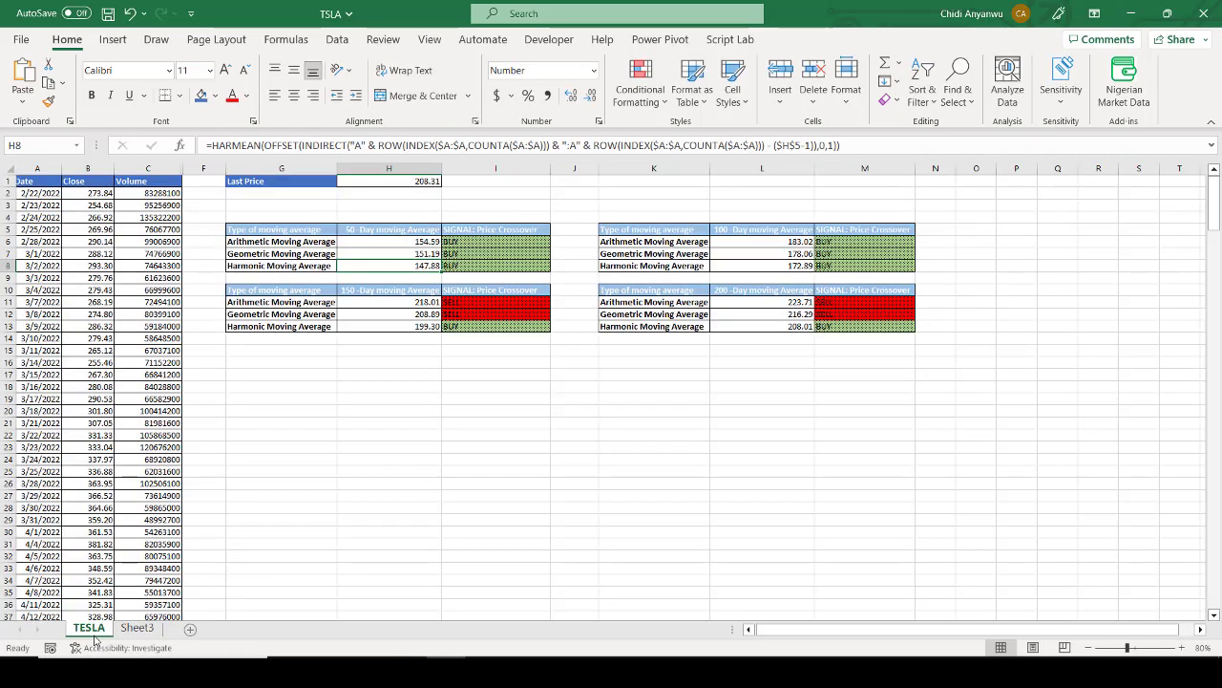
pyautogui.click(477, 242)
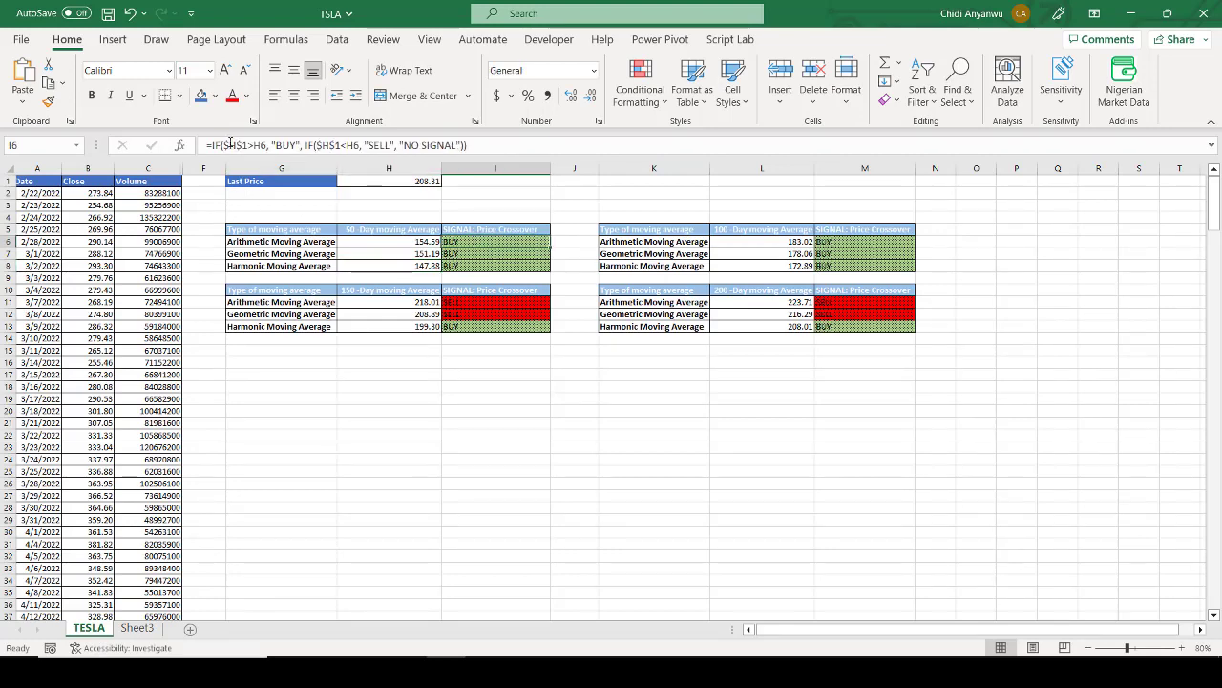
pyautogui.click(243, 145)
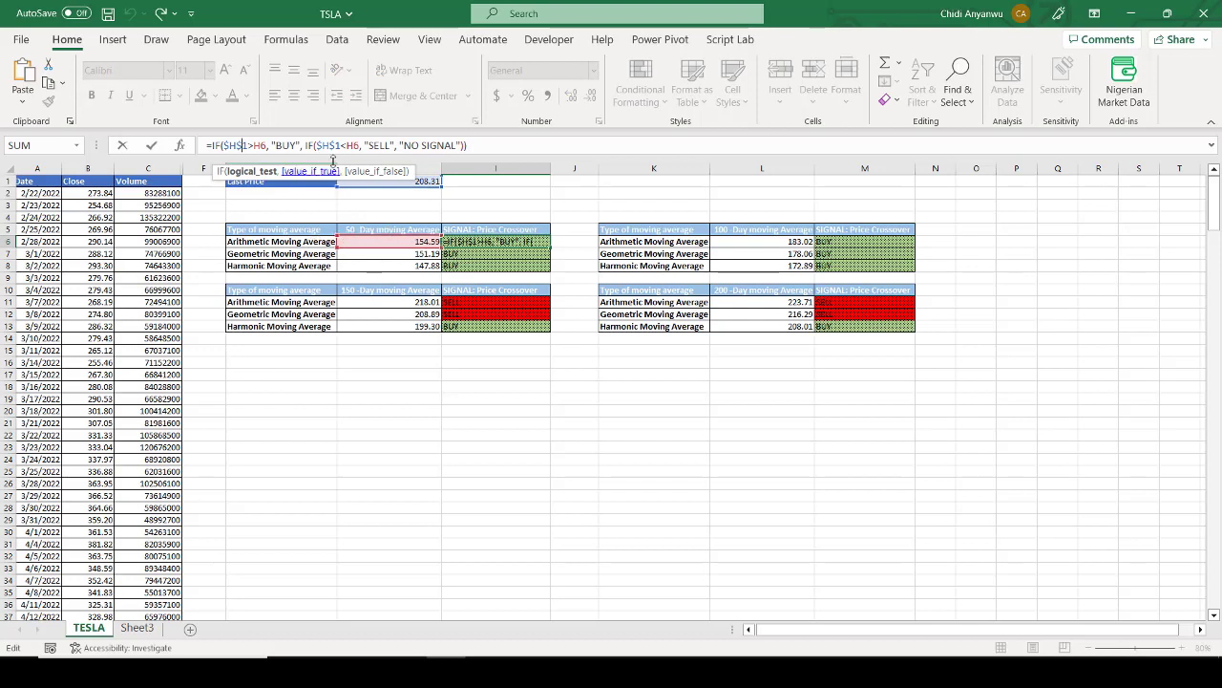
pyautogui.moveTo(272, 145); pyautogui.dragTo(297, 145)
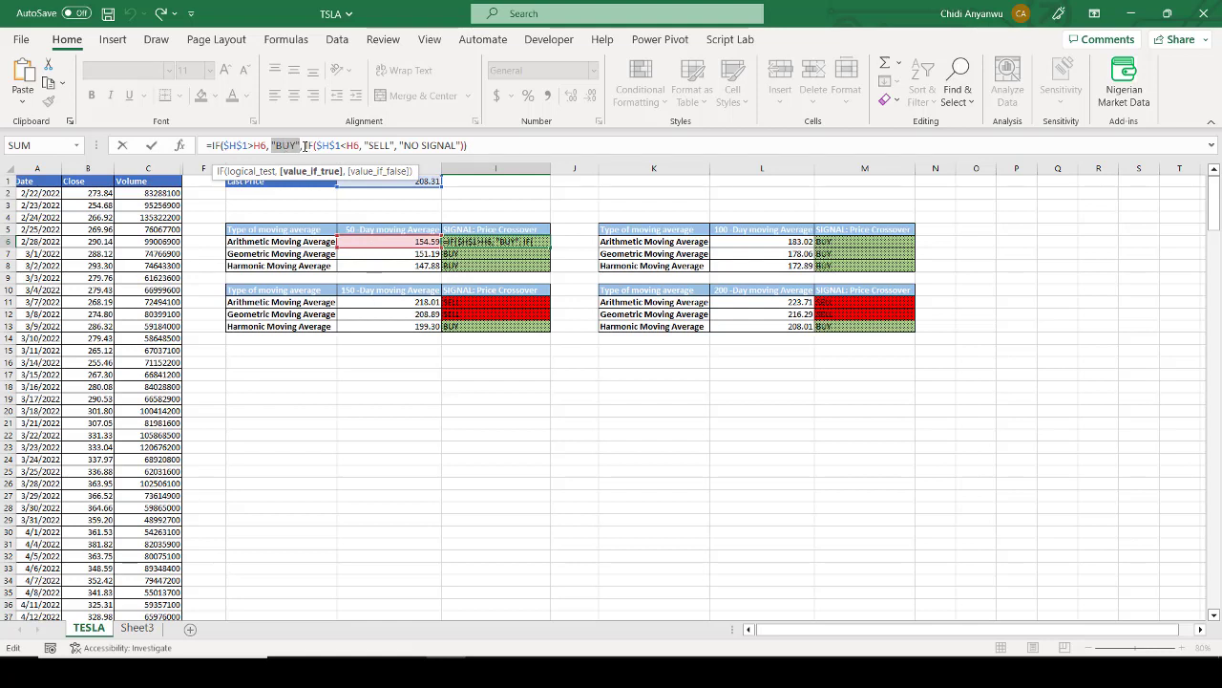
pyautogui.moveTo(305, 145); pyautogui.dragTo(328, 146)
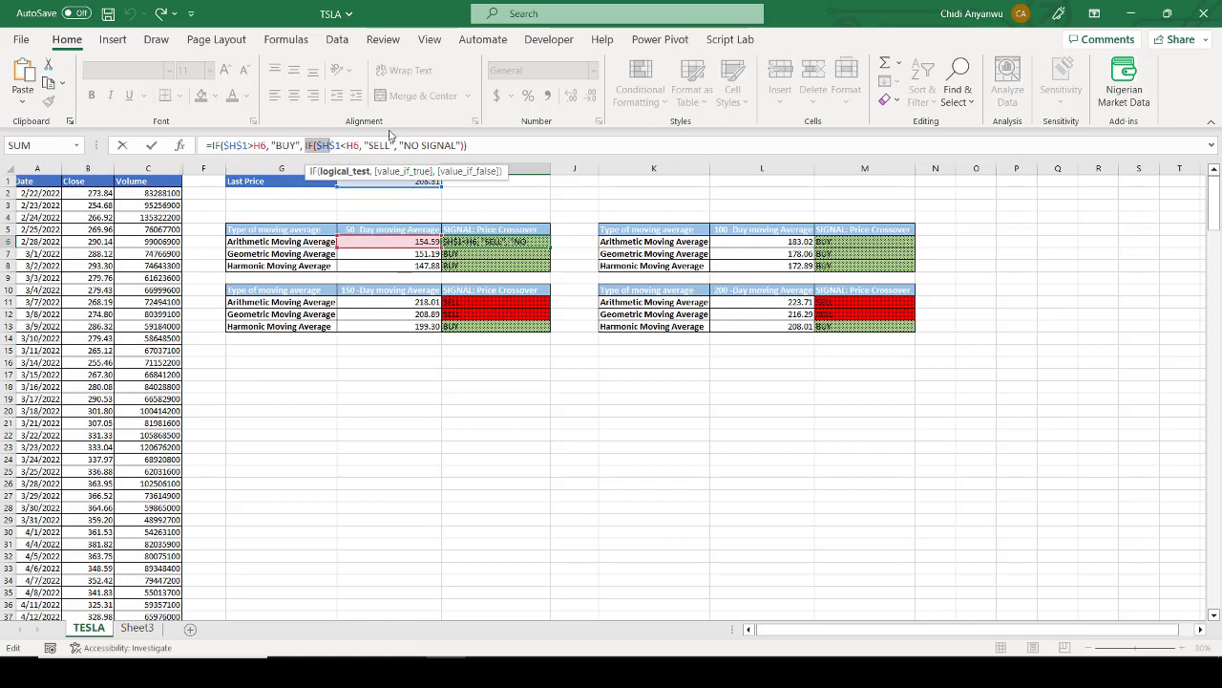
pyautogui.moveTo(364, 145); pyautogui.dragTo(395, 145)
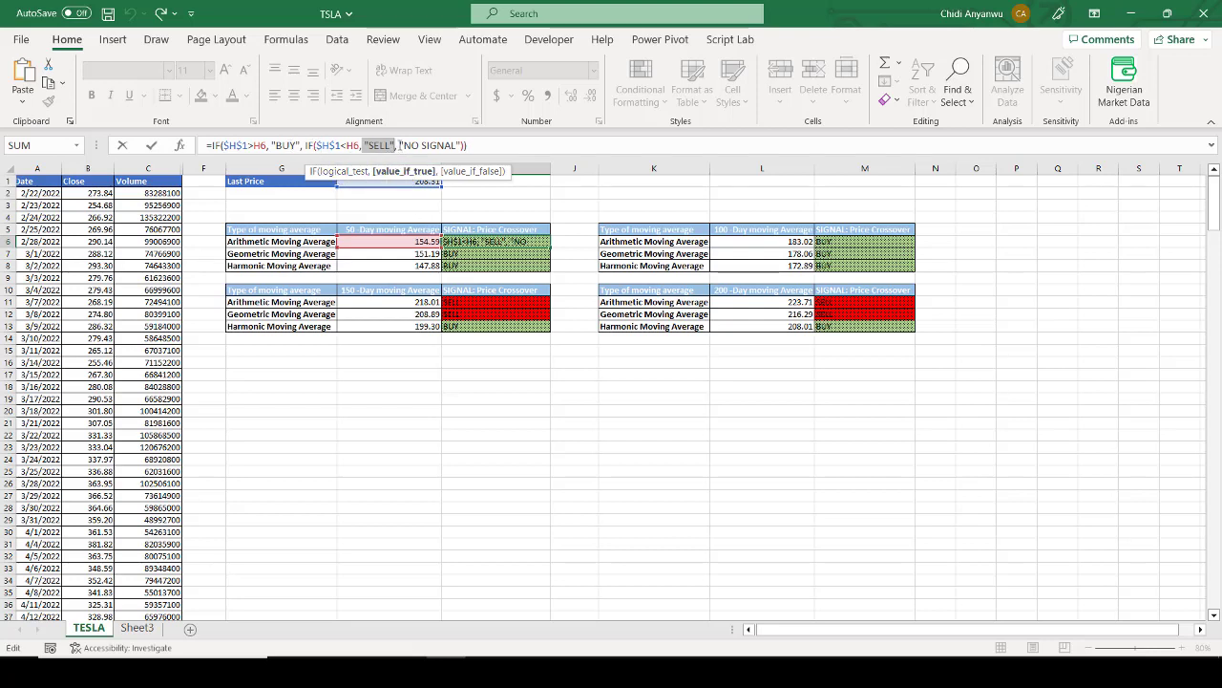
pyautogui.moveTo(399, 145); pyautogui.dragTo(455, 145)
pyautogui.press('Return')
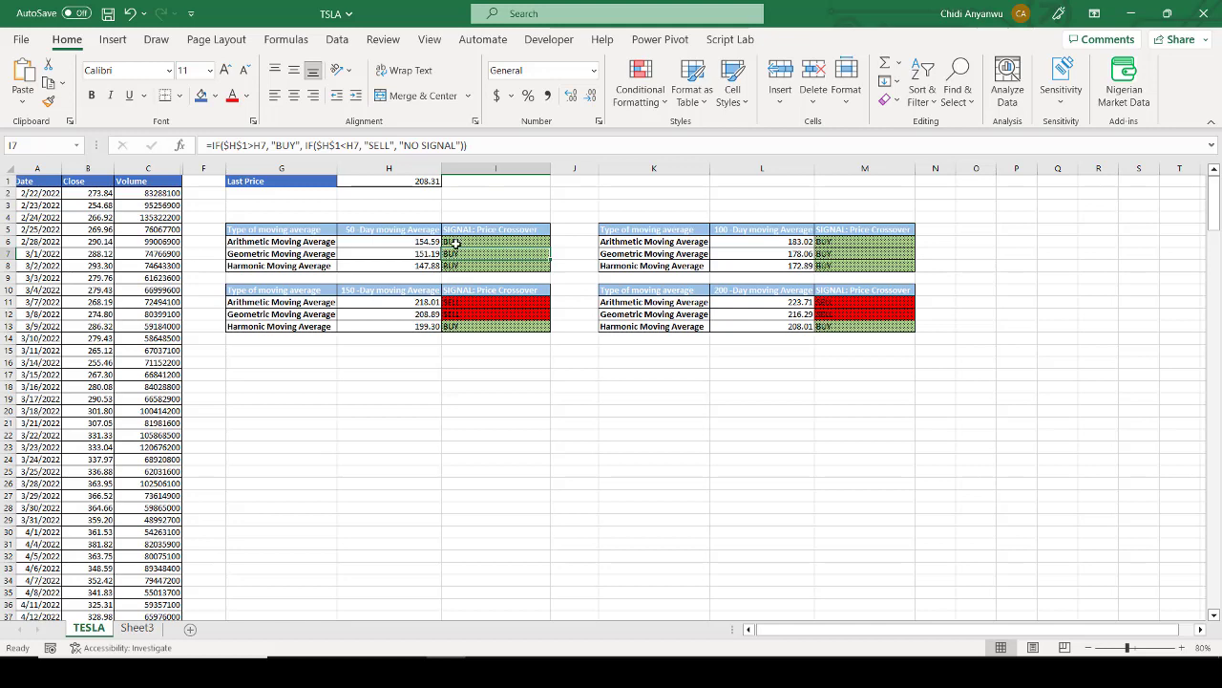
# Step: Inspect the conditional formatting rule for text containing BUY that applies to the 50-day signal cells I6:I8
pyautogui.moveTo(458, 242); pyautogui.dragTo(459, 266)
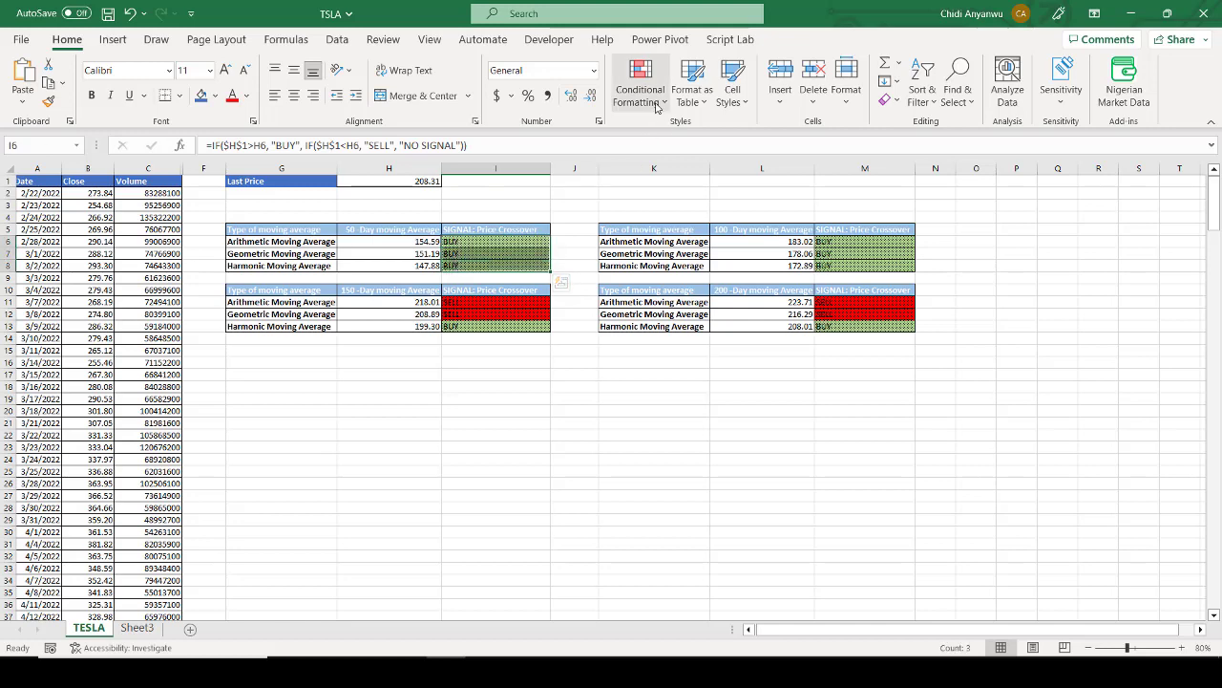
pyautogui.click(640, 82)
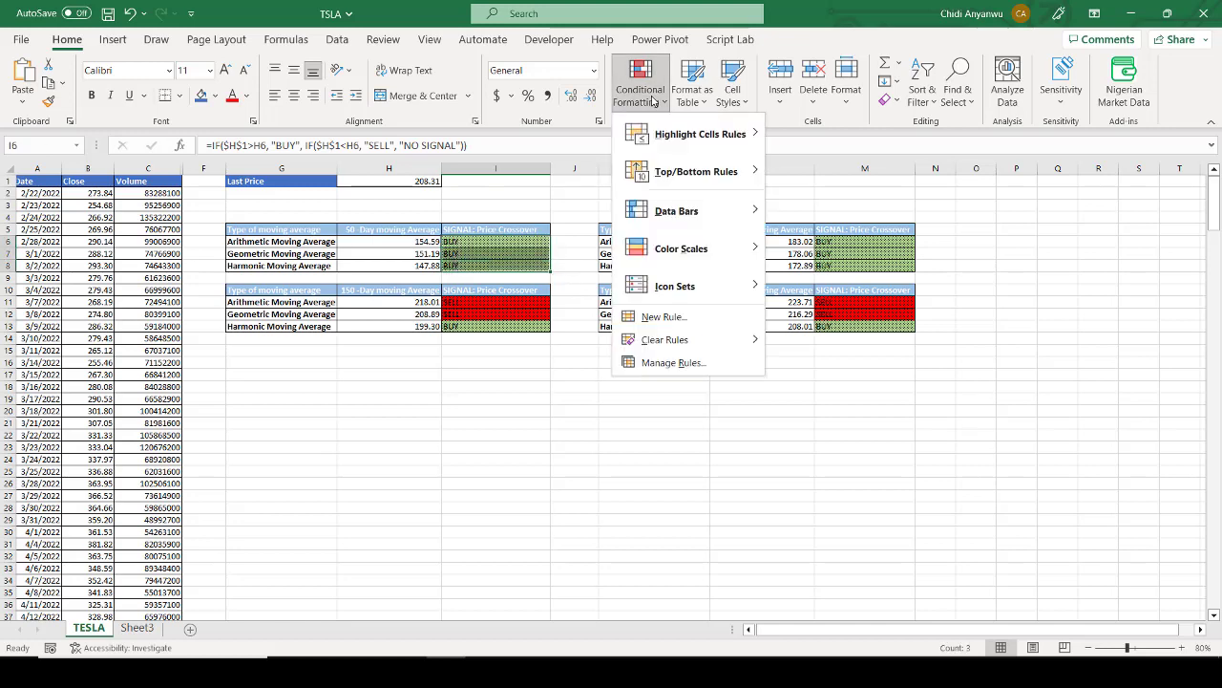
pyautogui.click(678, 362)
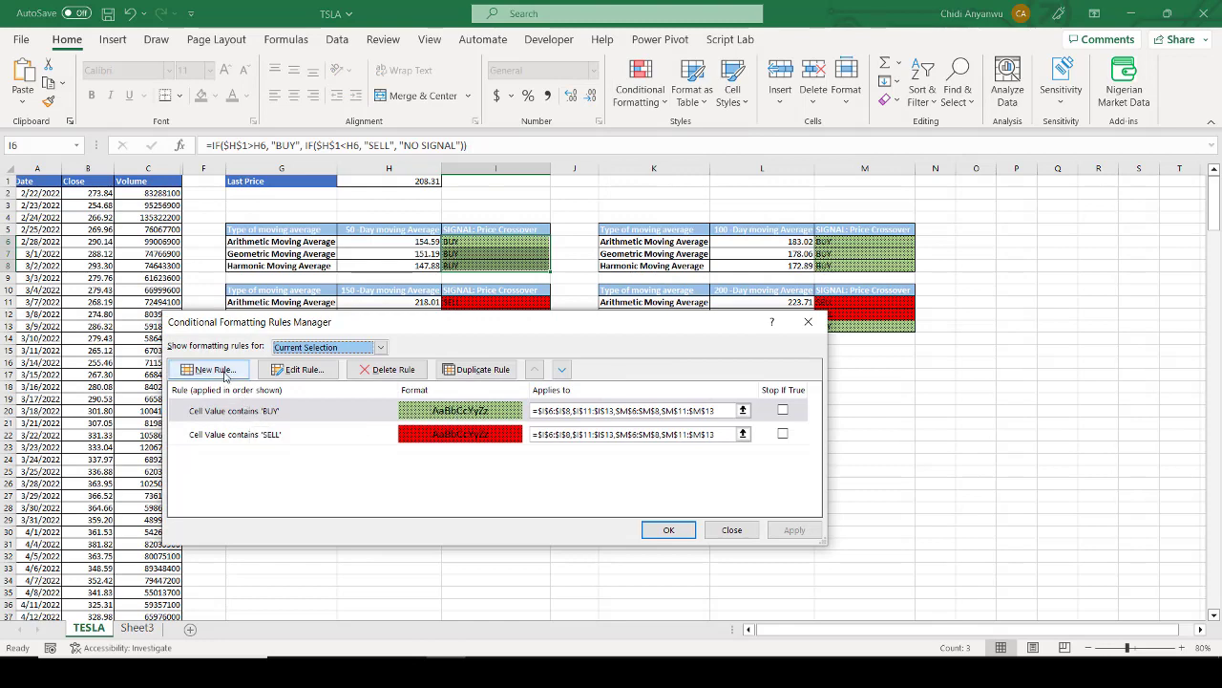
pyautogui.doubleClick(259, 409)
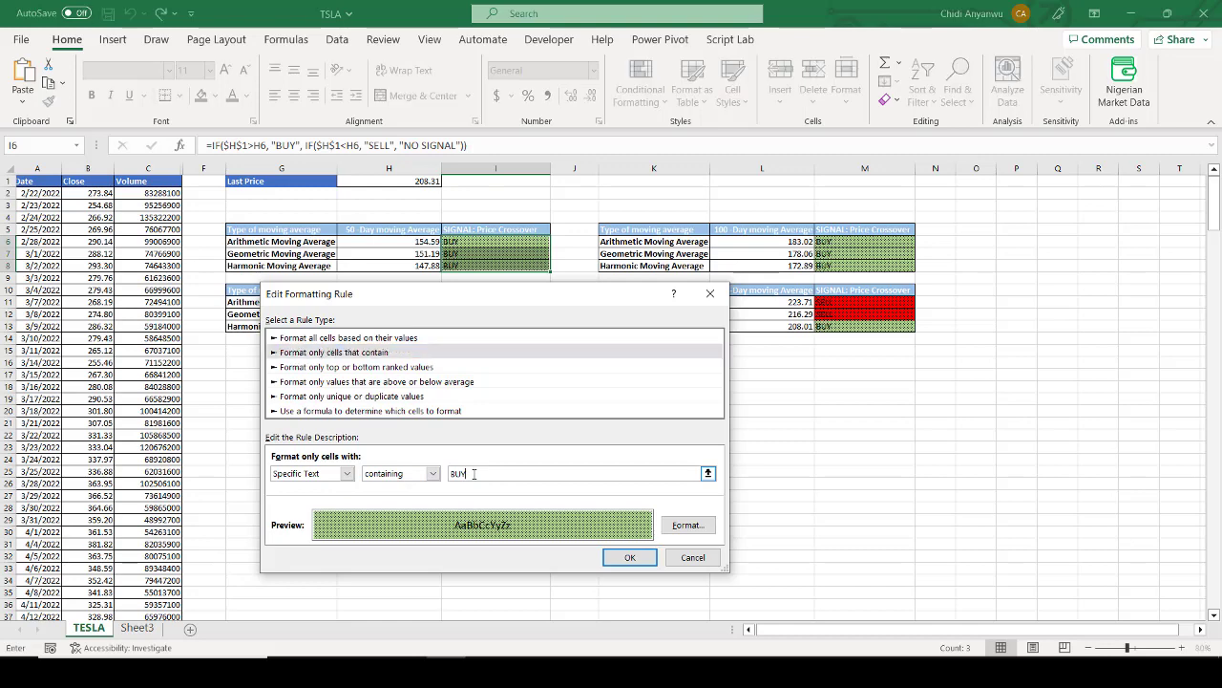
pyautogui.click(629, 557)
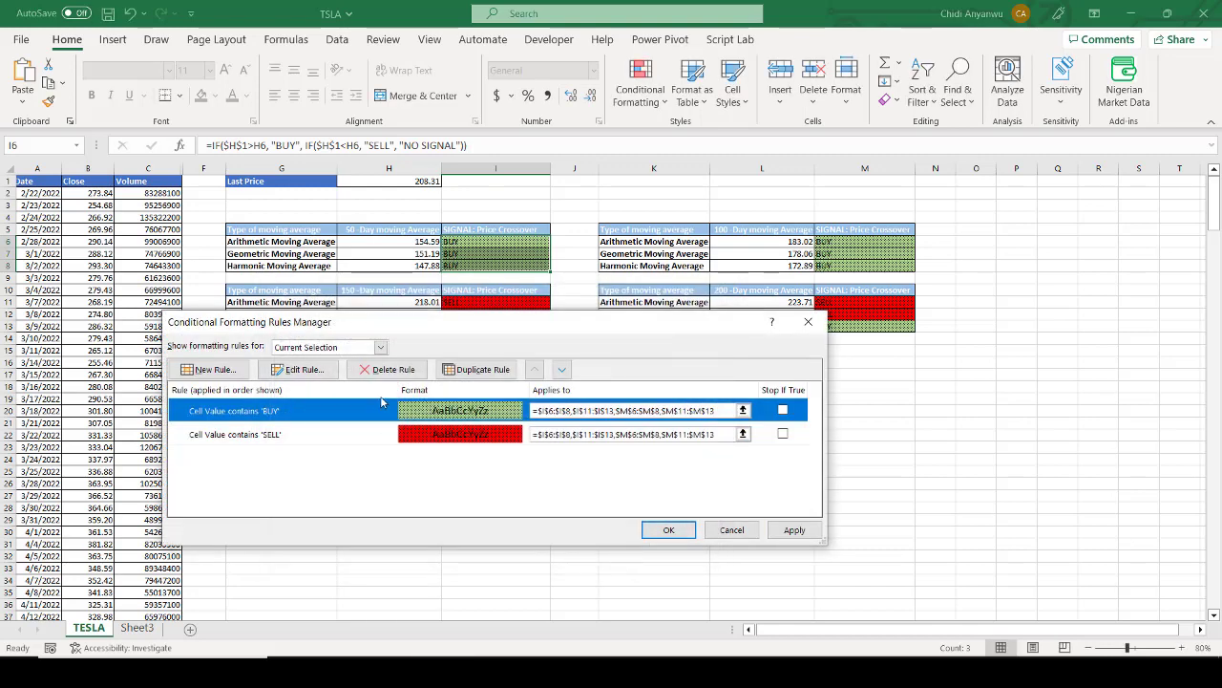
# Step: Inspect the conditional formatting rule for text containing SELL, including its fill settings, and close the rules manager
pyautogui.click(388, 435)
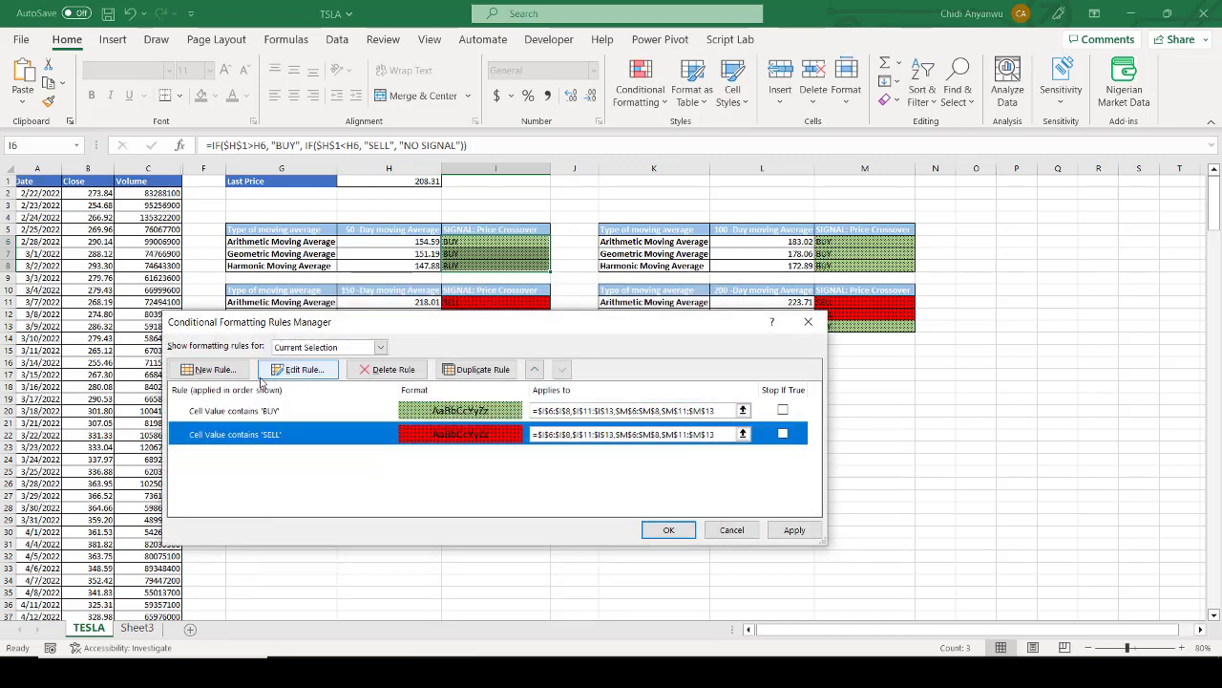
pyautogui.doubleClick(270, 435)
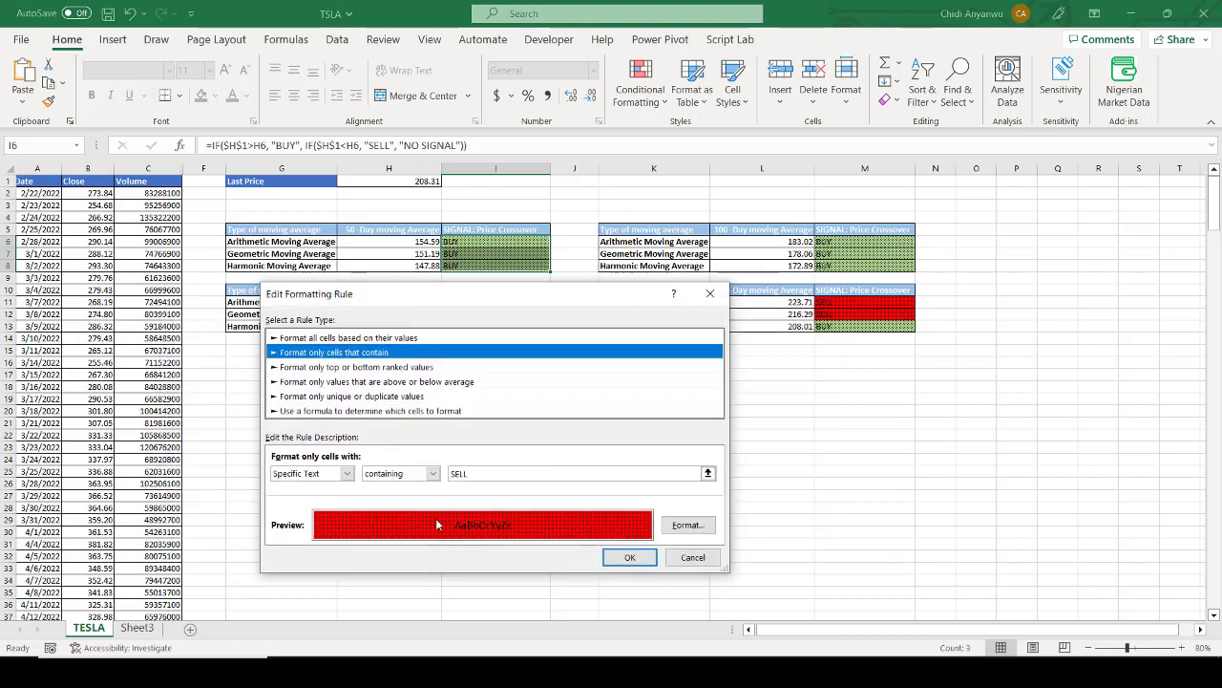
pyautogui.click(686, 525)
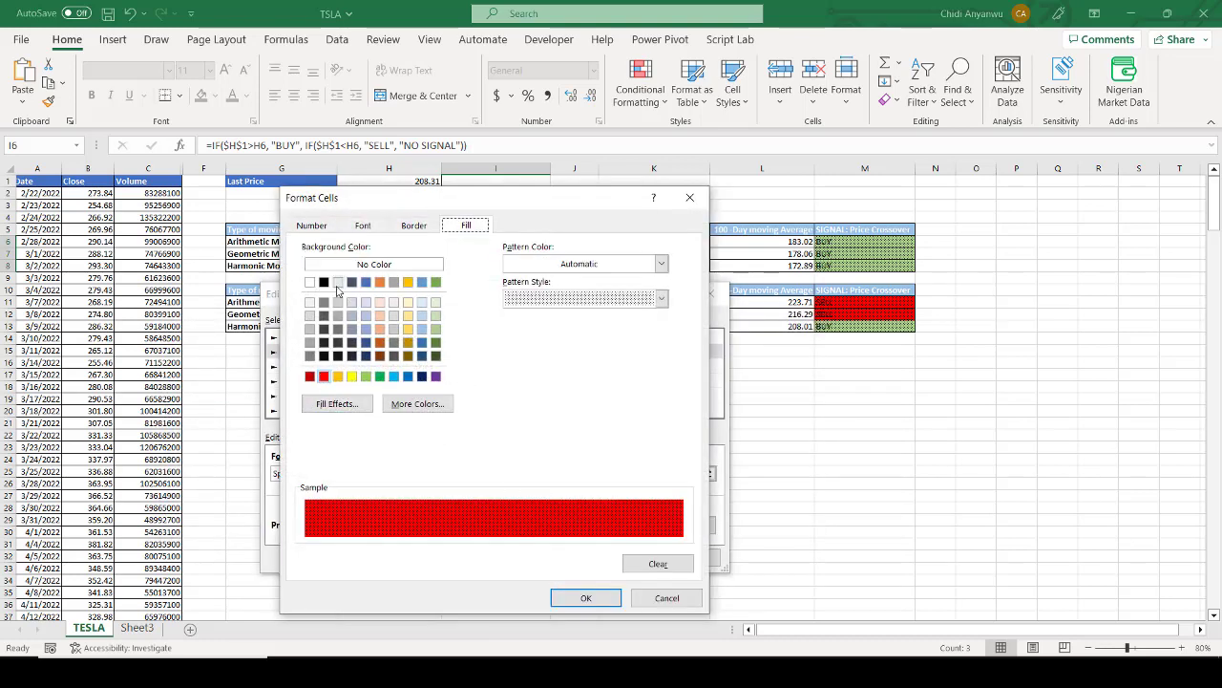
pyautogui.click(589, 598)
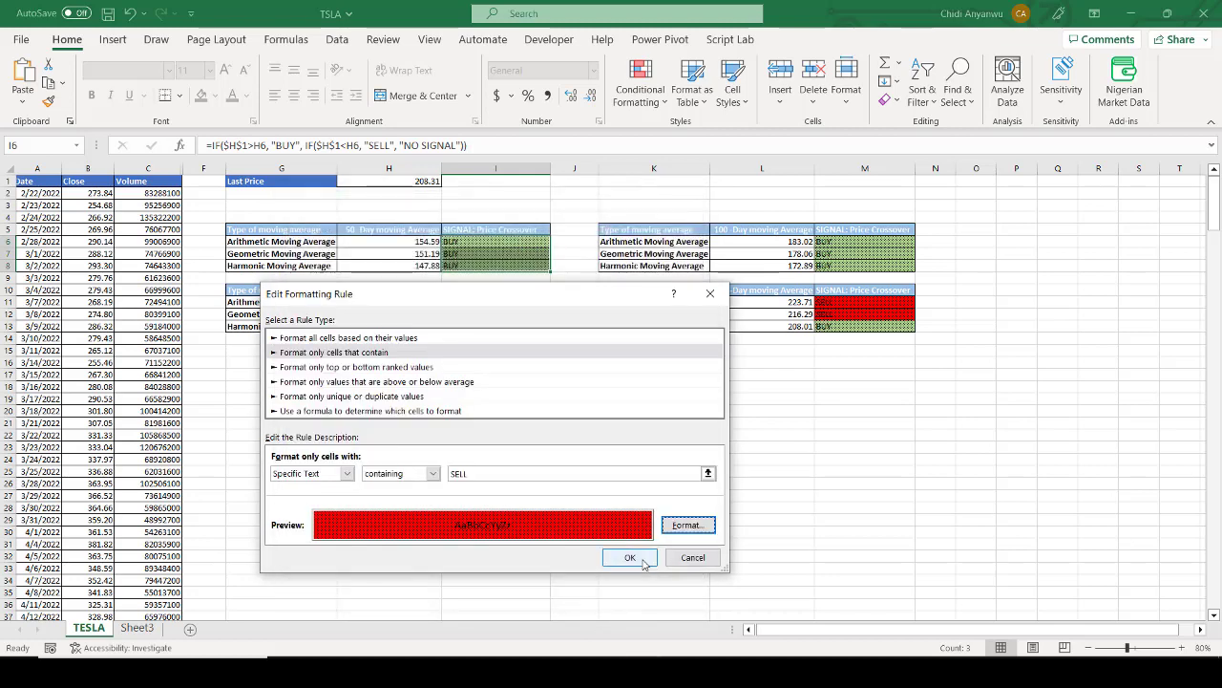
pyautogui.click(643, 562)
pyautogui.click(657, 527)
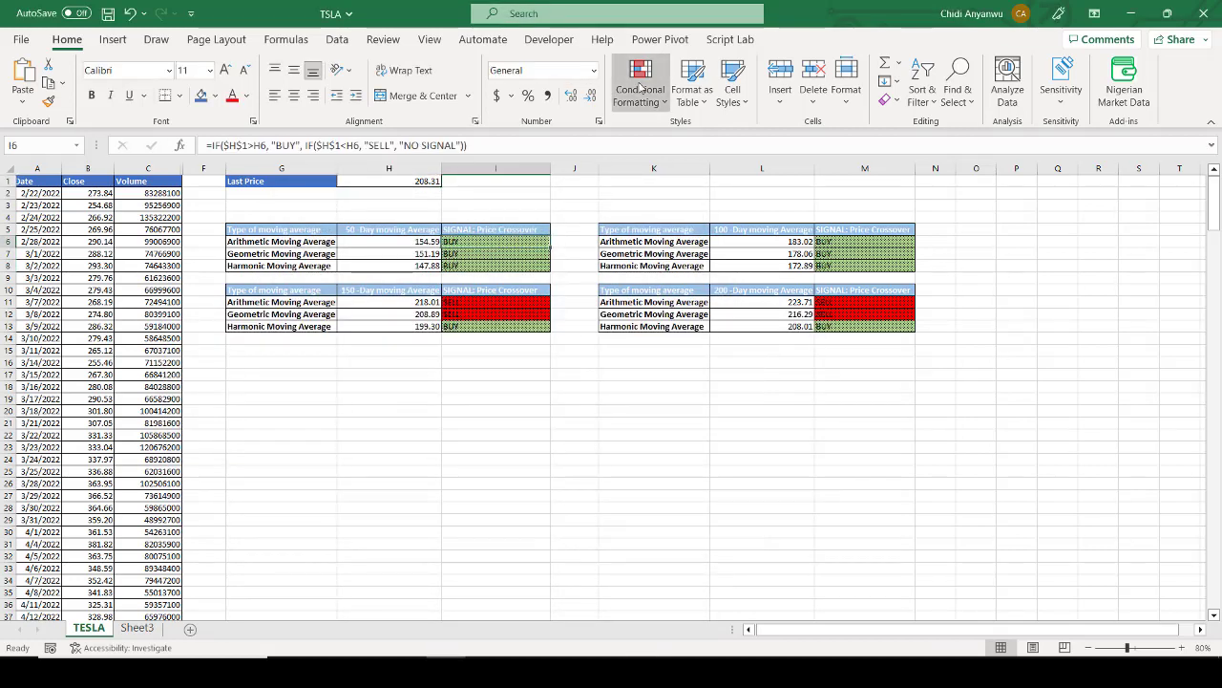
# Step: Reopen the conditional formatting rules for I6, review the BUY rule's definition again and apply the rules as they are
pyautogui.click(640, 88)
pyautogui.click(668, 363)
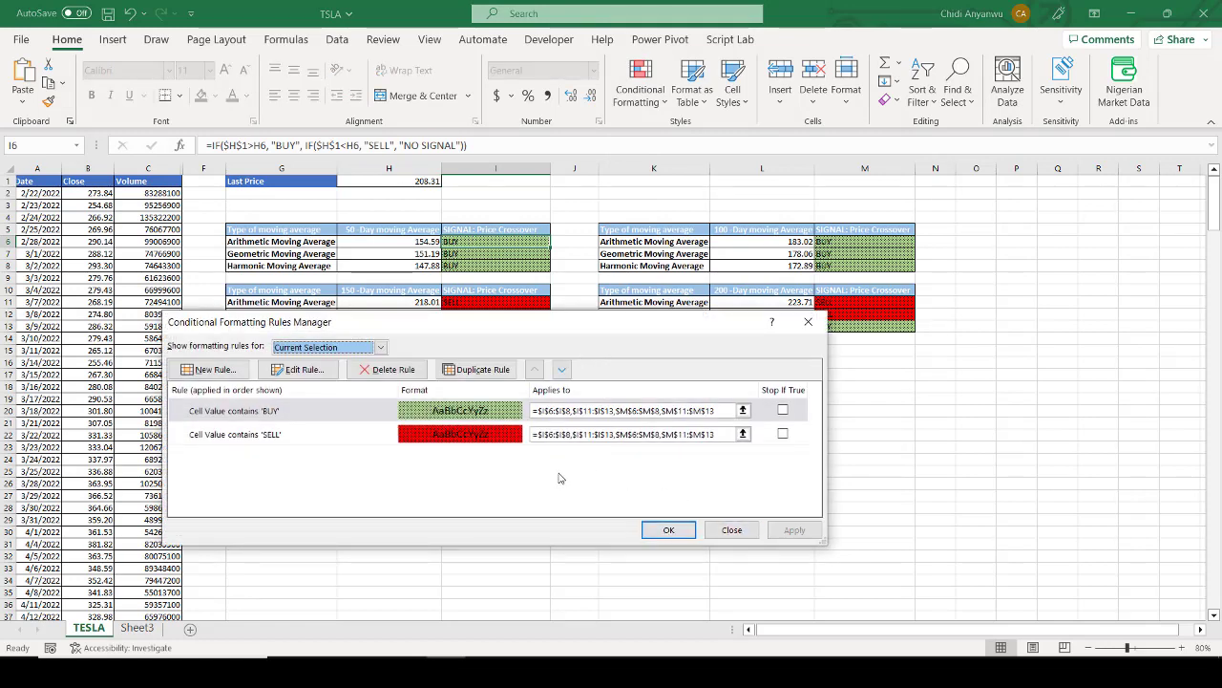
pyautogui.click(457, 421)
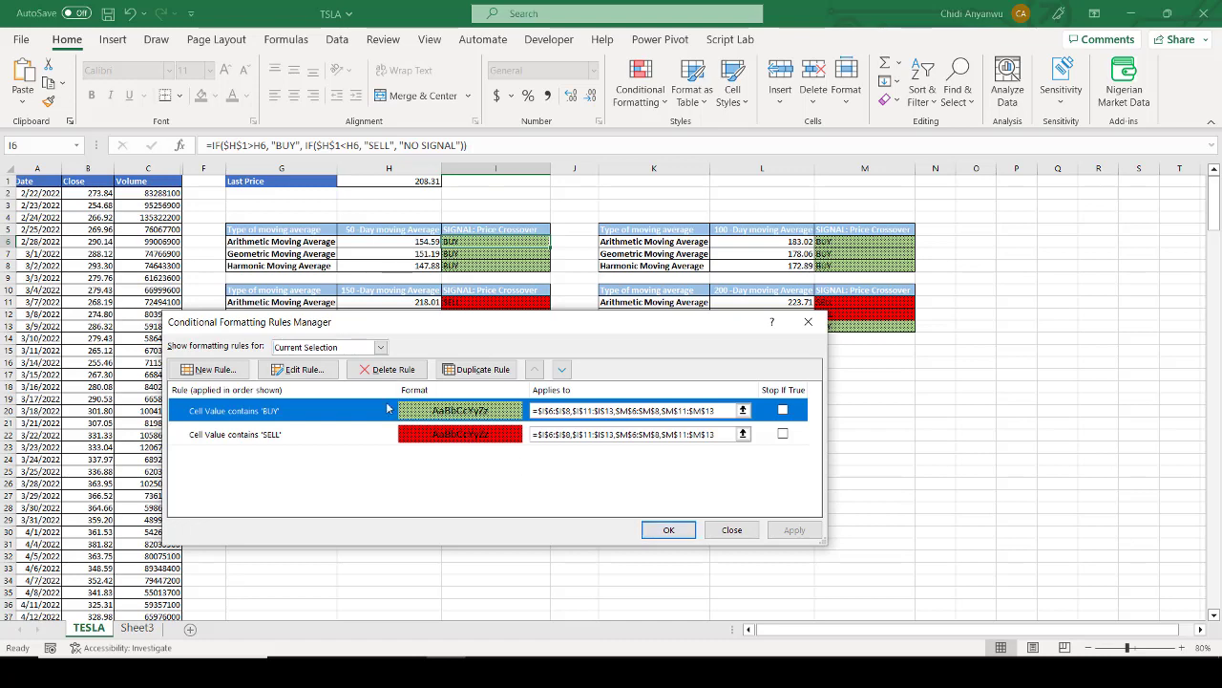
pyautogui.click(299, 369)
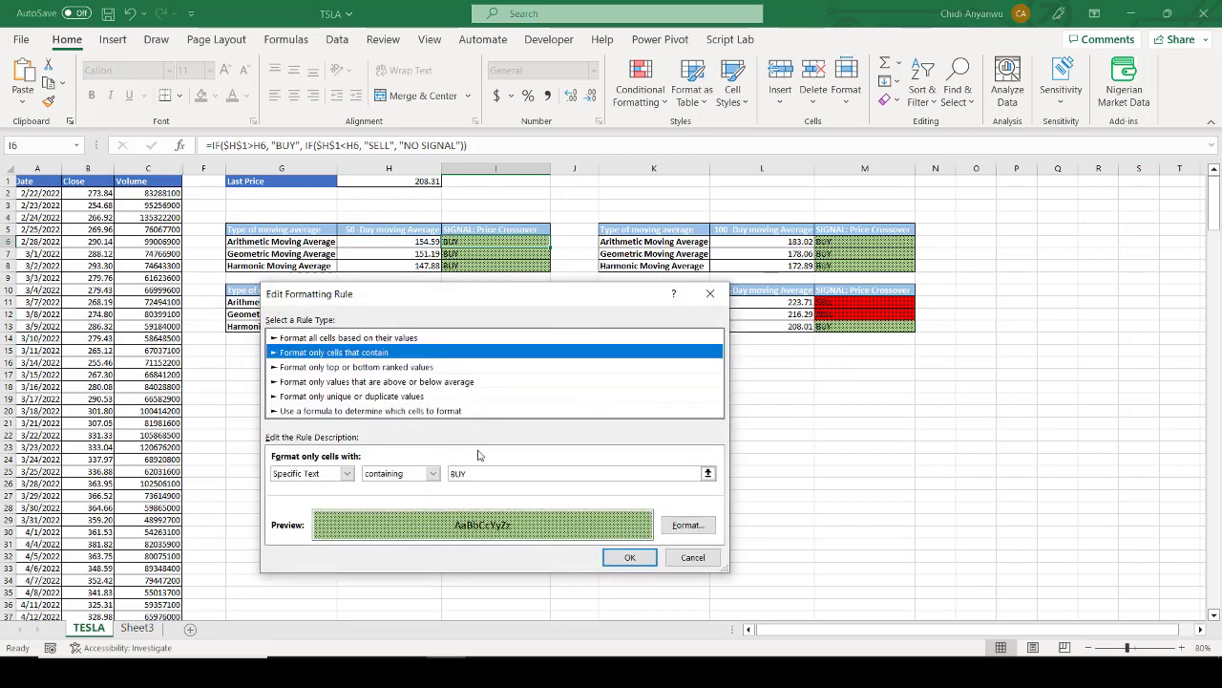
pyautogui.click(627, 561)
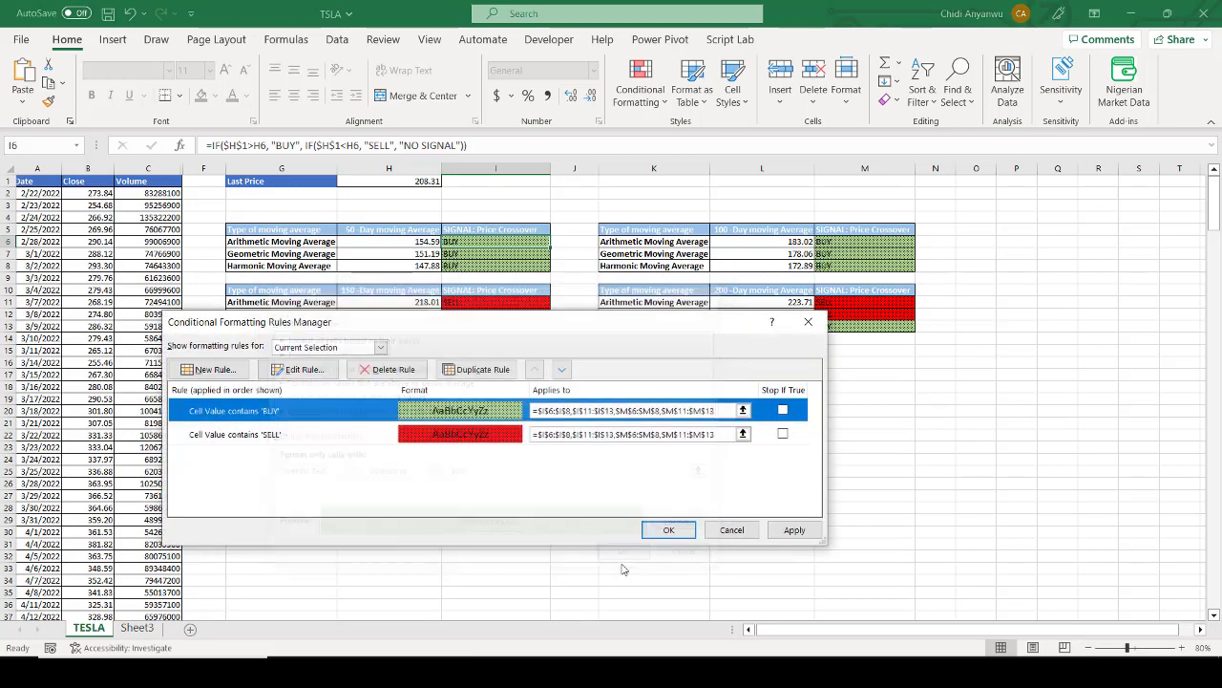
pyautogui.click(800, 532)
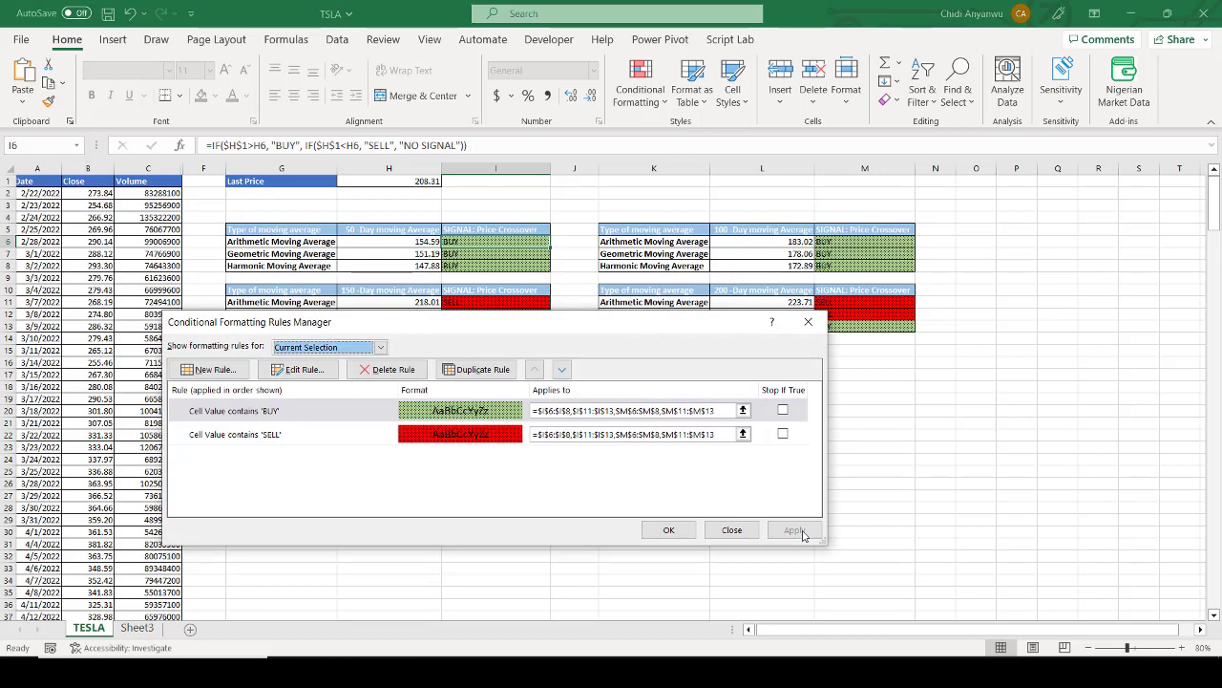
pyautogui.click(672, 529)
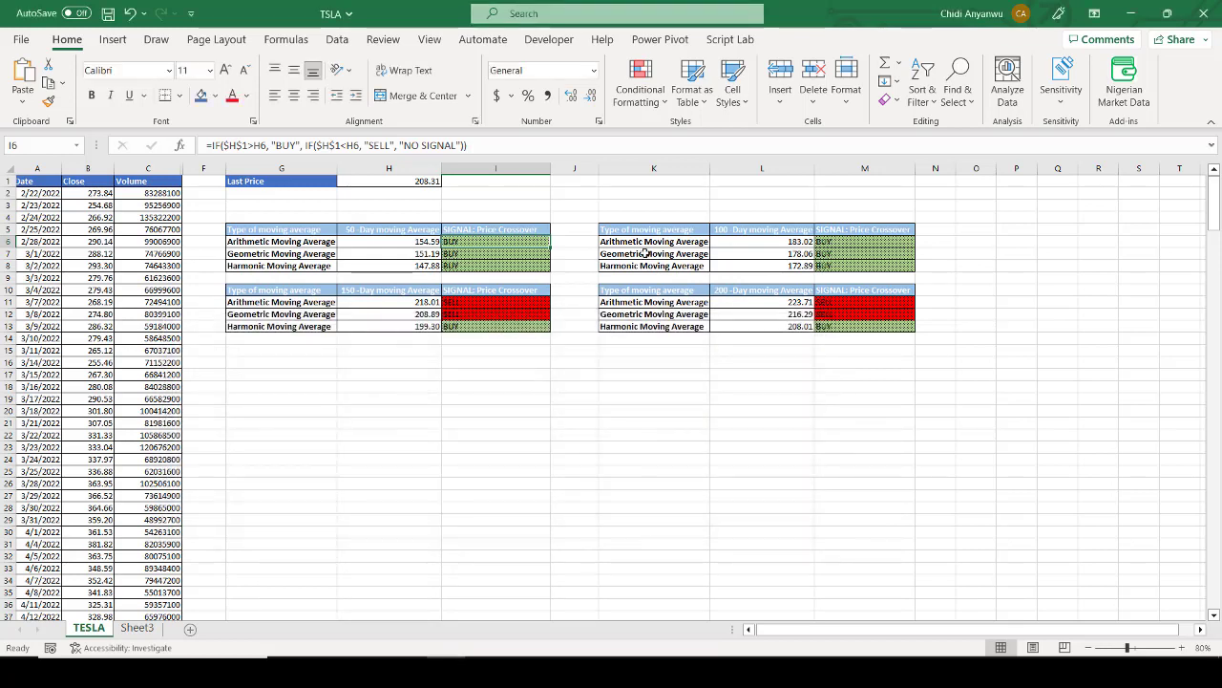
# Step: Look over the 100-day averages in L6:L8 and the 50-day table's headers in G5, H5 and I5, finishing on an empty cell
pyautogui.moveTo(798, 243); pyautogui.dragTo(804, 267)
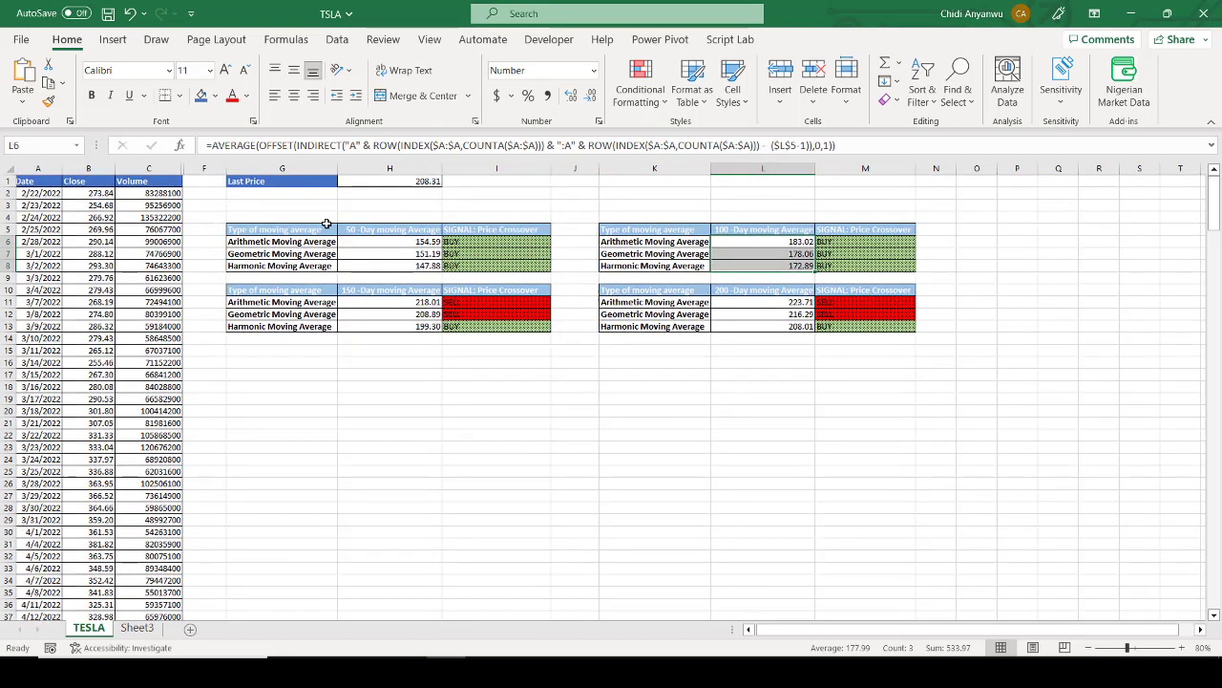
pyautogui.click(298, 232)
pyautogui.click(373, 235)
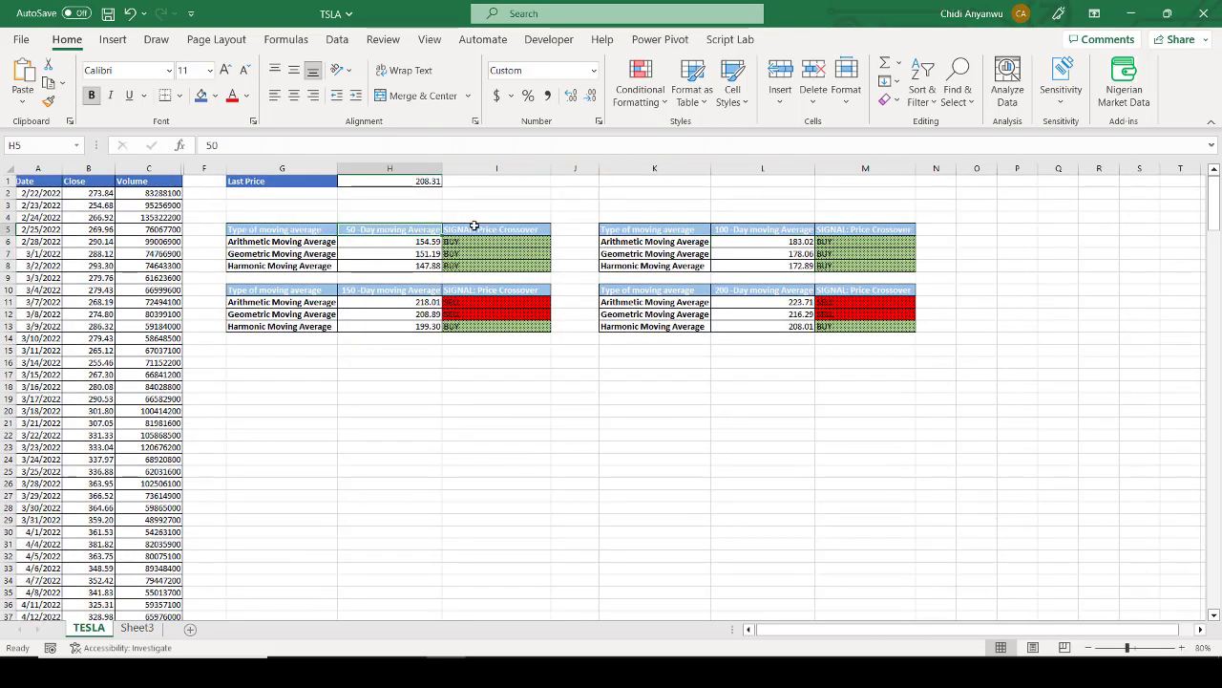
pyautogui.click(475, 230)
pyautogui.click(621, 428)
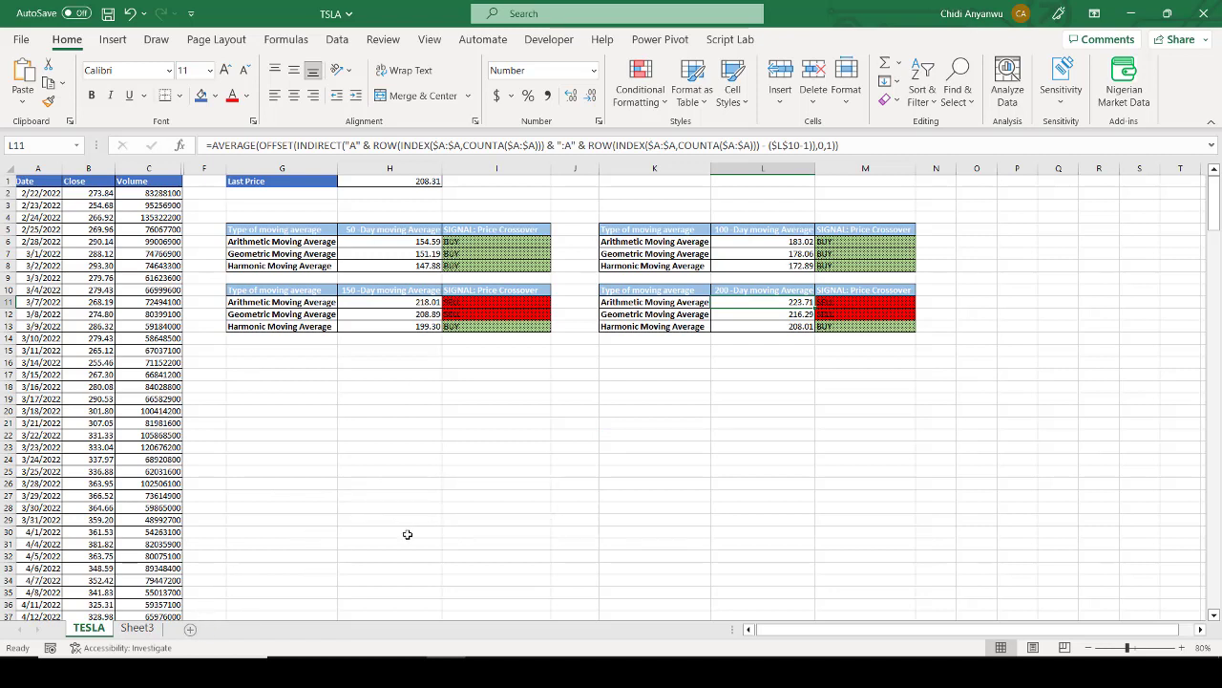
pyautogui.click(622, 428)
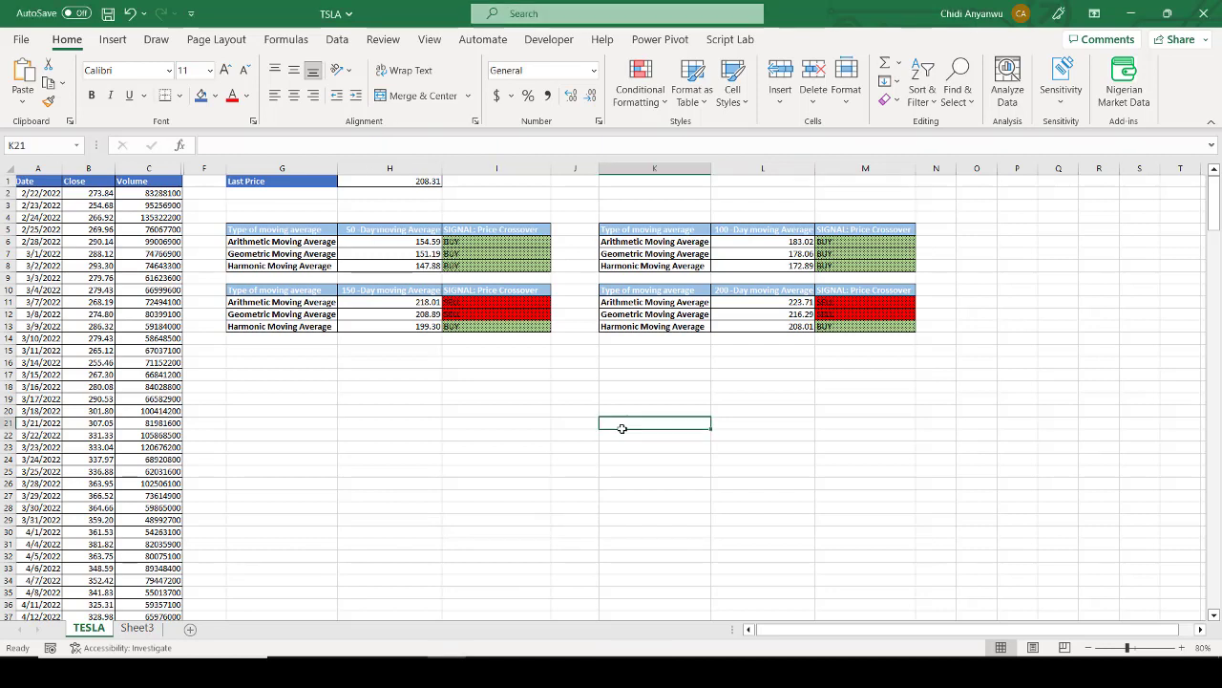